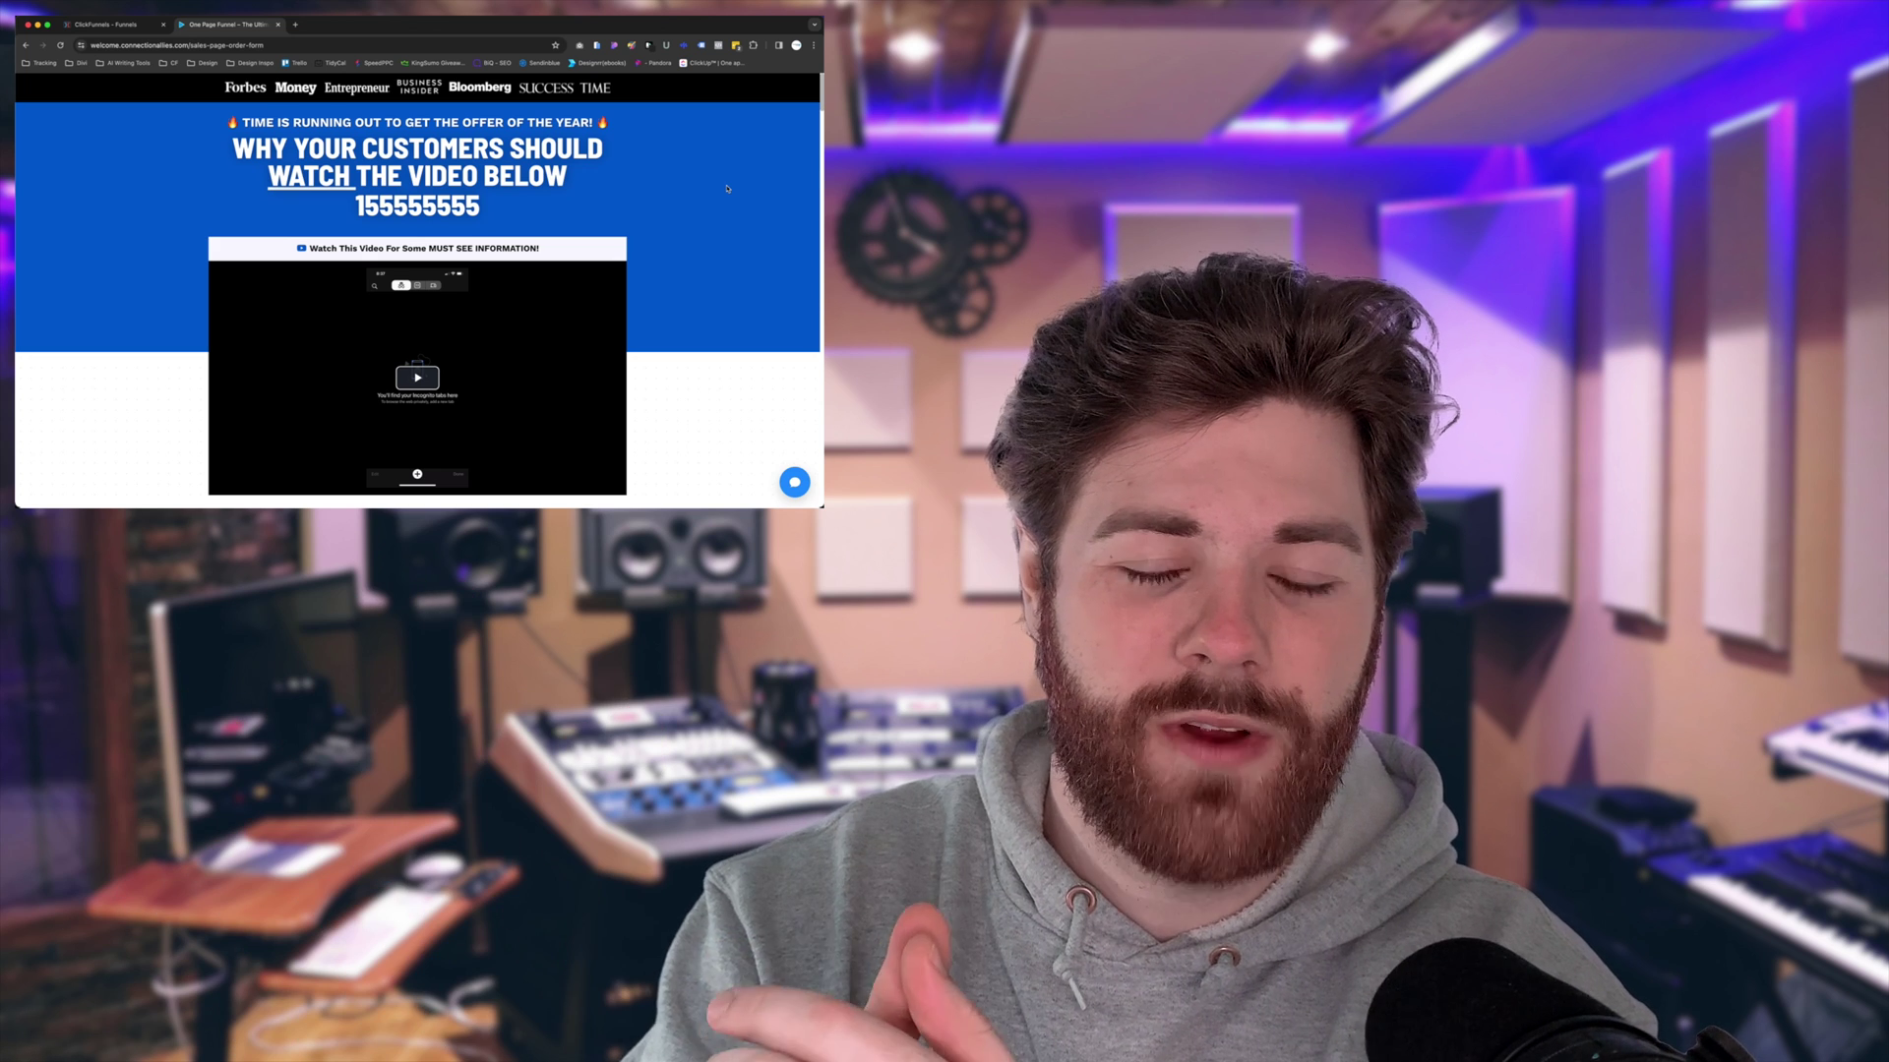
Scroll the live sales page past the headline and video to the rotating illustration.
scroll(729, 206, down, 1)
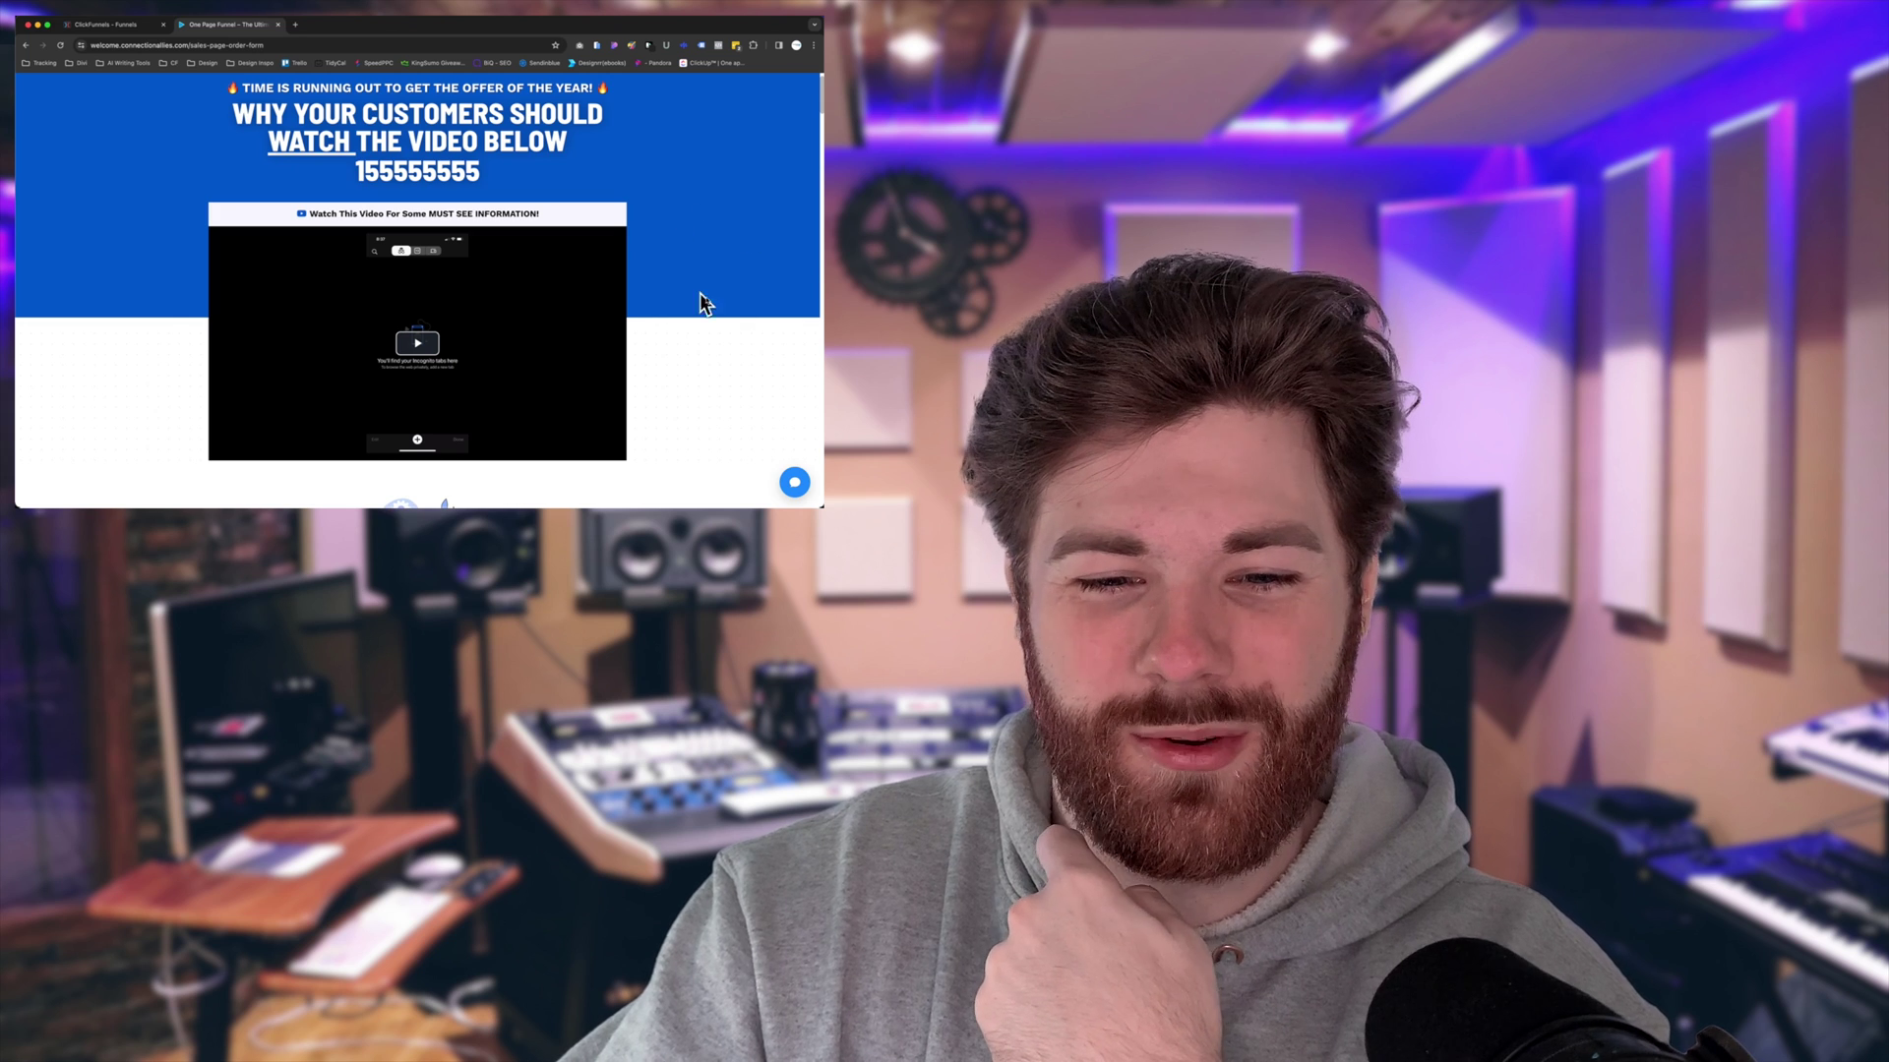
scroll(712, 330, down, 4)
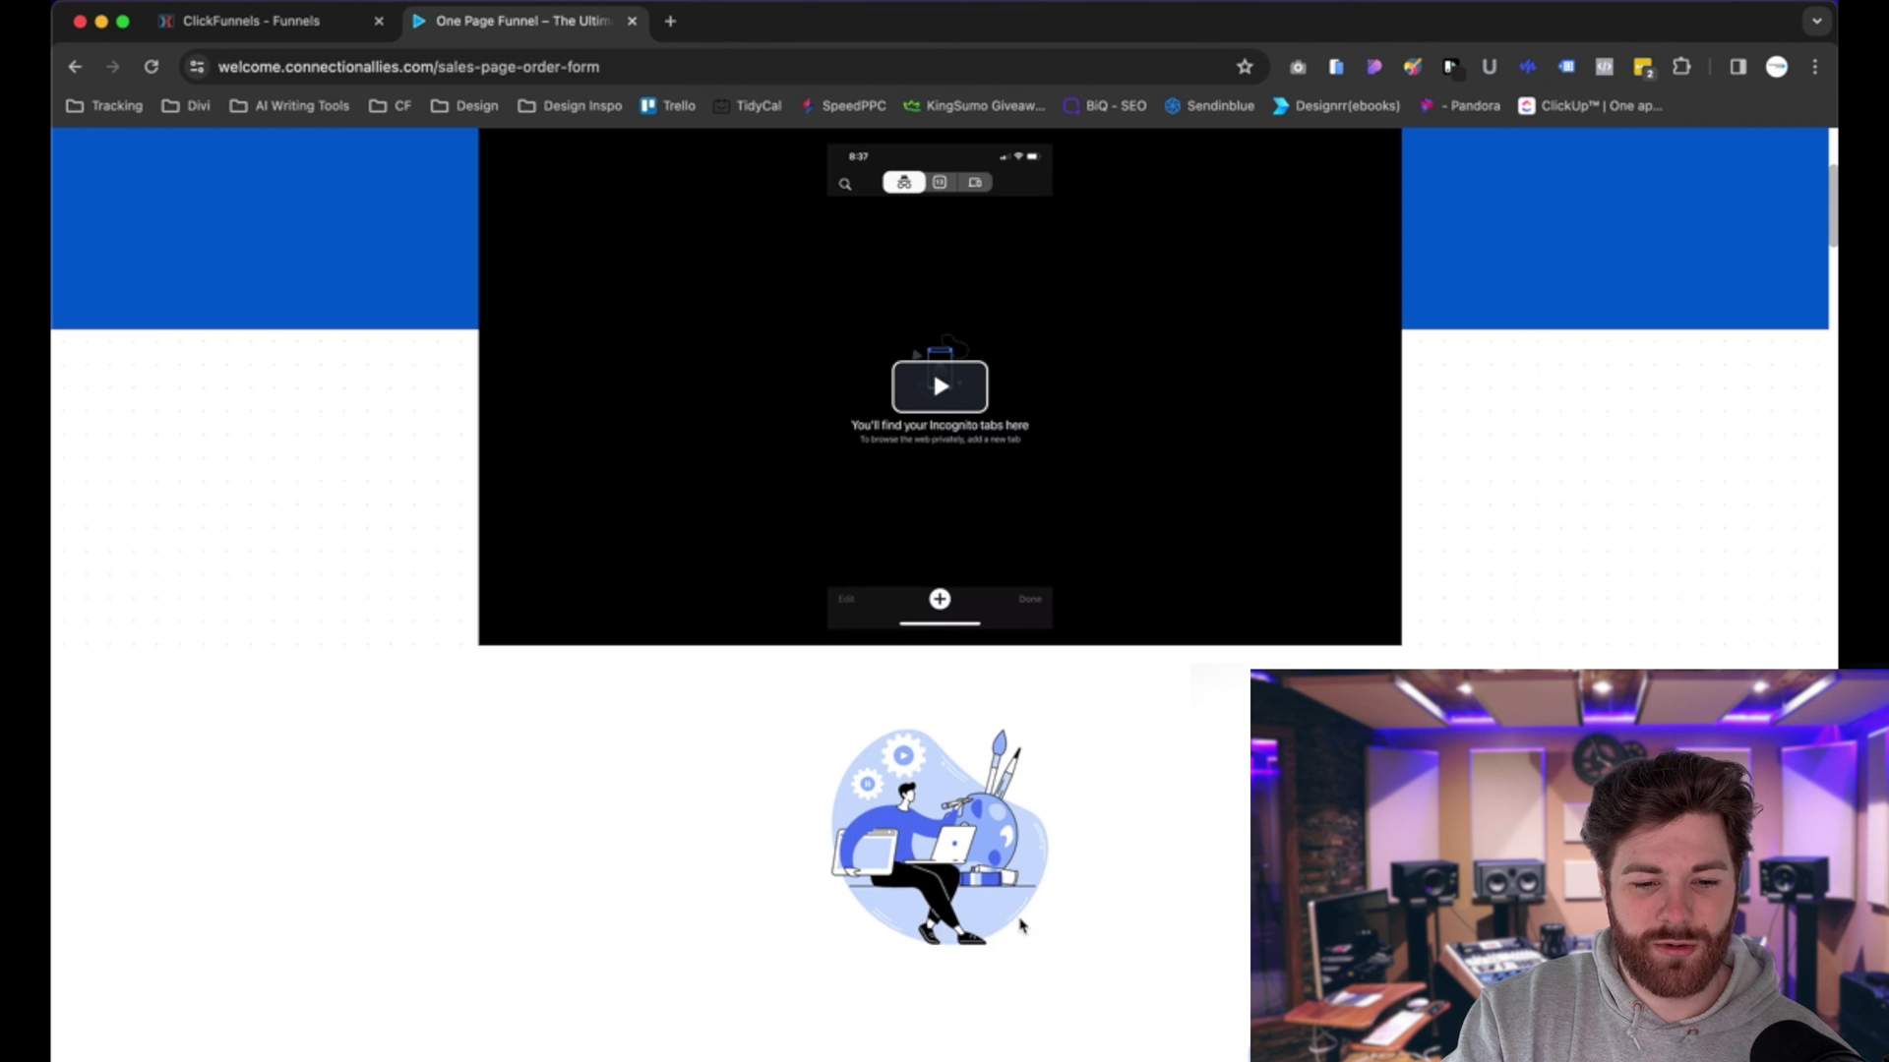
scroll(1016, 917, down, 3)
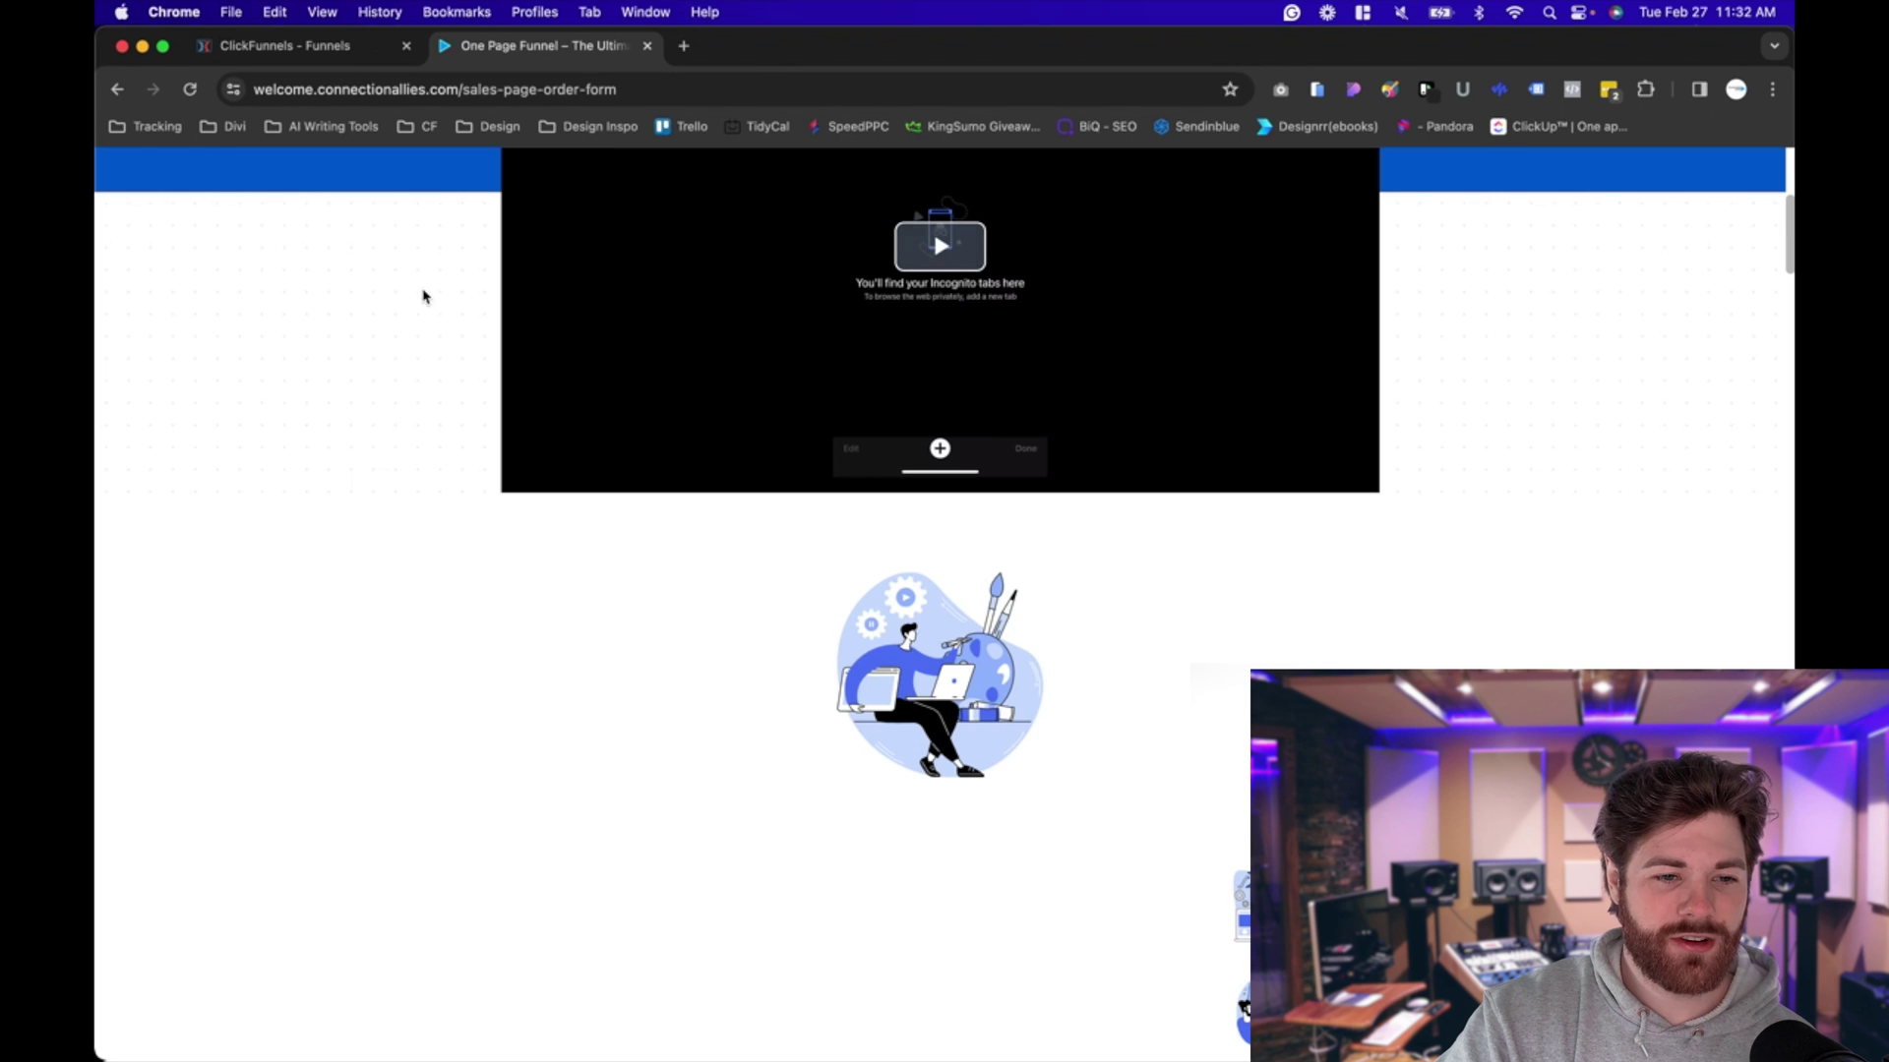
In the sales page editor, show the page's custom code with the #italicbutton italic CSS rule.
click(306, 52)
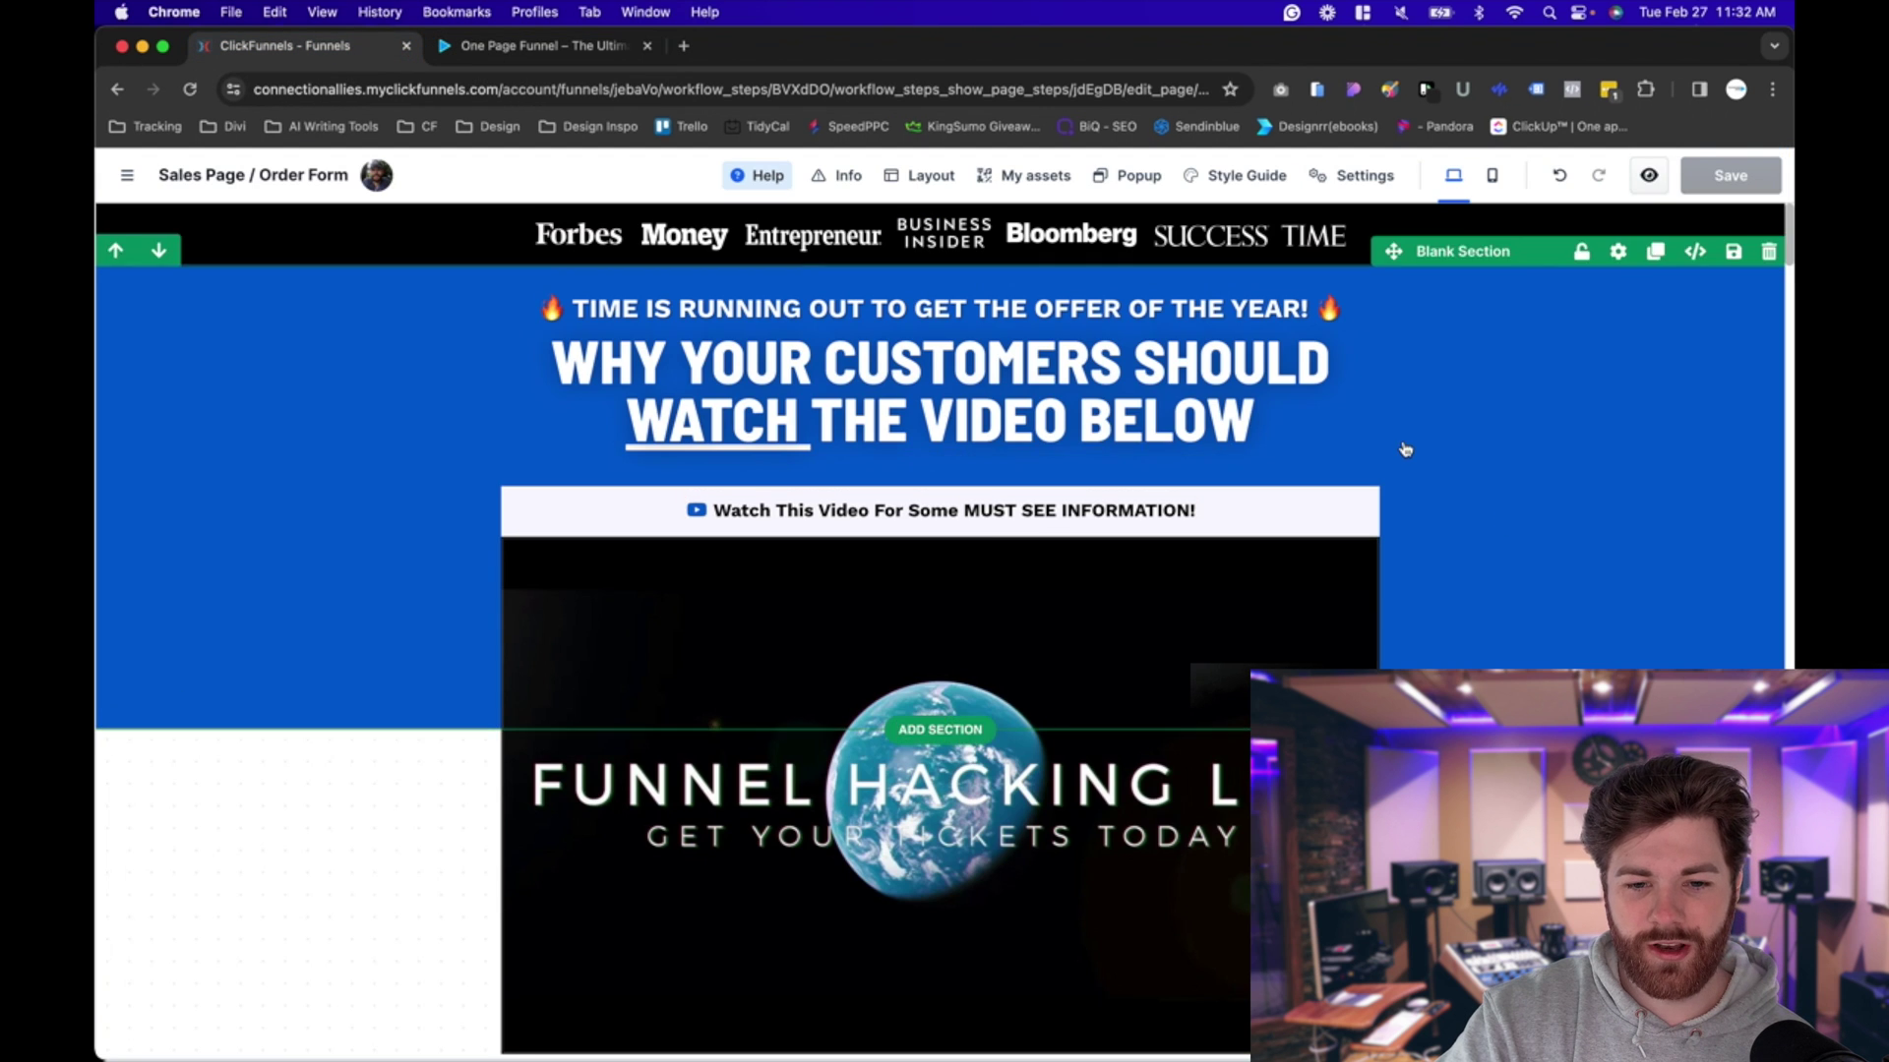
click(1358, 175)
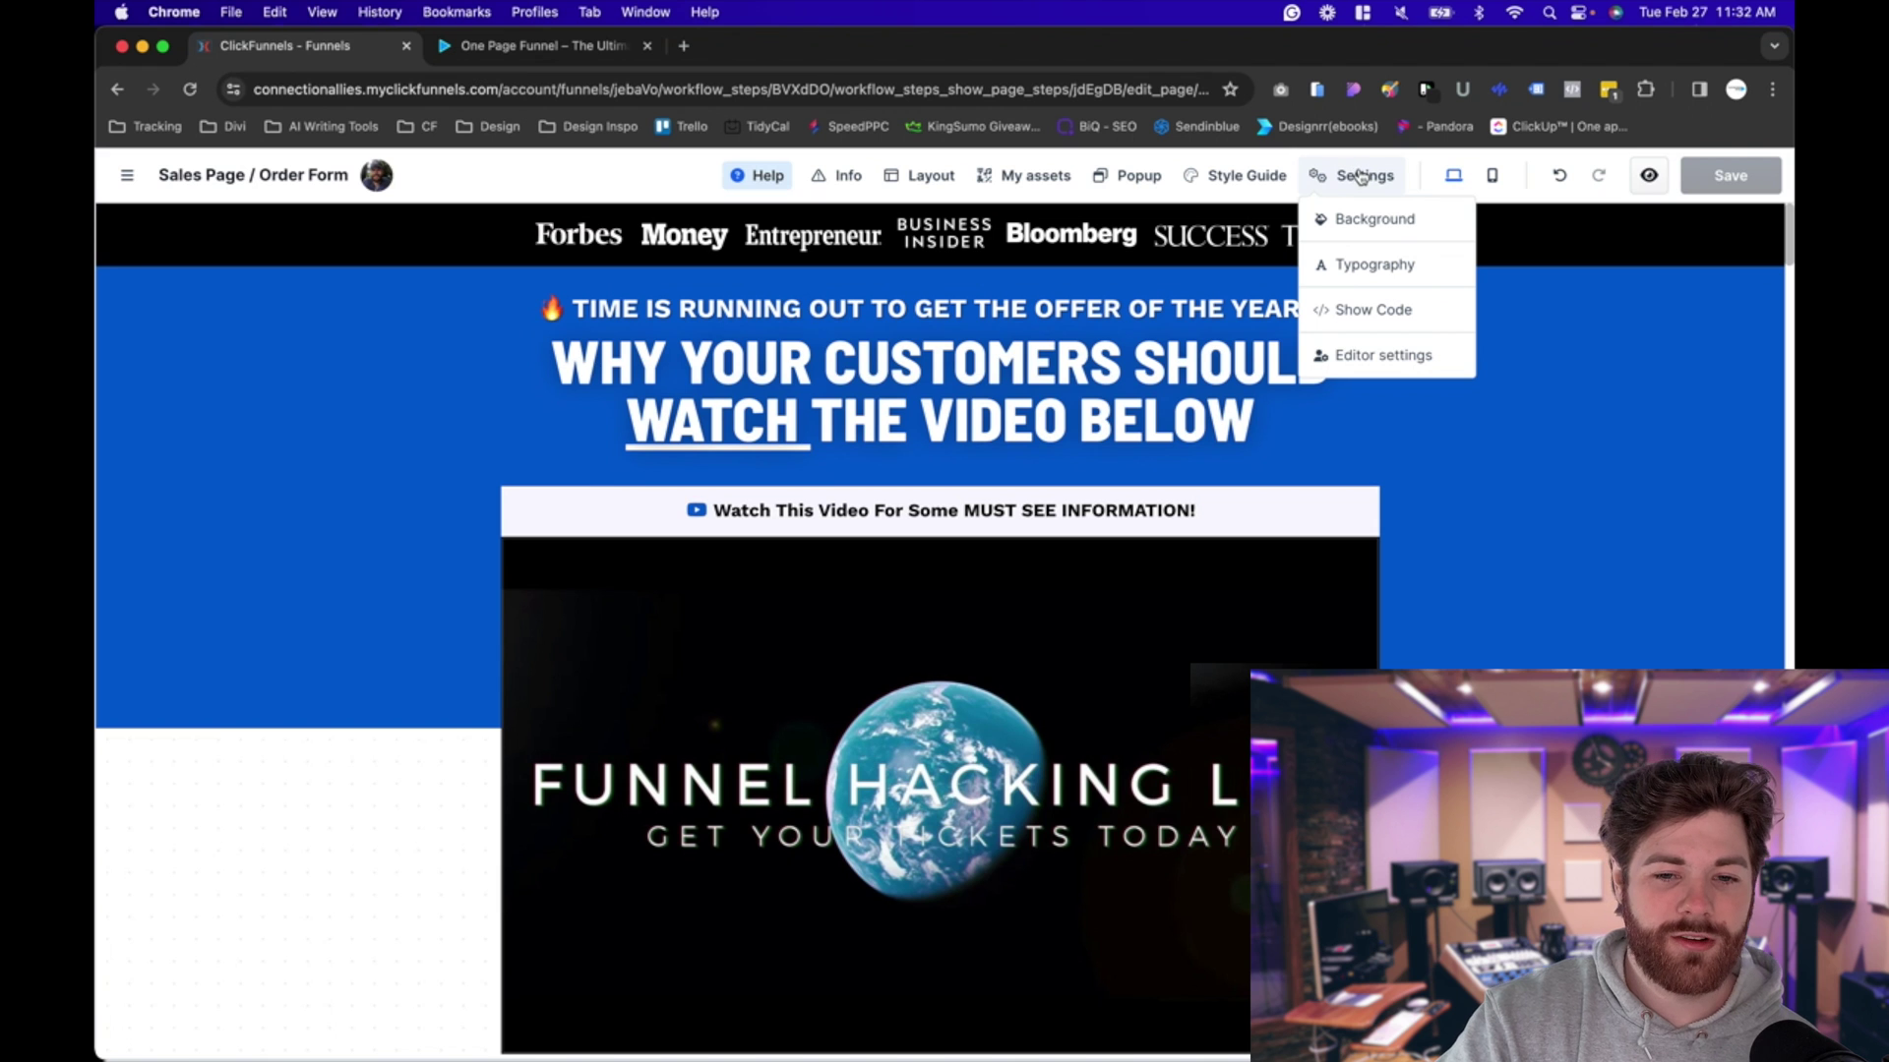
click(1344, 312)
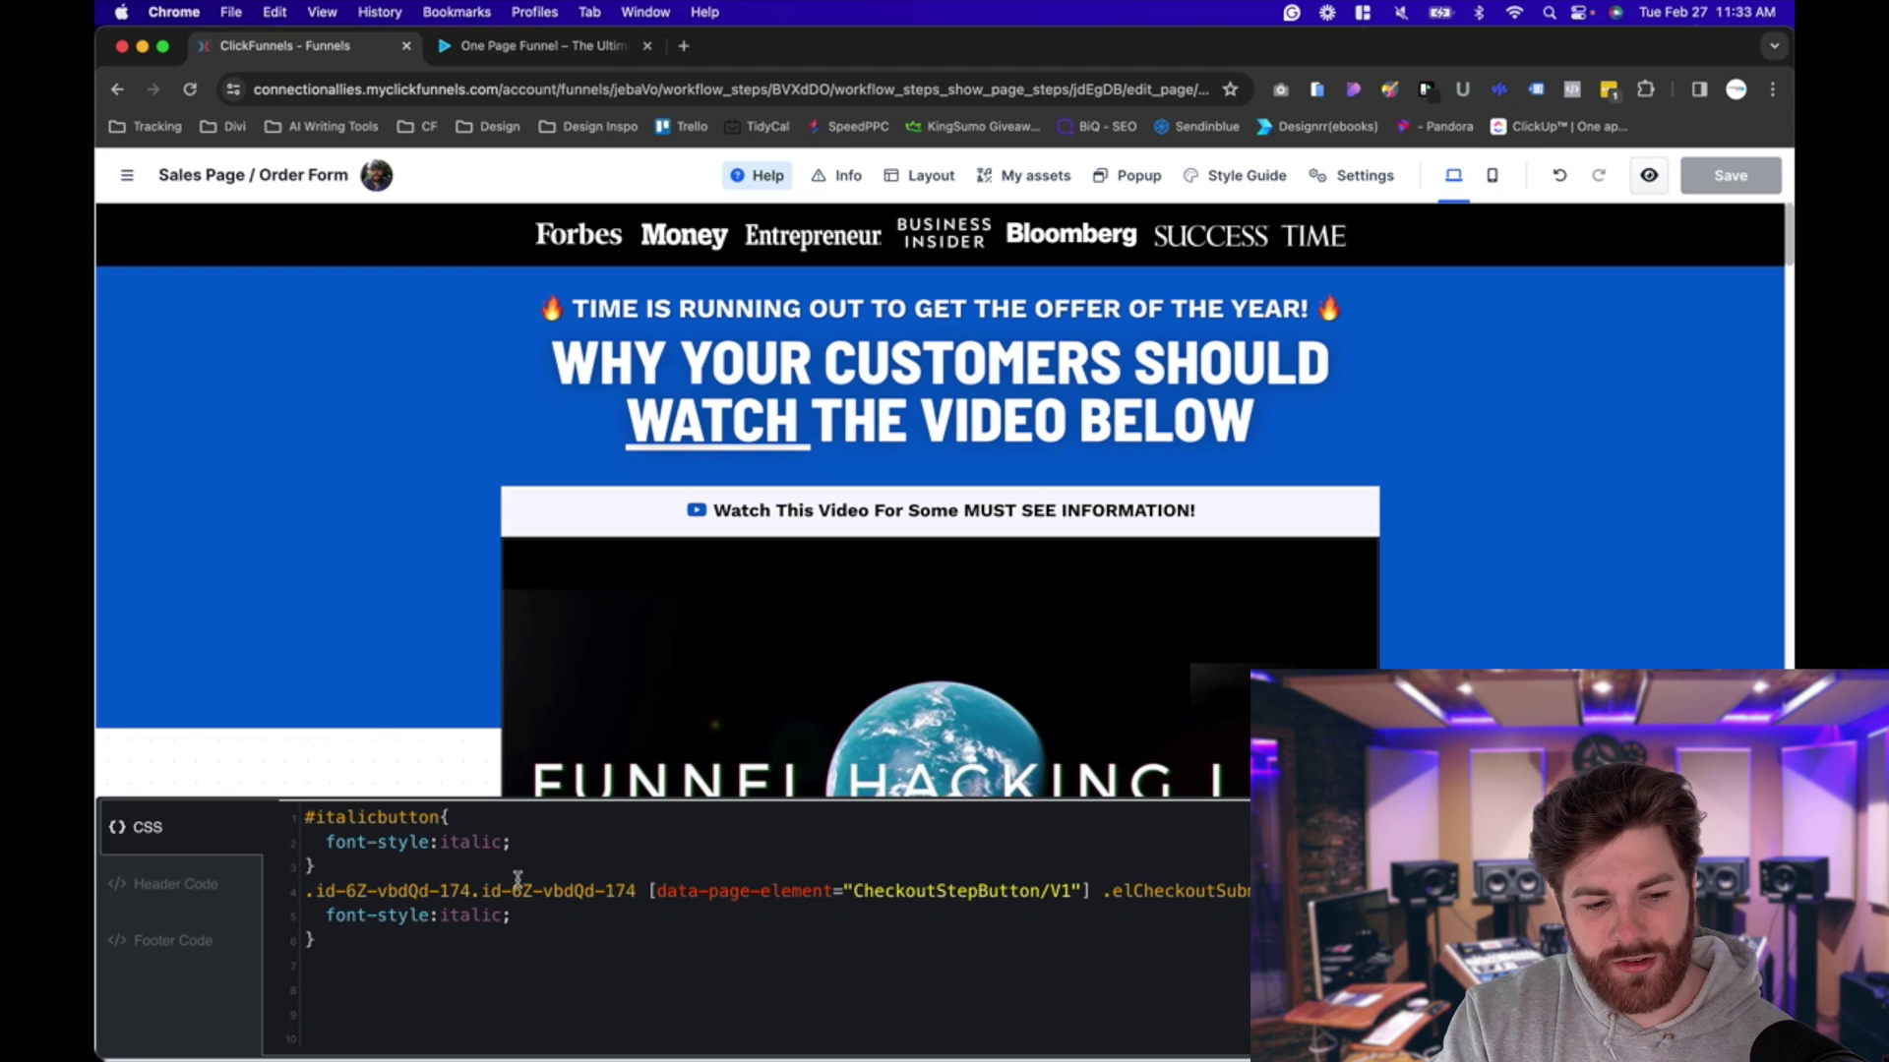
Display the Header Code slideshow script and highlight its image selector and setInterval 2500 value.
click(156, 891)
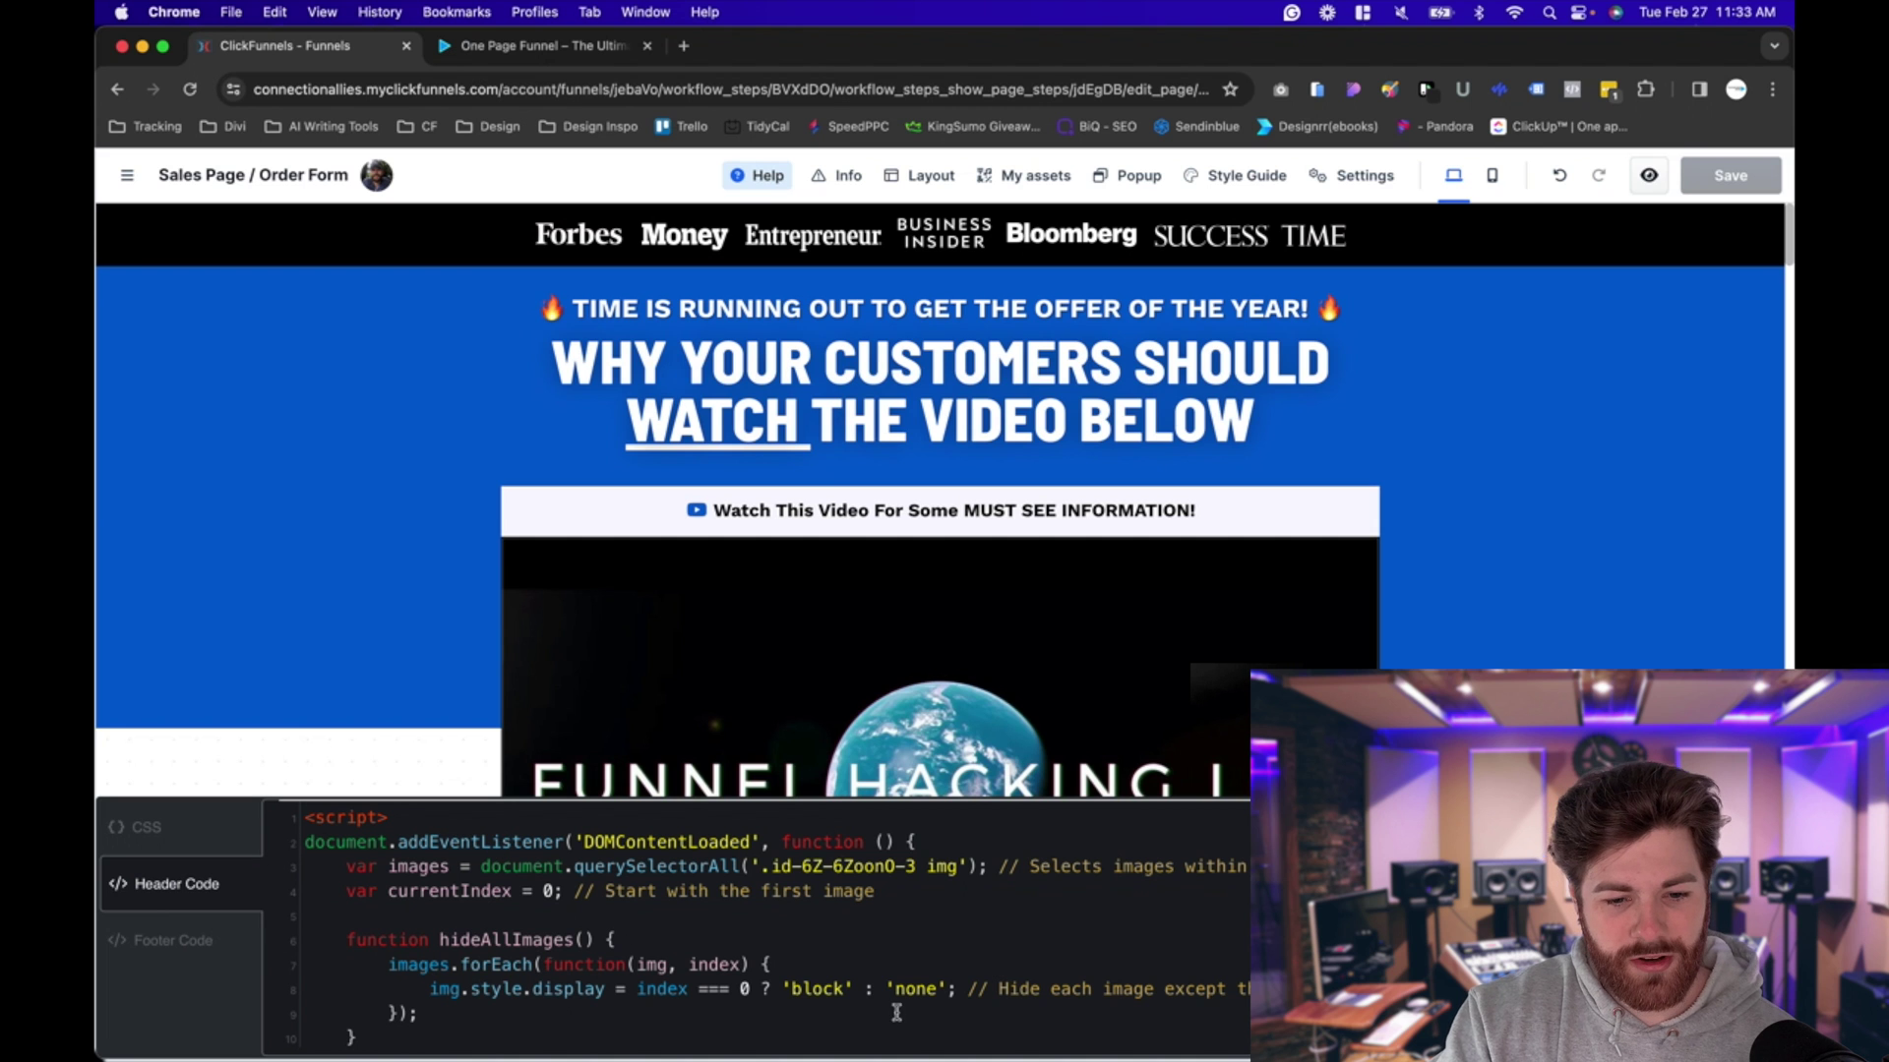
scroll(897, 1012, down, 3)
scroll(856, 1003, up, 3)
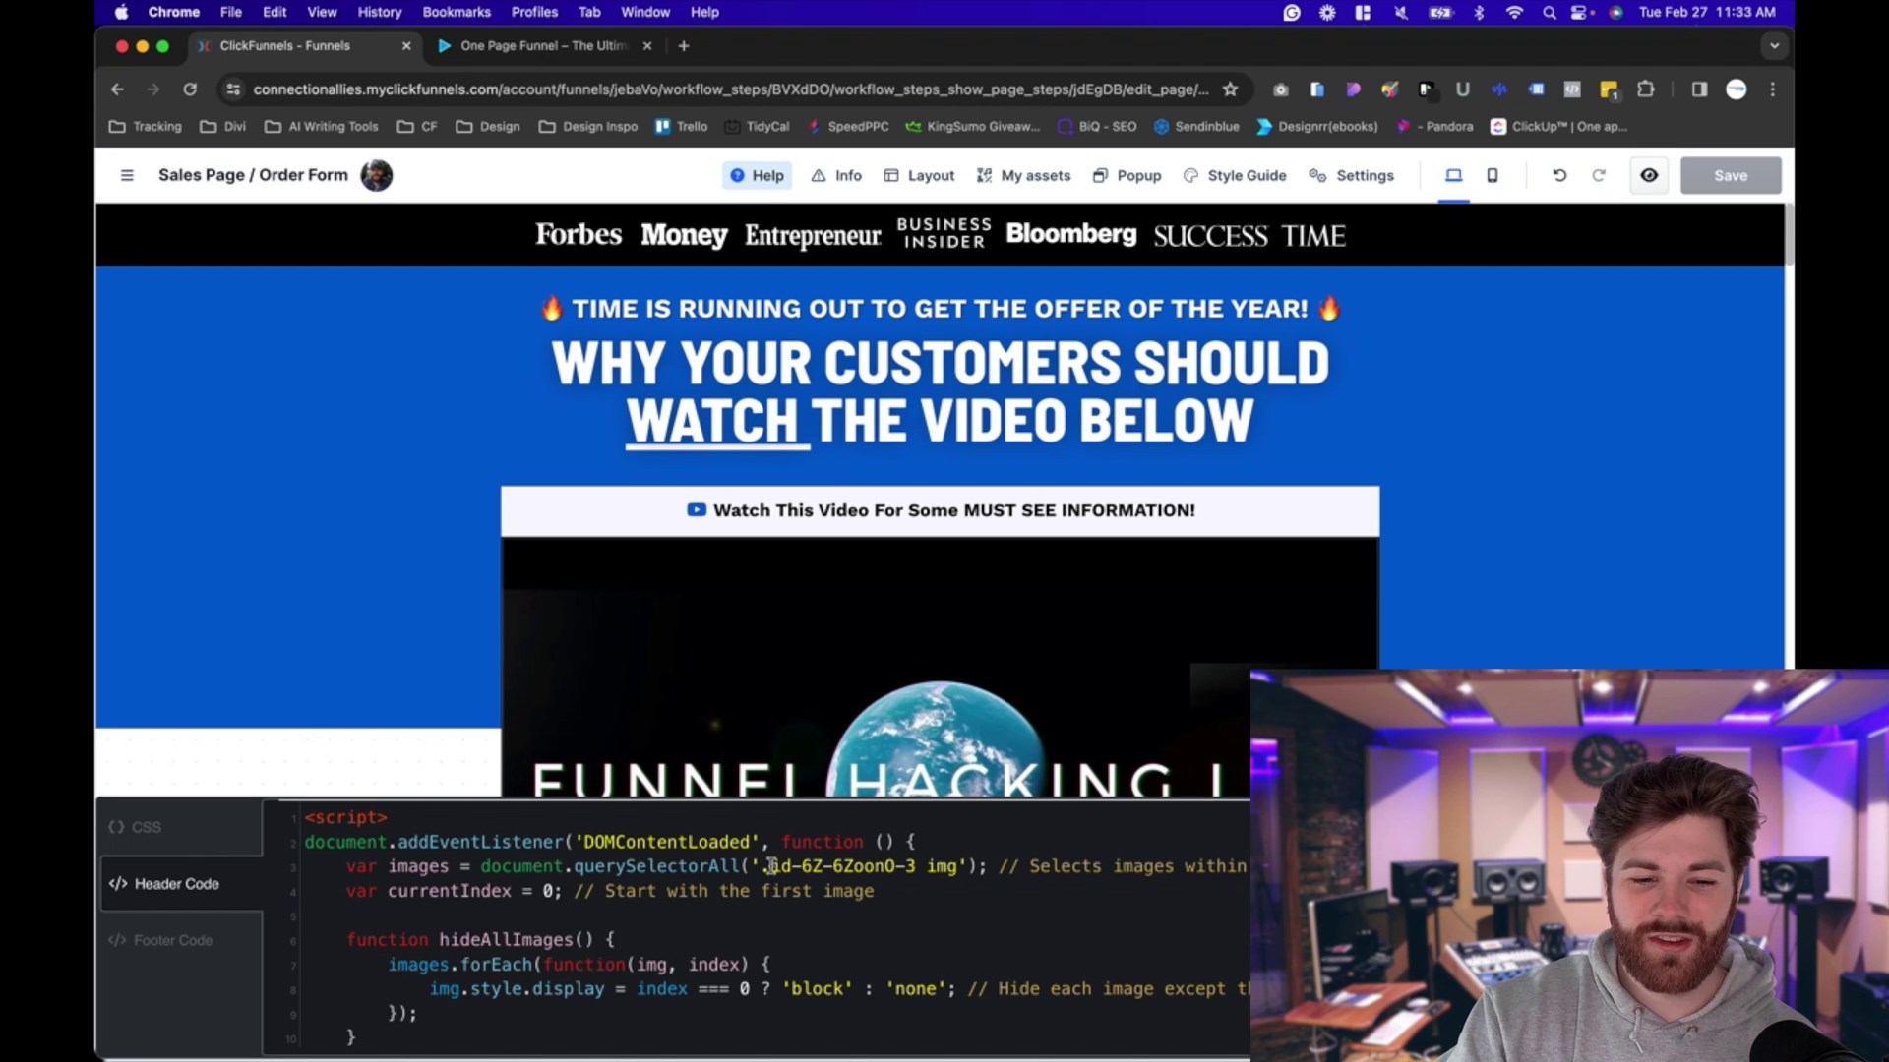
drag(768, 866, 917, 866)
scroll(944, 941, down, 10)
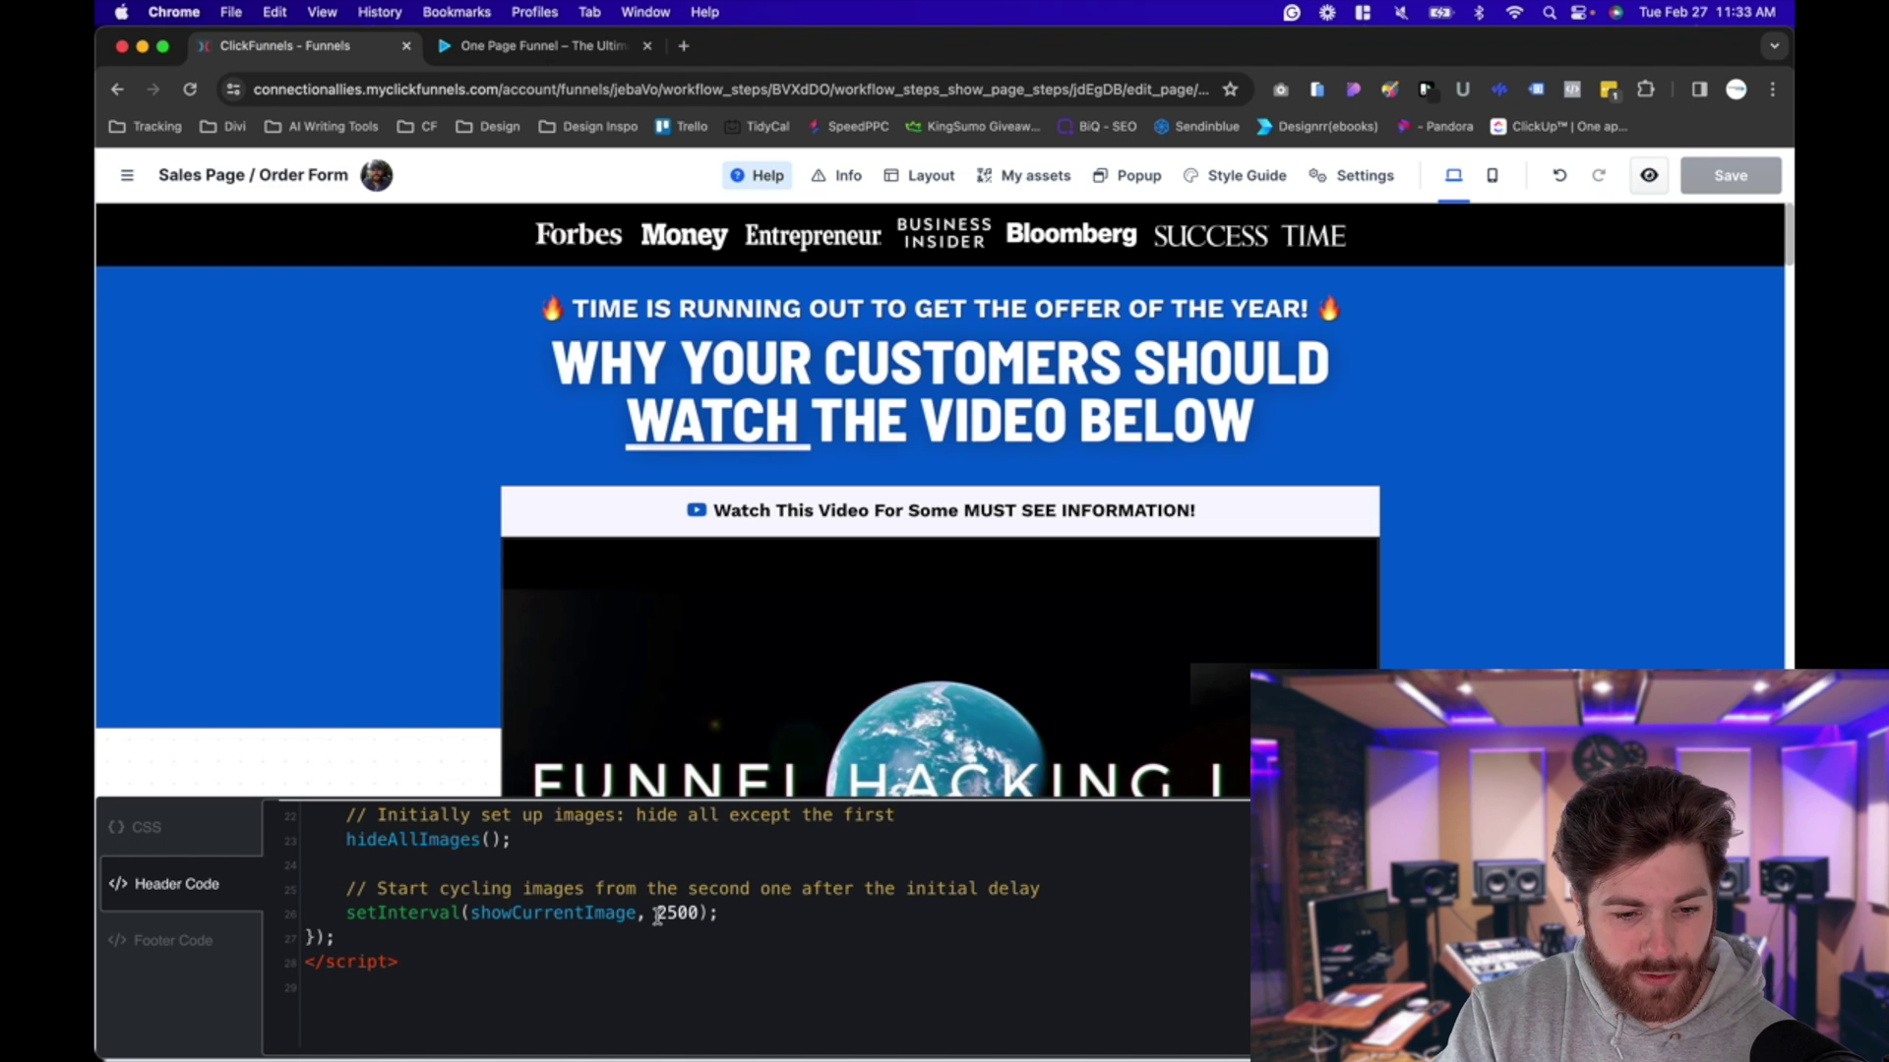
double_click(677, 913)
click(797, 925)
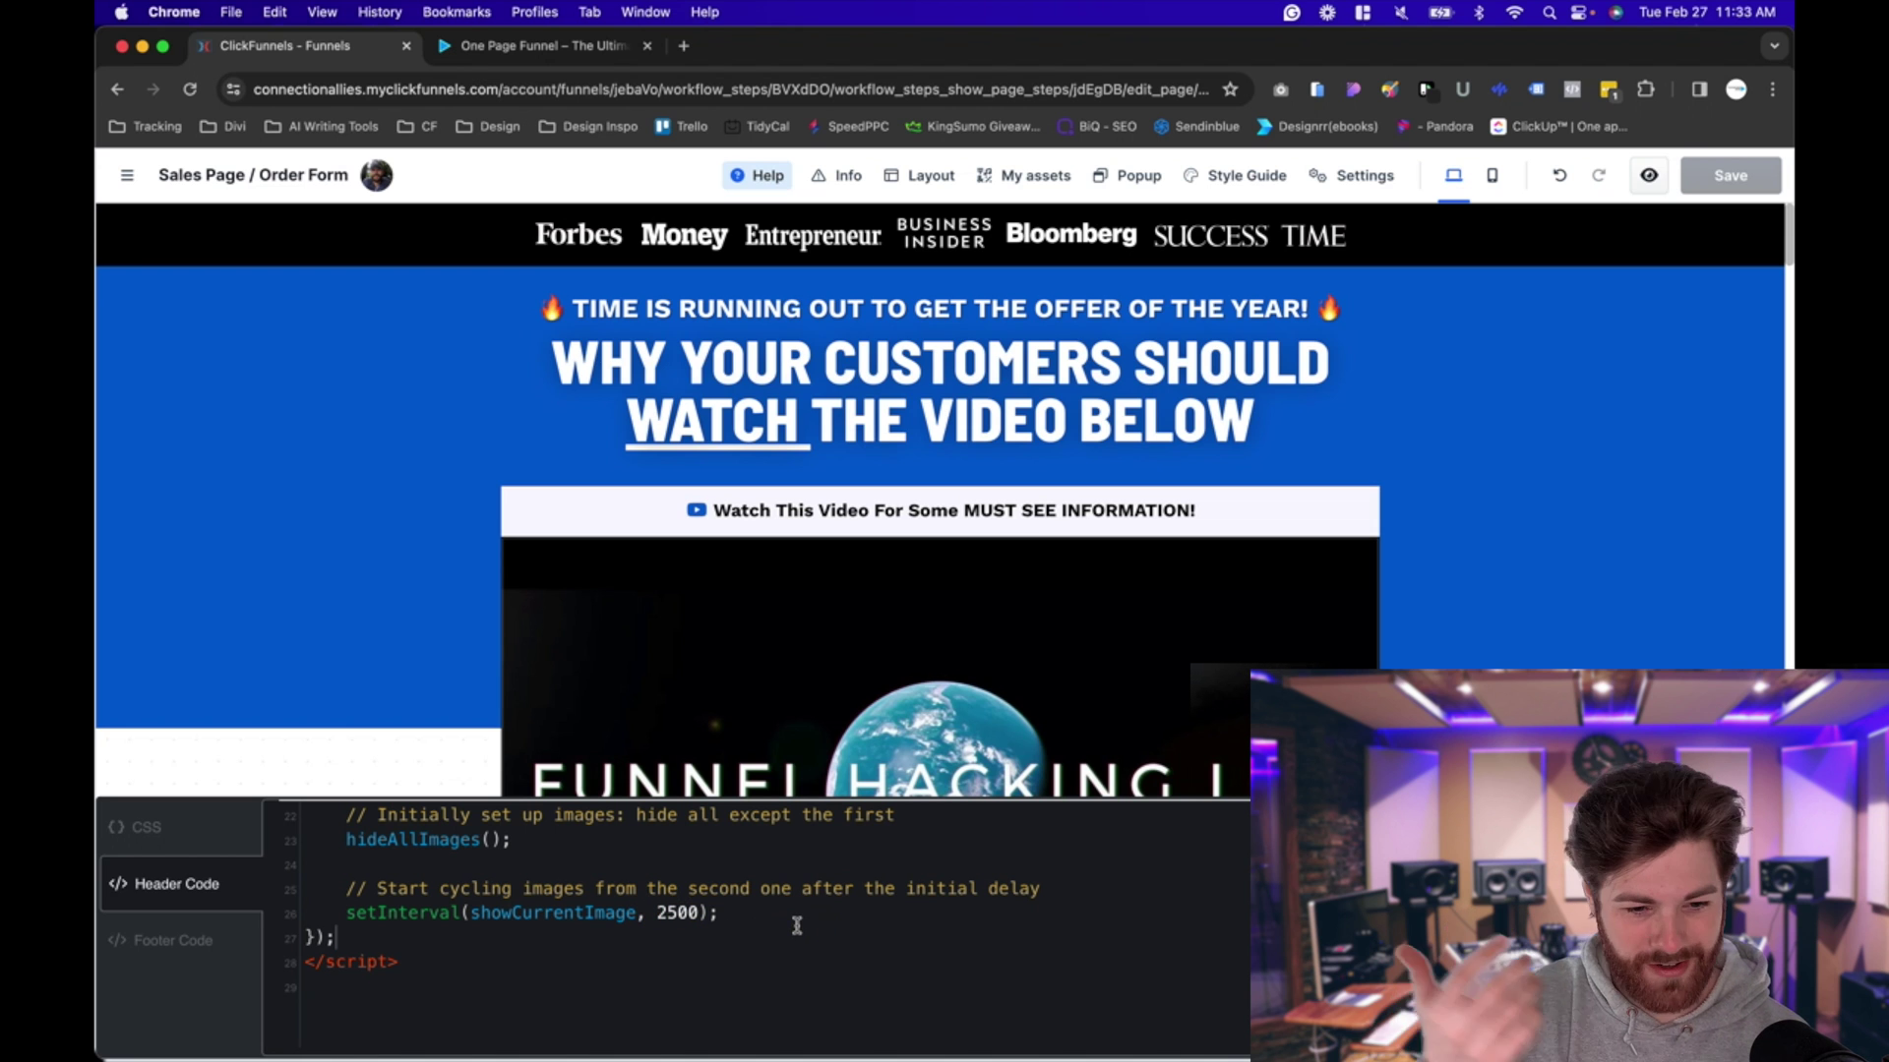
click(701, 914)
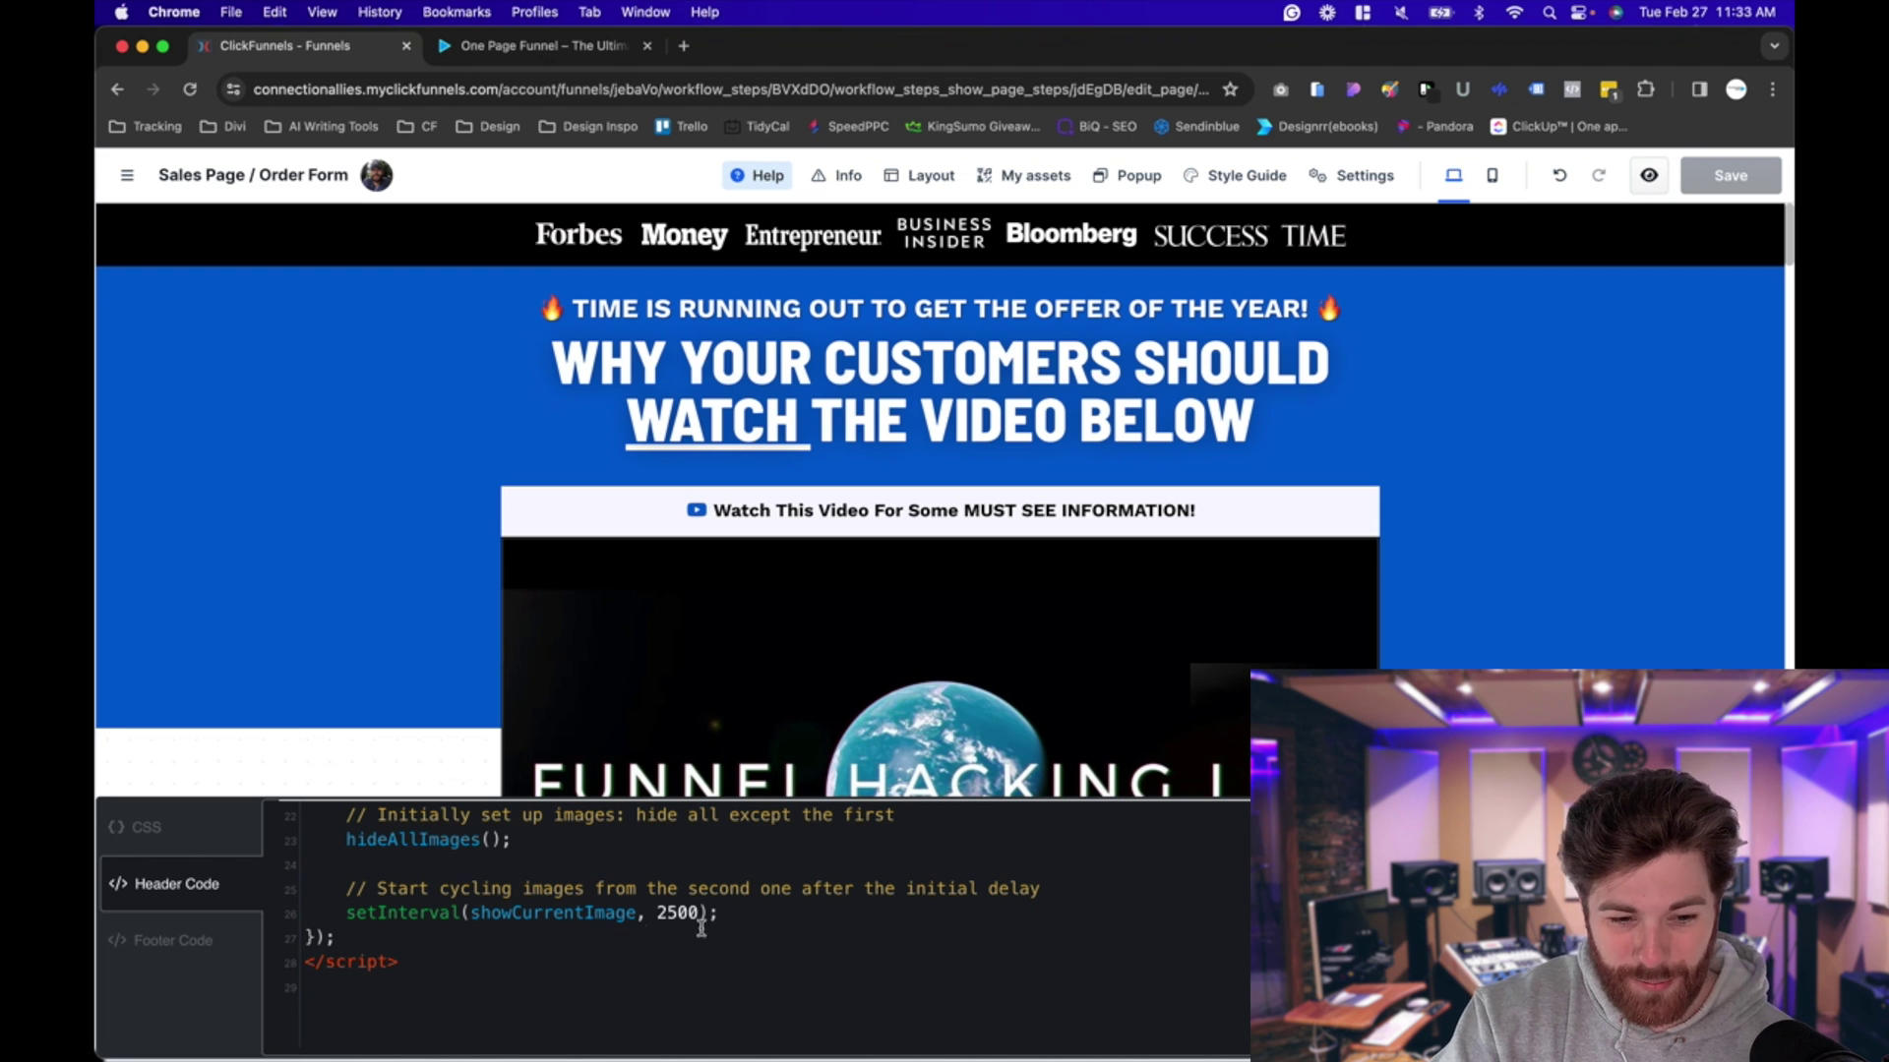
scroll(983, 924, up, 3)
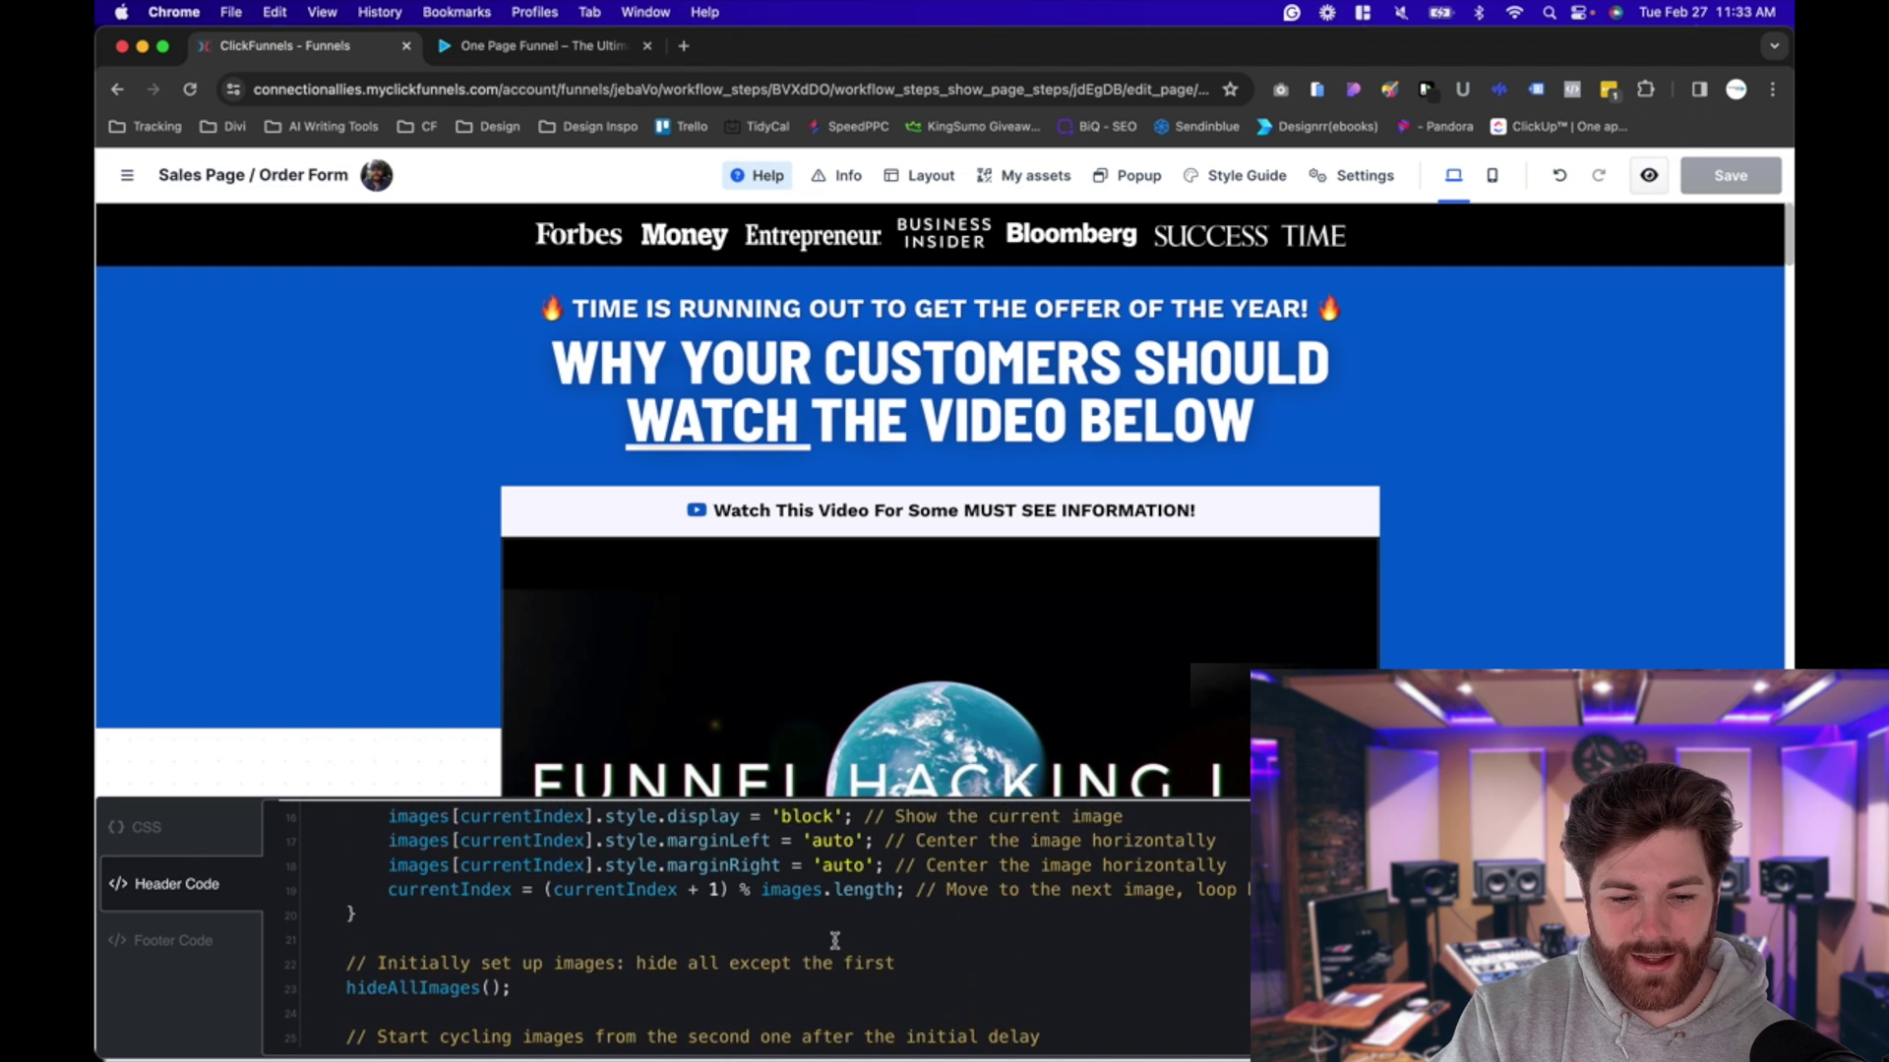
scroll(750, 964, down, 3)
scroll(689, 949, up, 5)
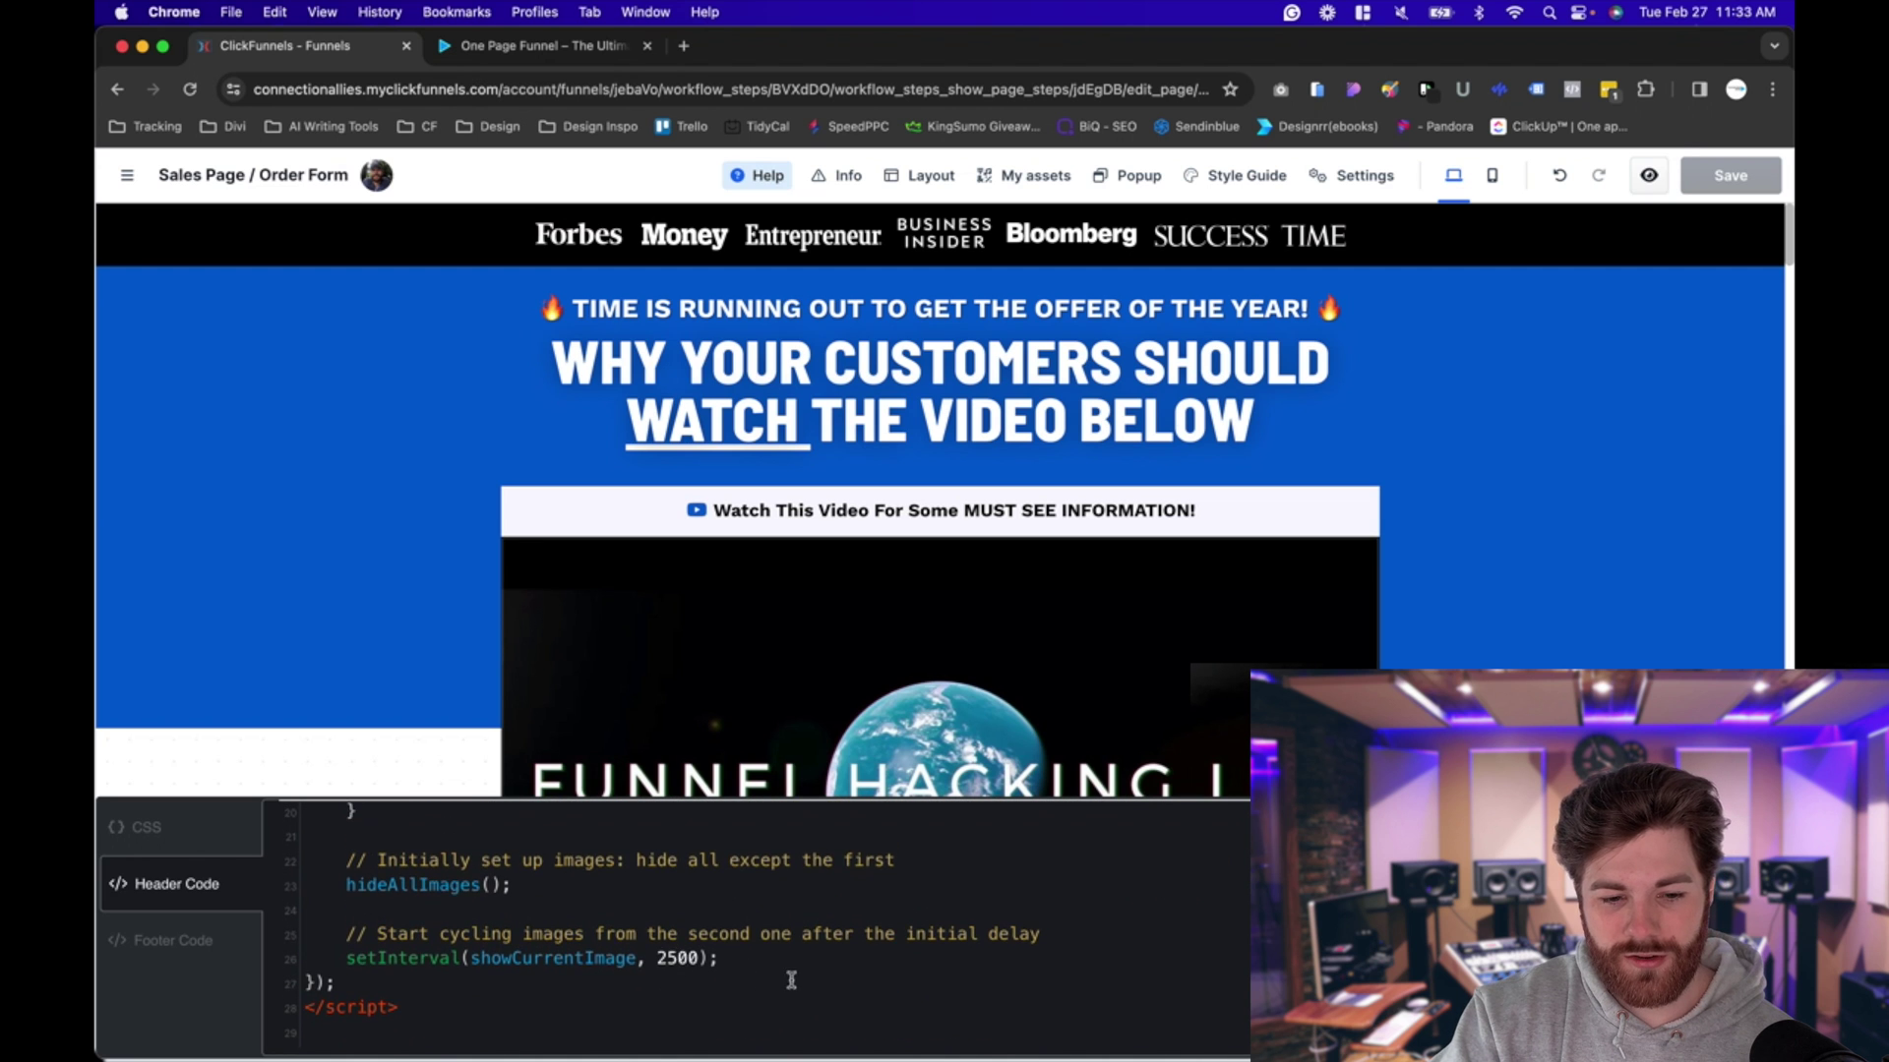
scroll(797, 964, up, 5)
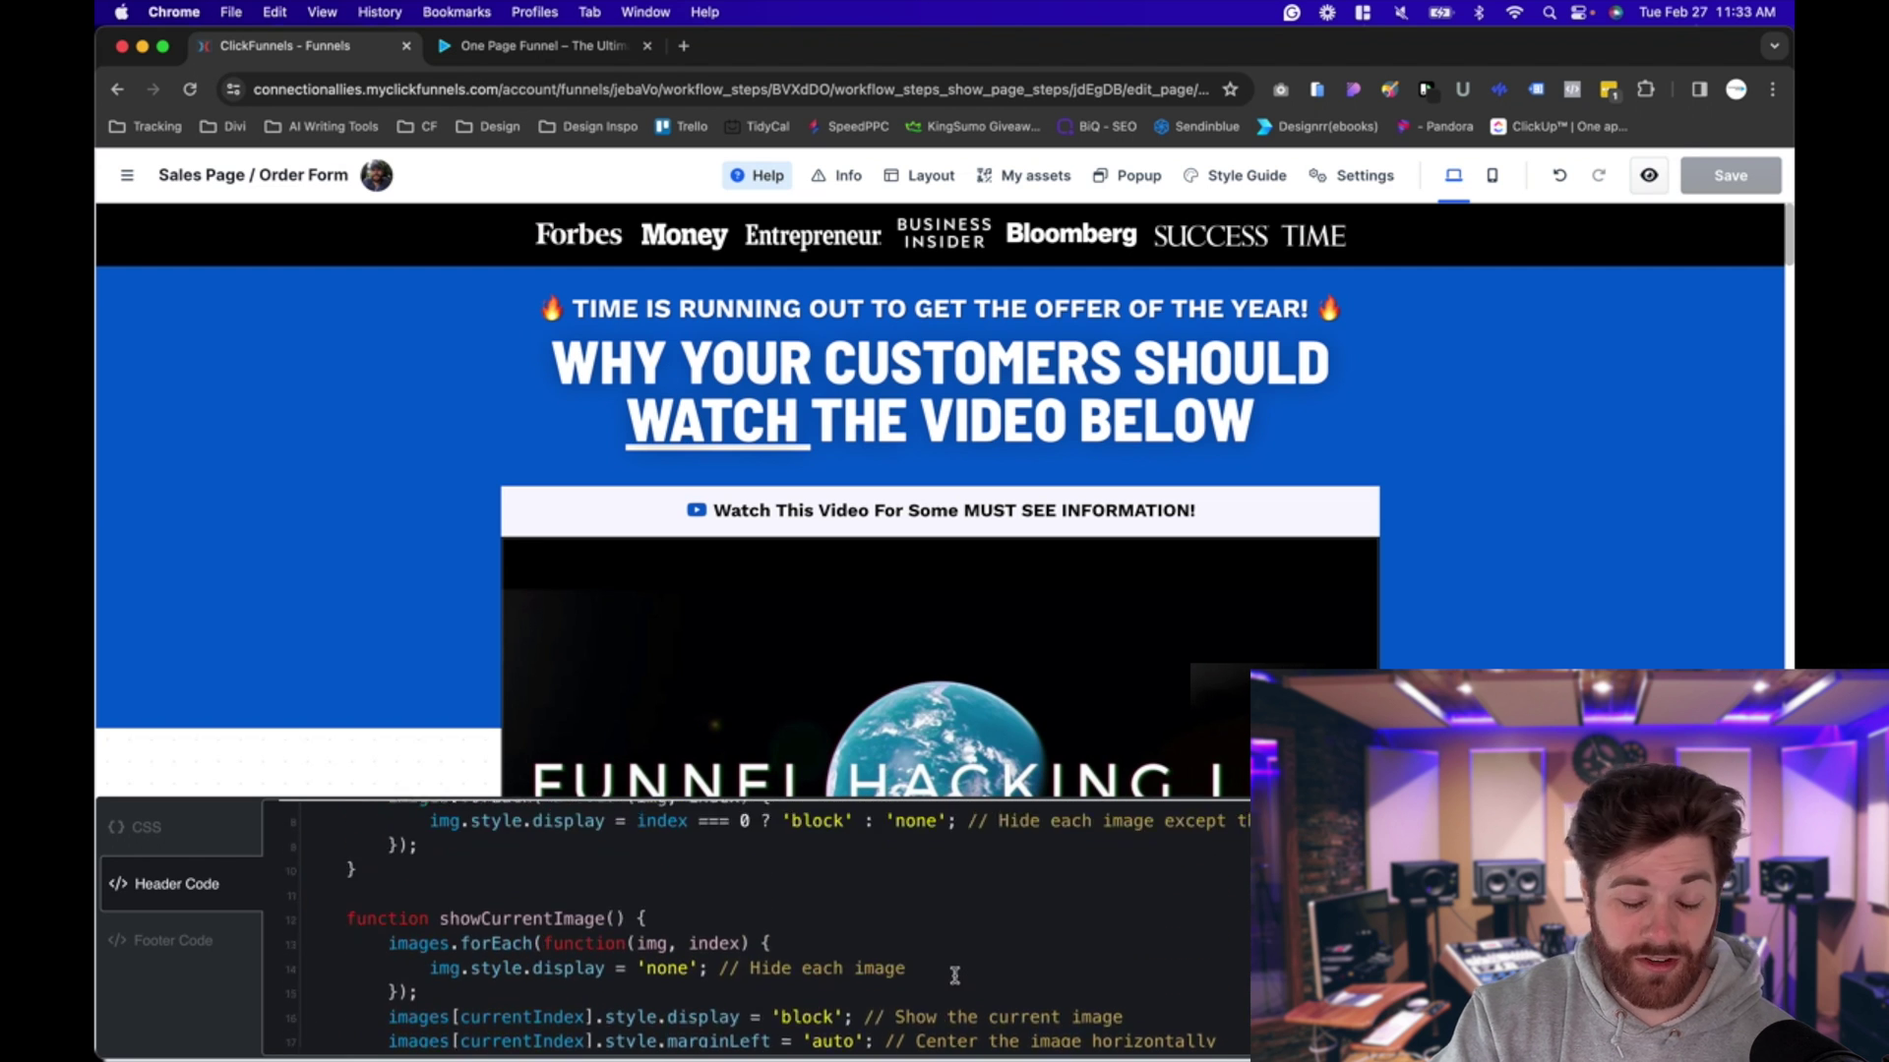
scroll(789, 920, up, 2)
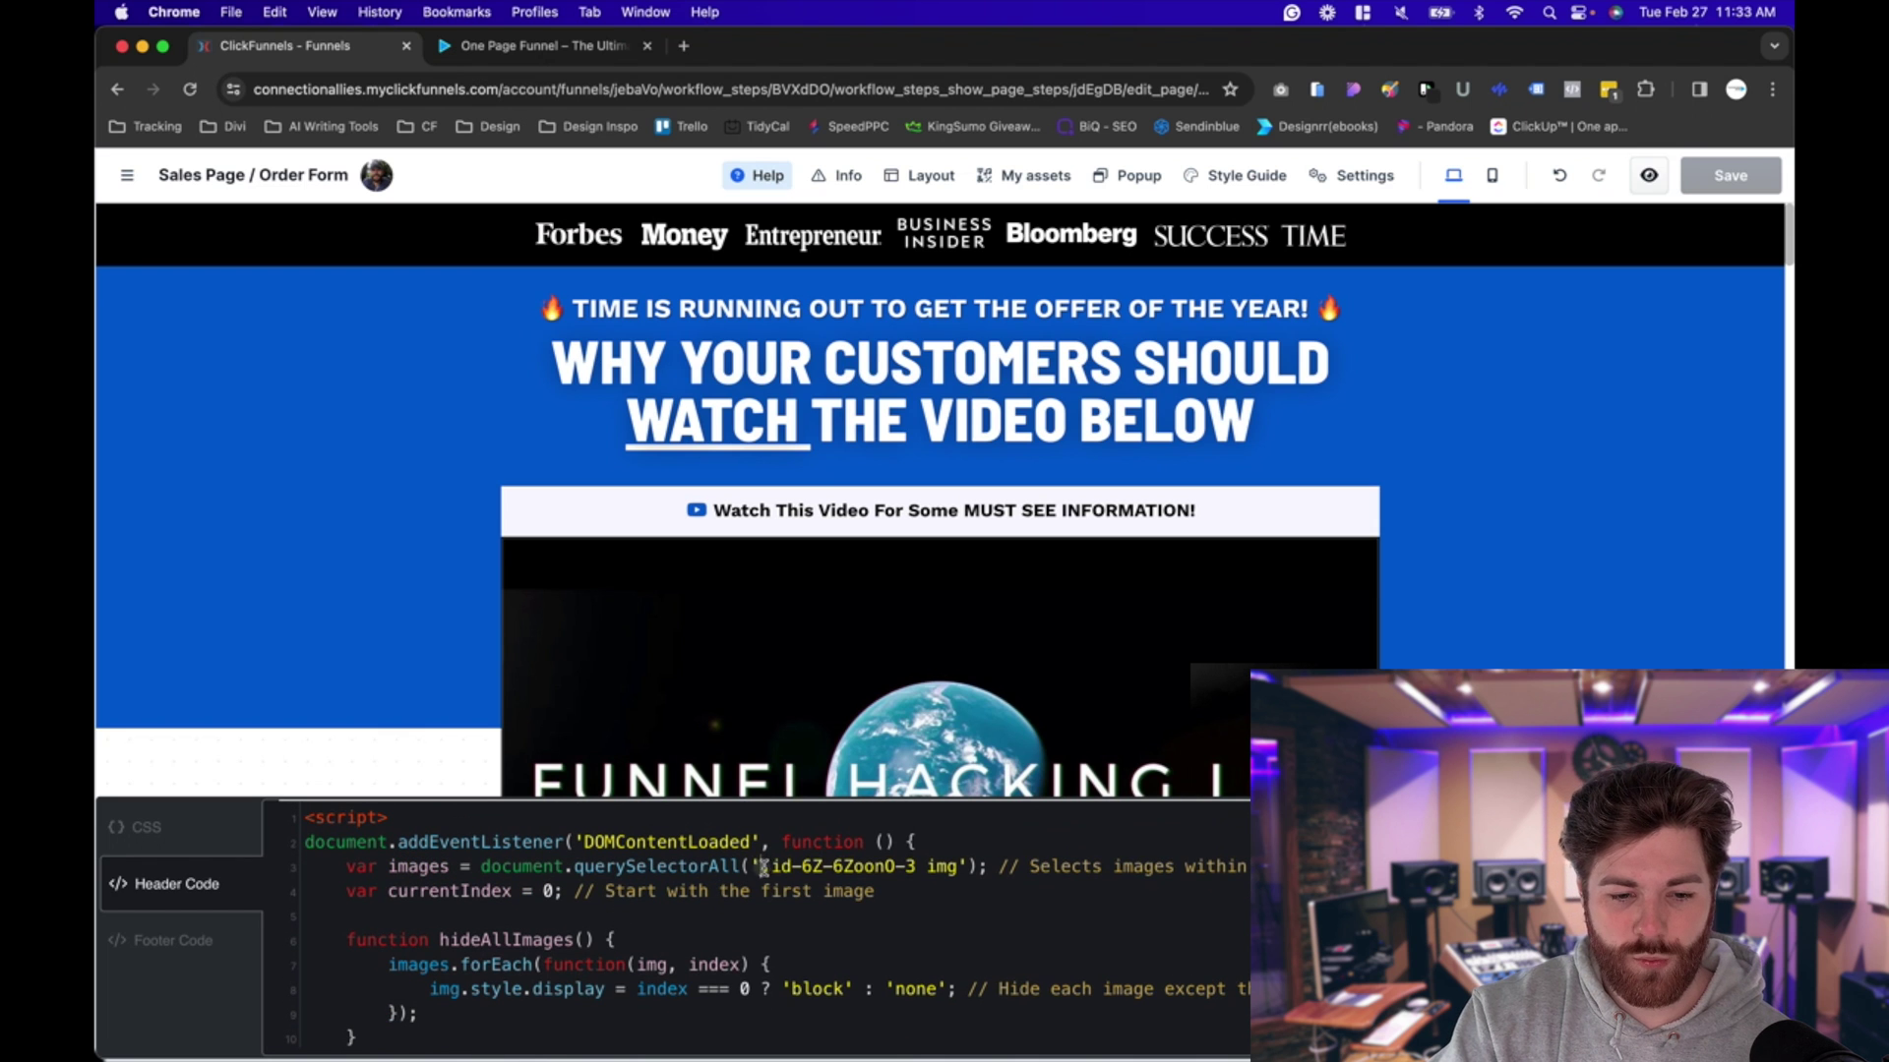
drag(763, 867, 920, 867)
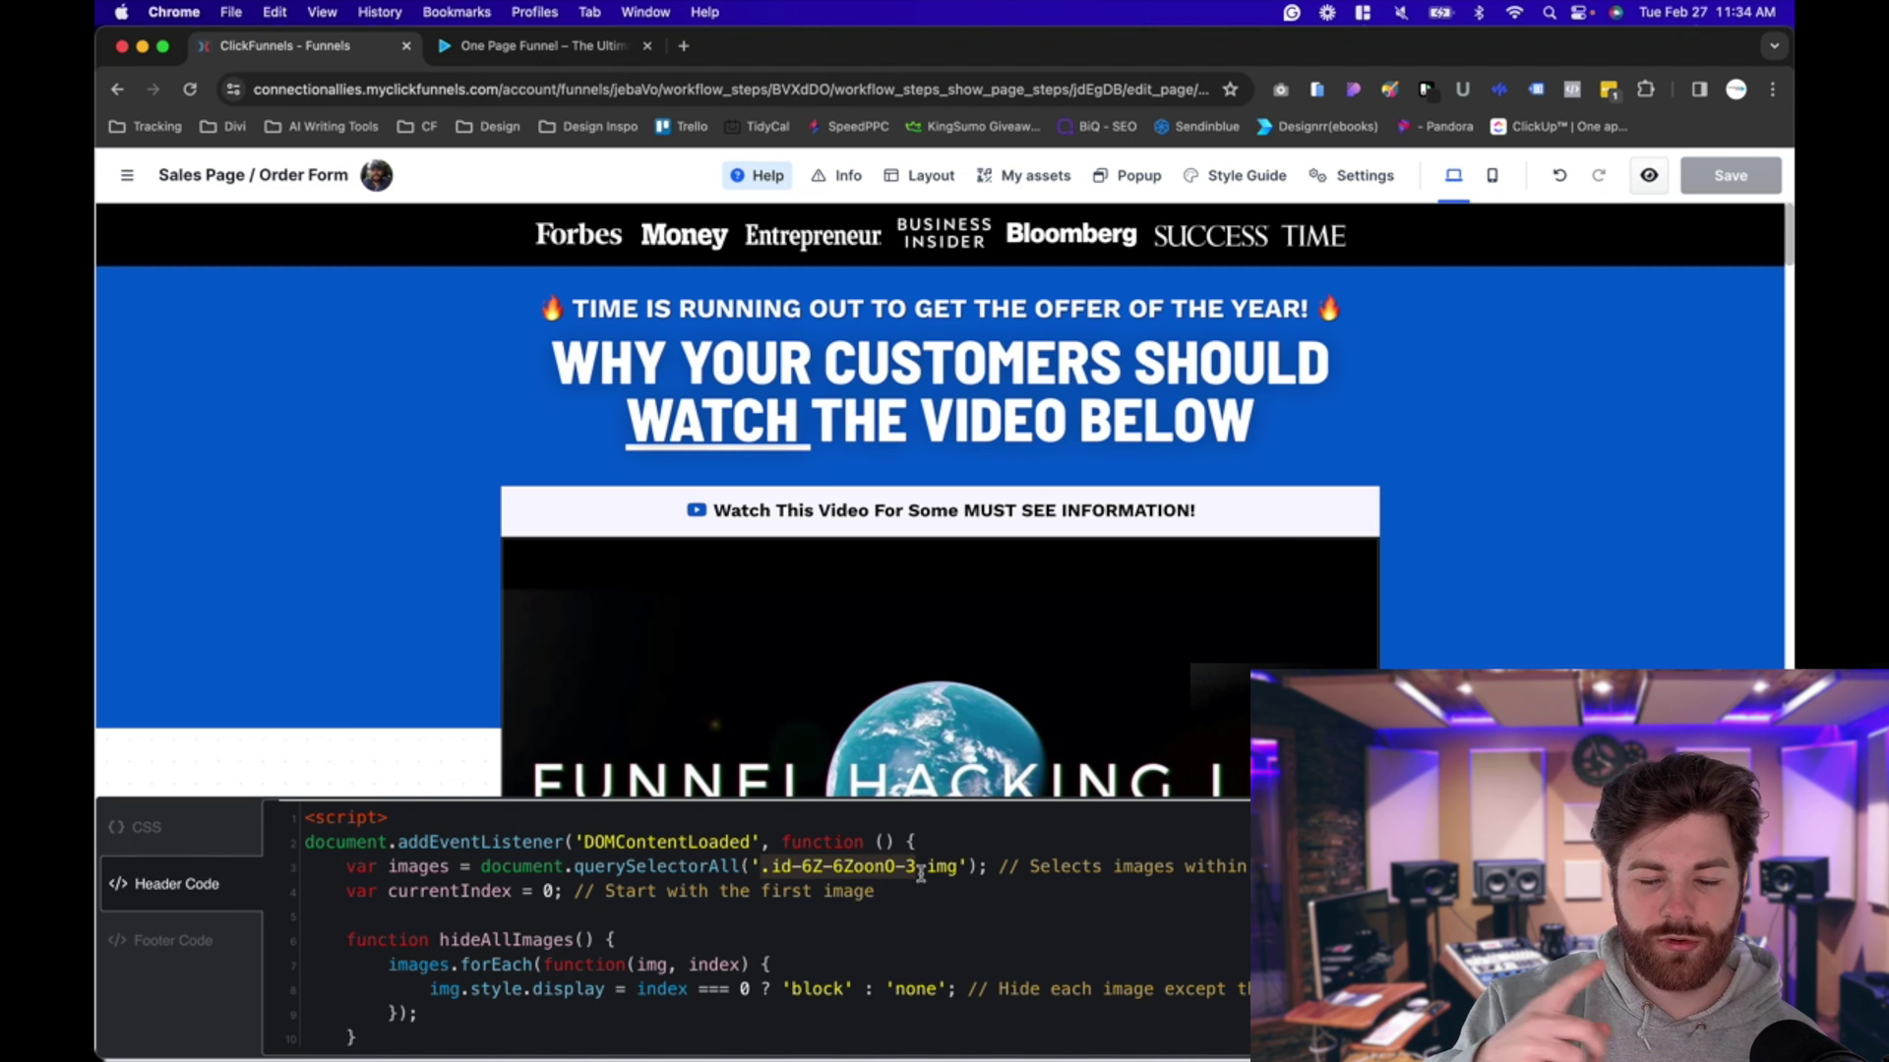
Select each stacked illustration image in turn on the editor canvas.
scroll(1021, 787, down, 10)
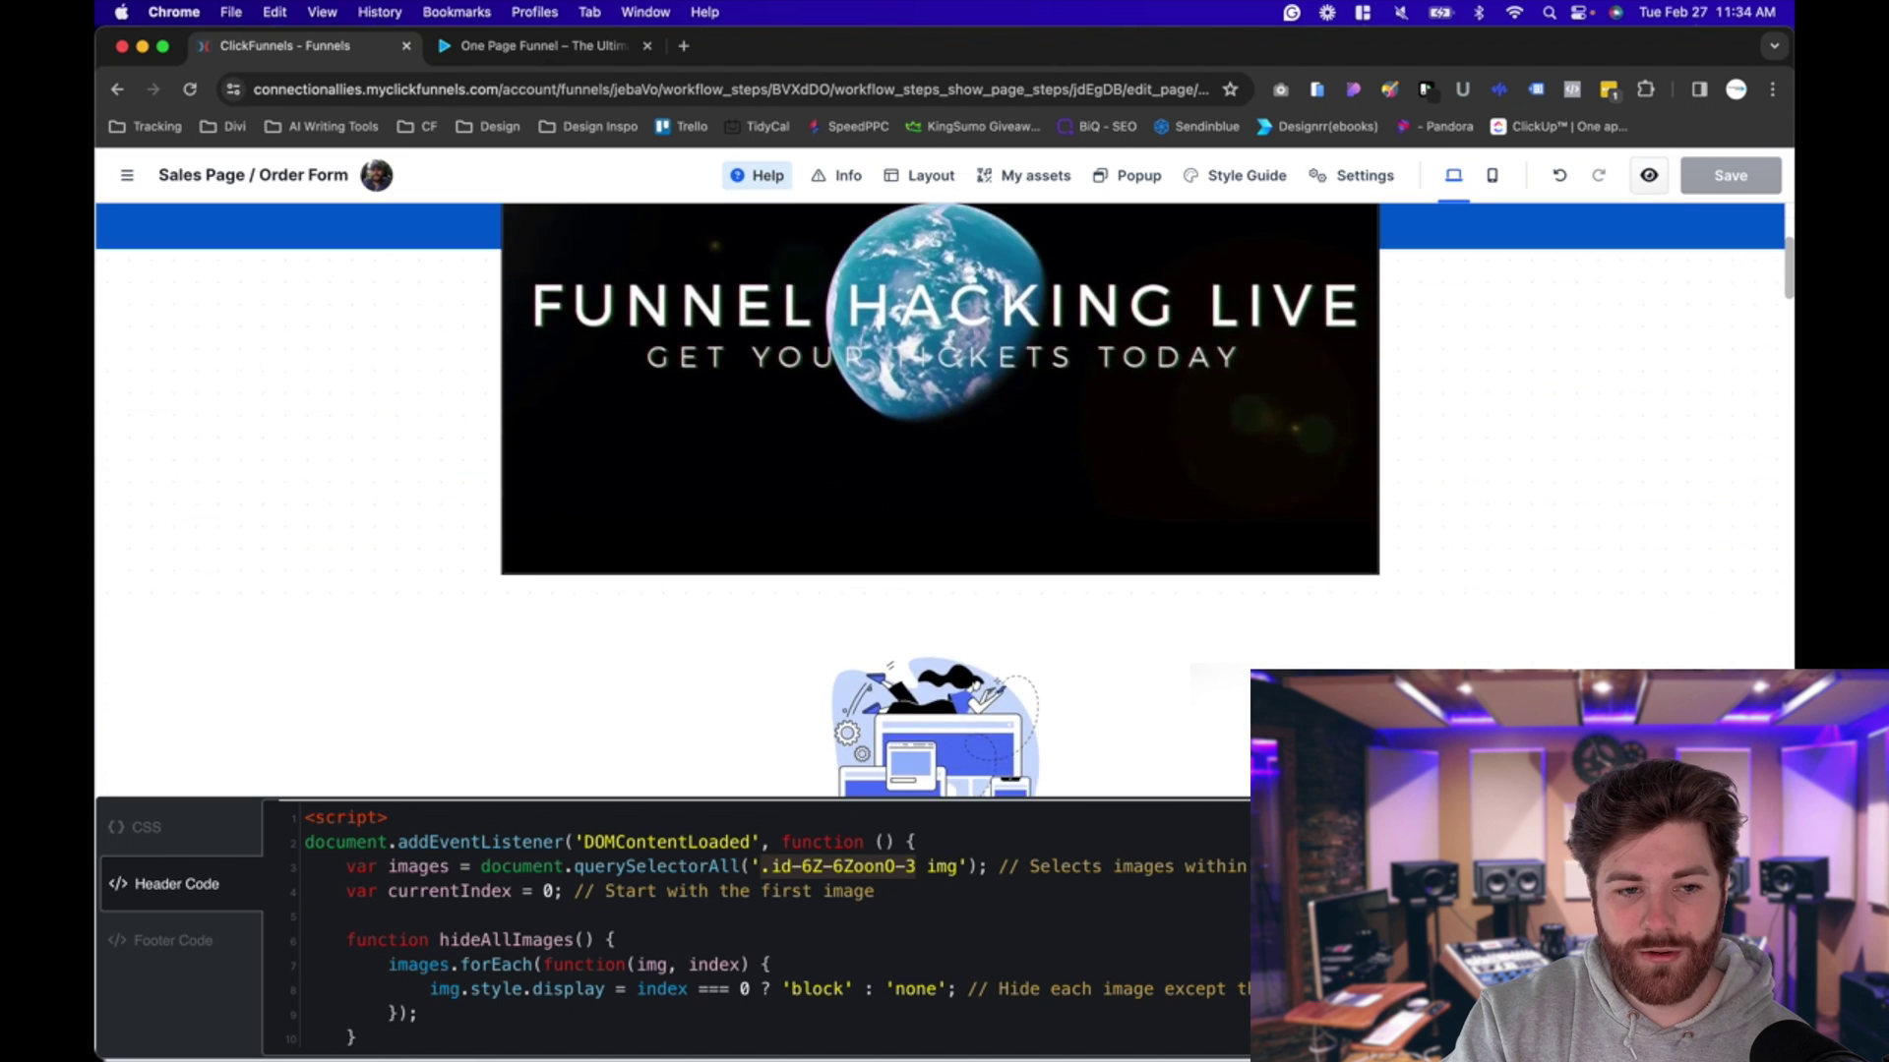
scroll(1004, 498, up, 5)
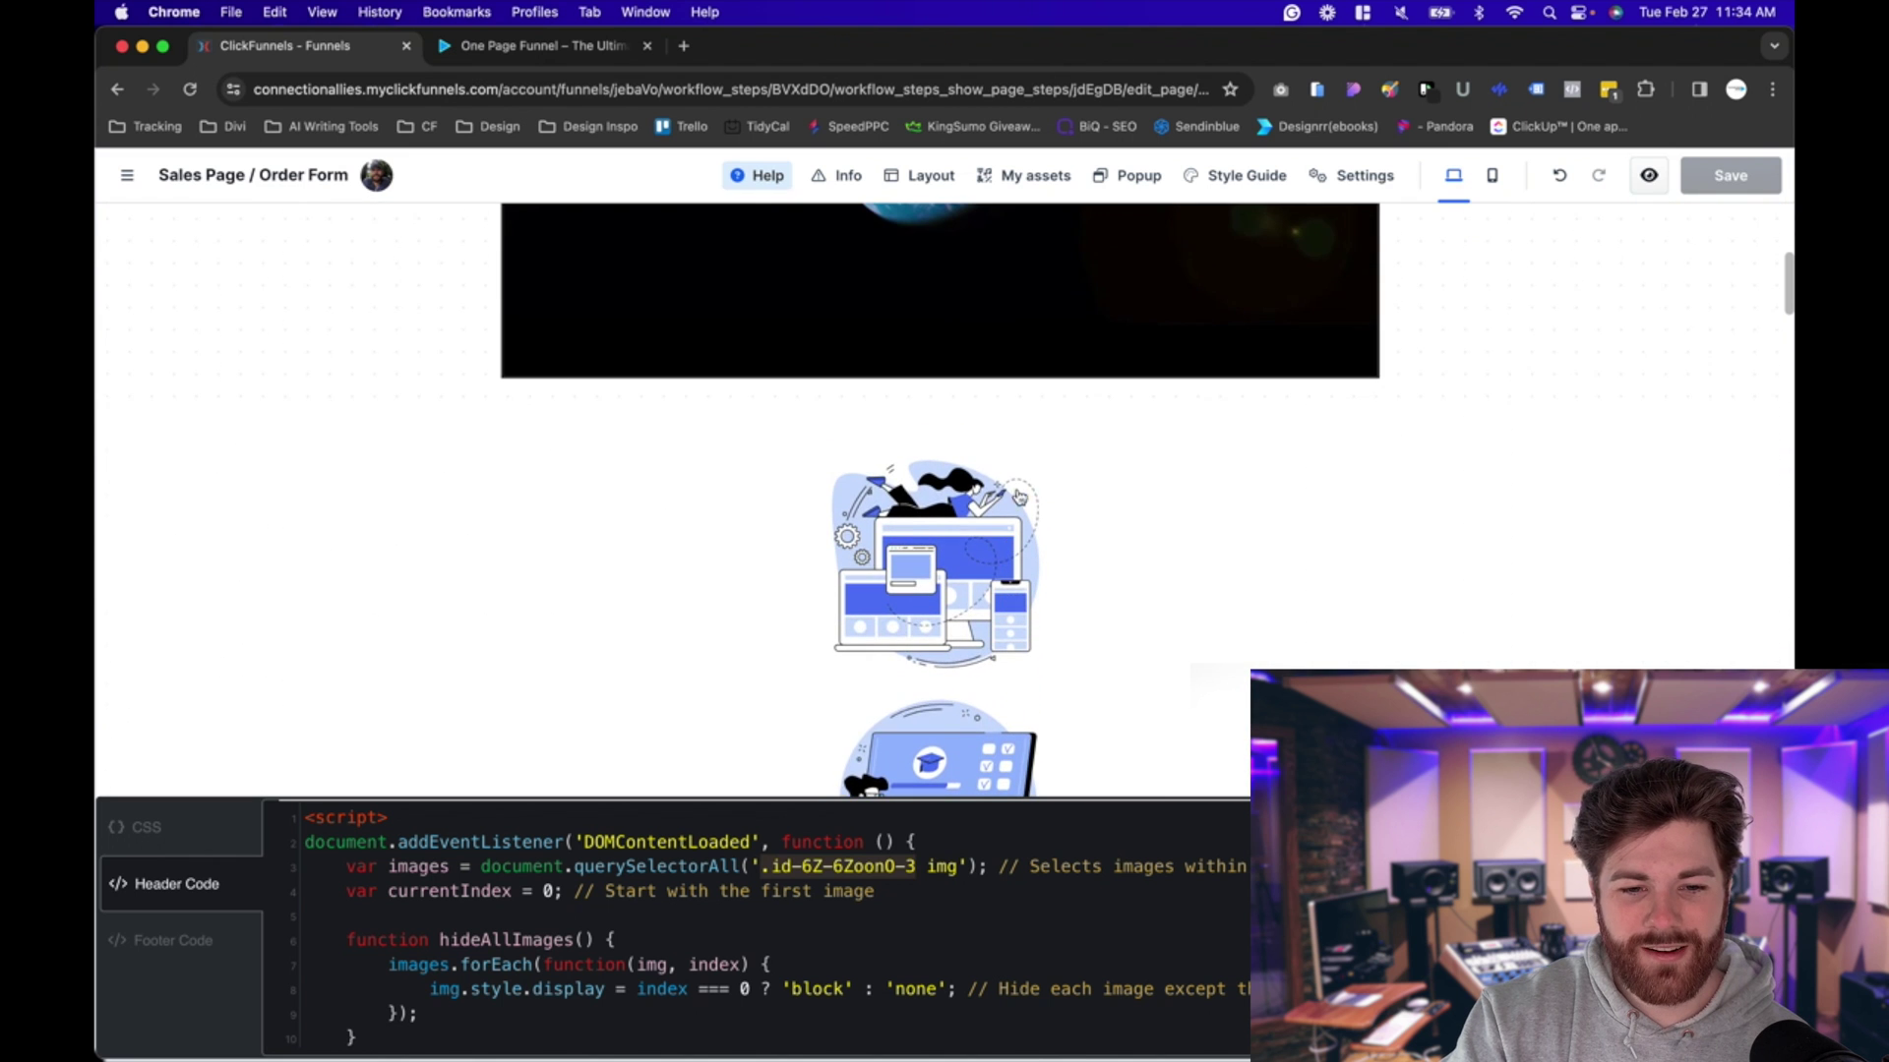
click(1412, 591)
scroll(1411, 590, down, 2)
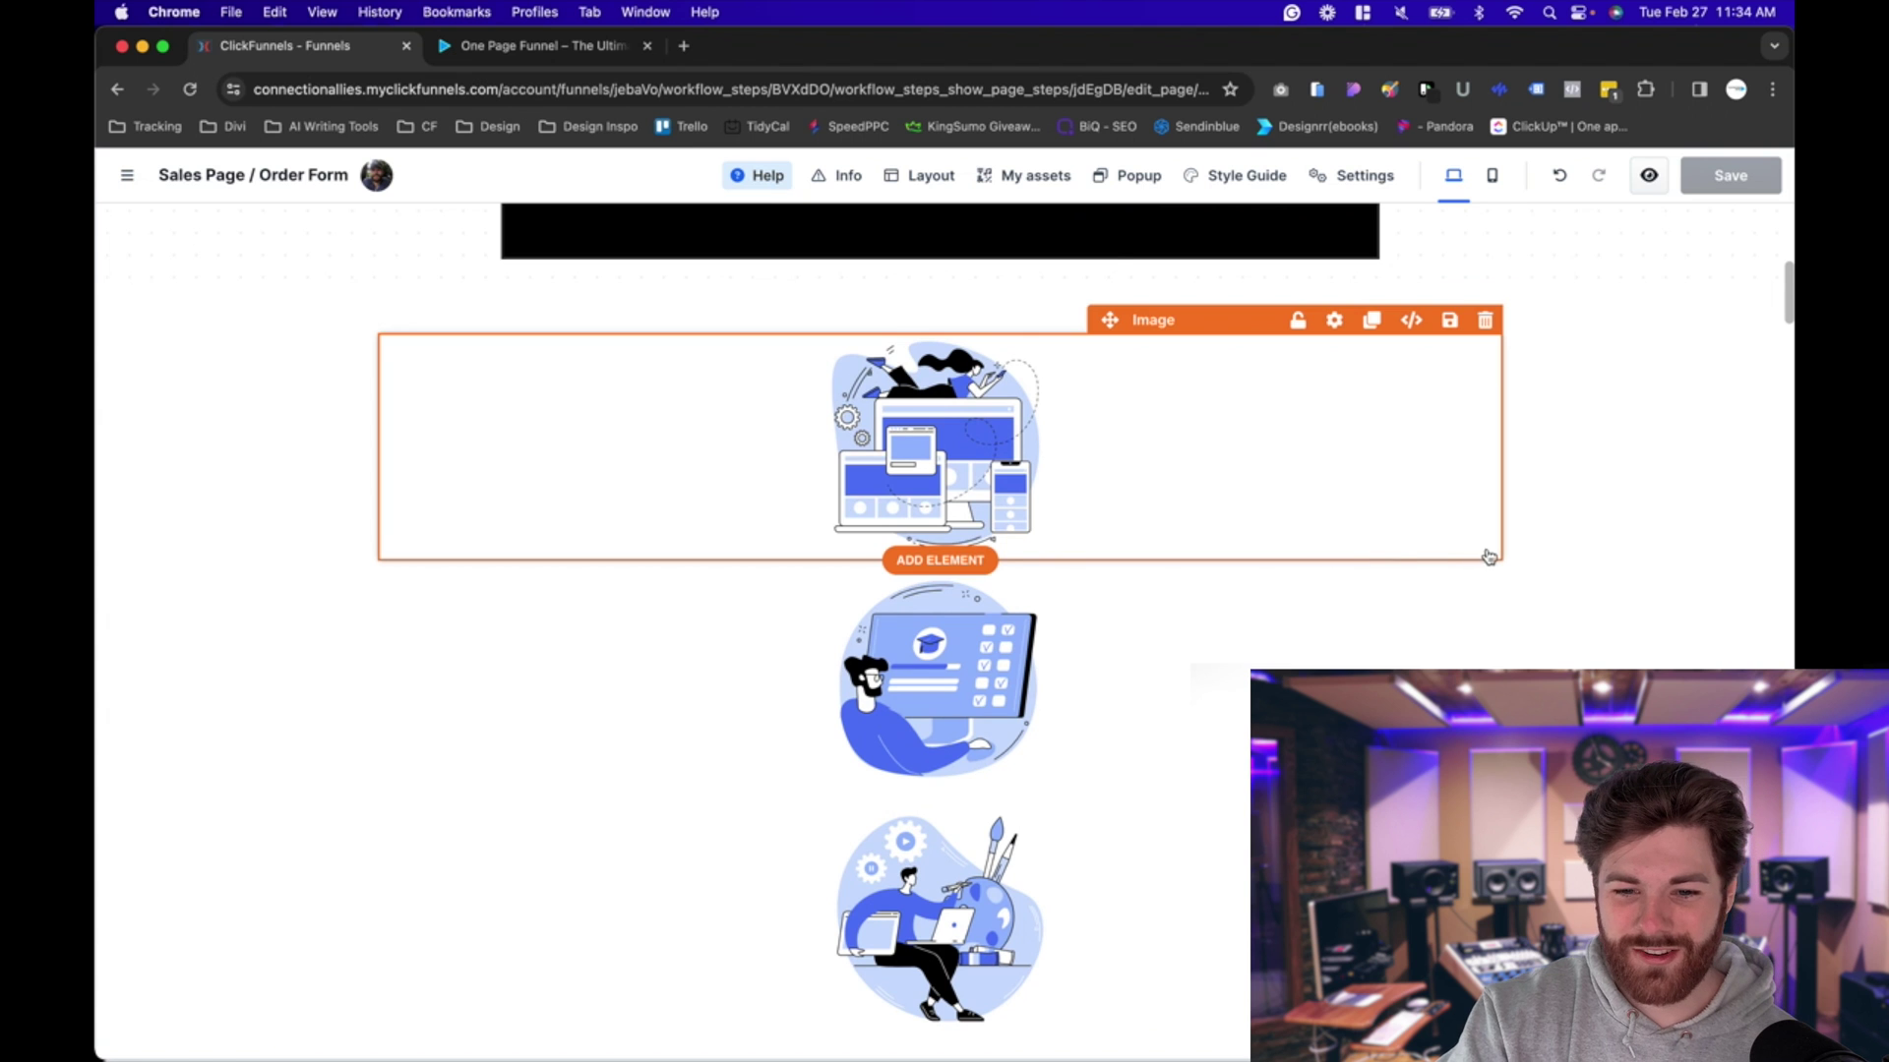
click(1496, 616)
click(1266, 426)
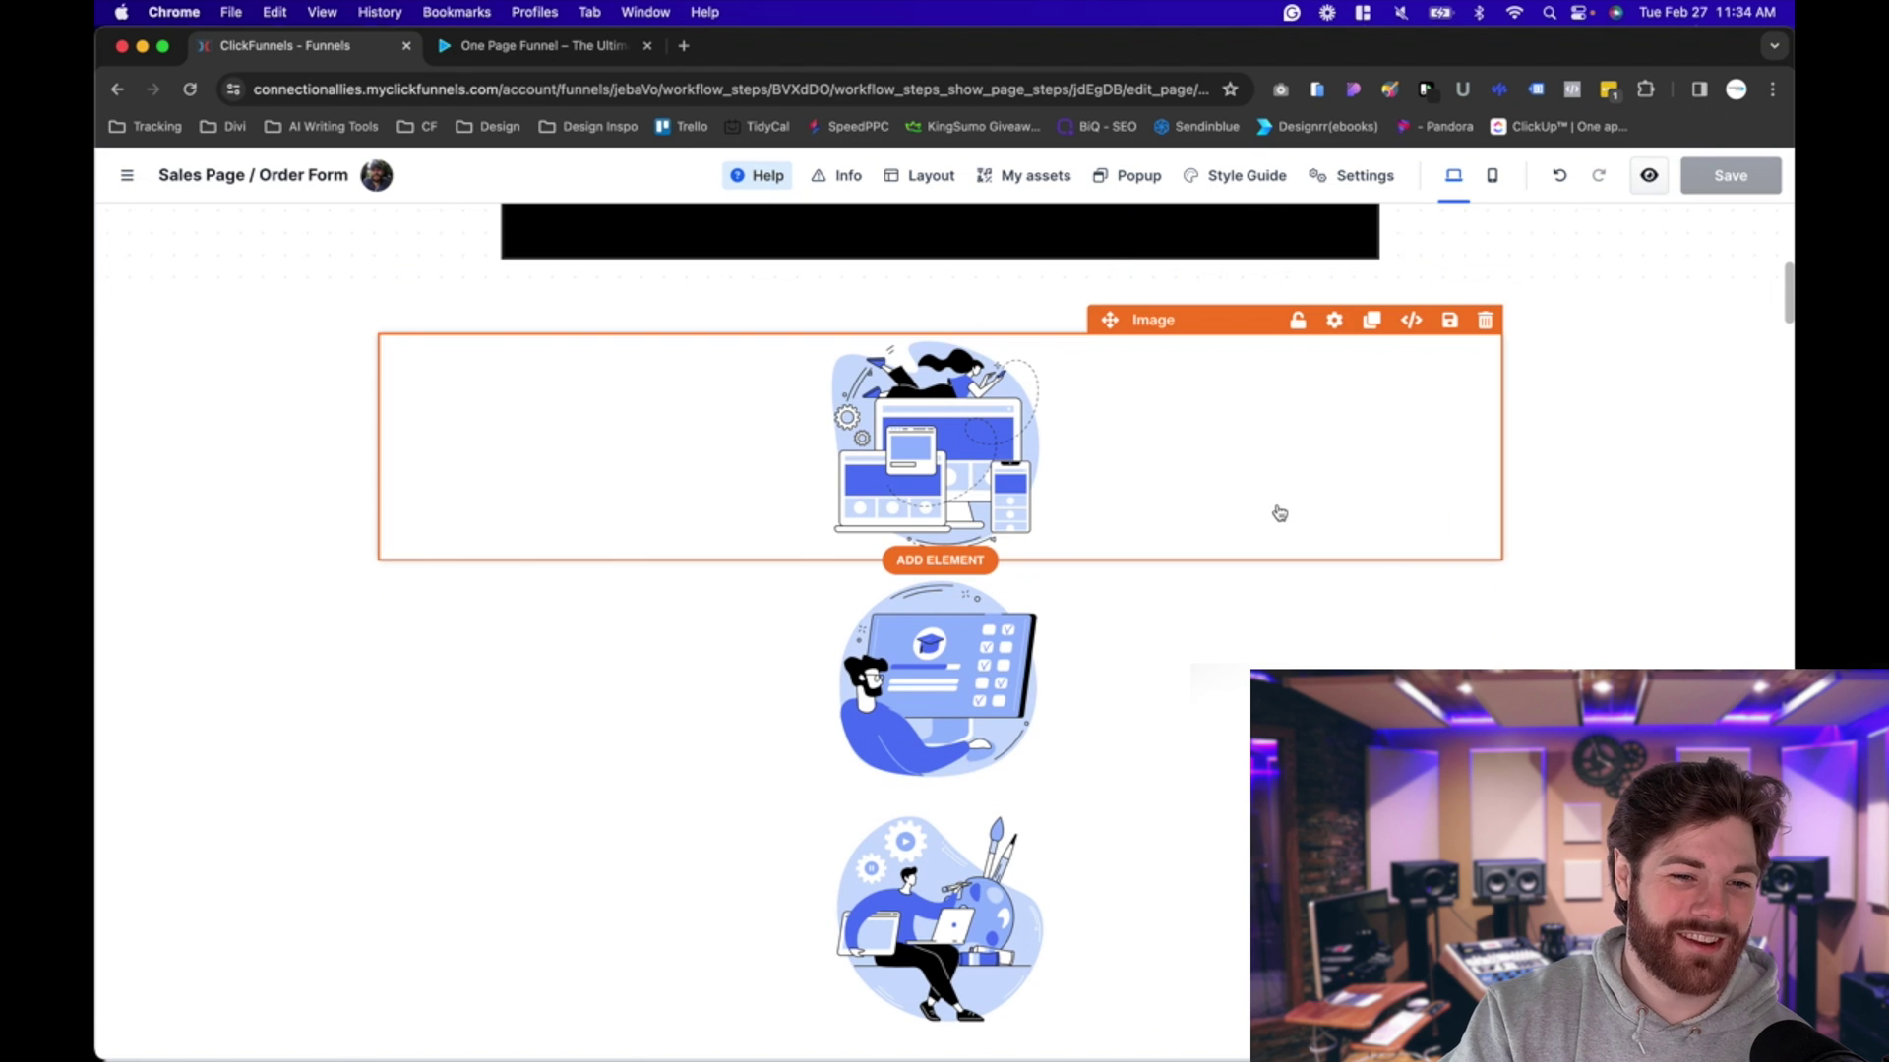
scroll(1446, 477, down, 2)
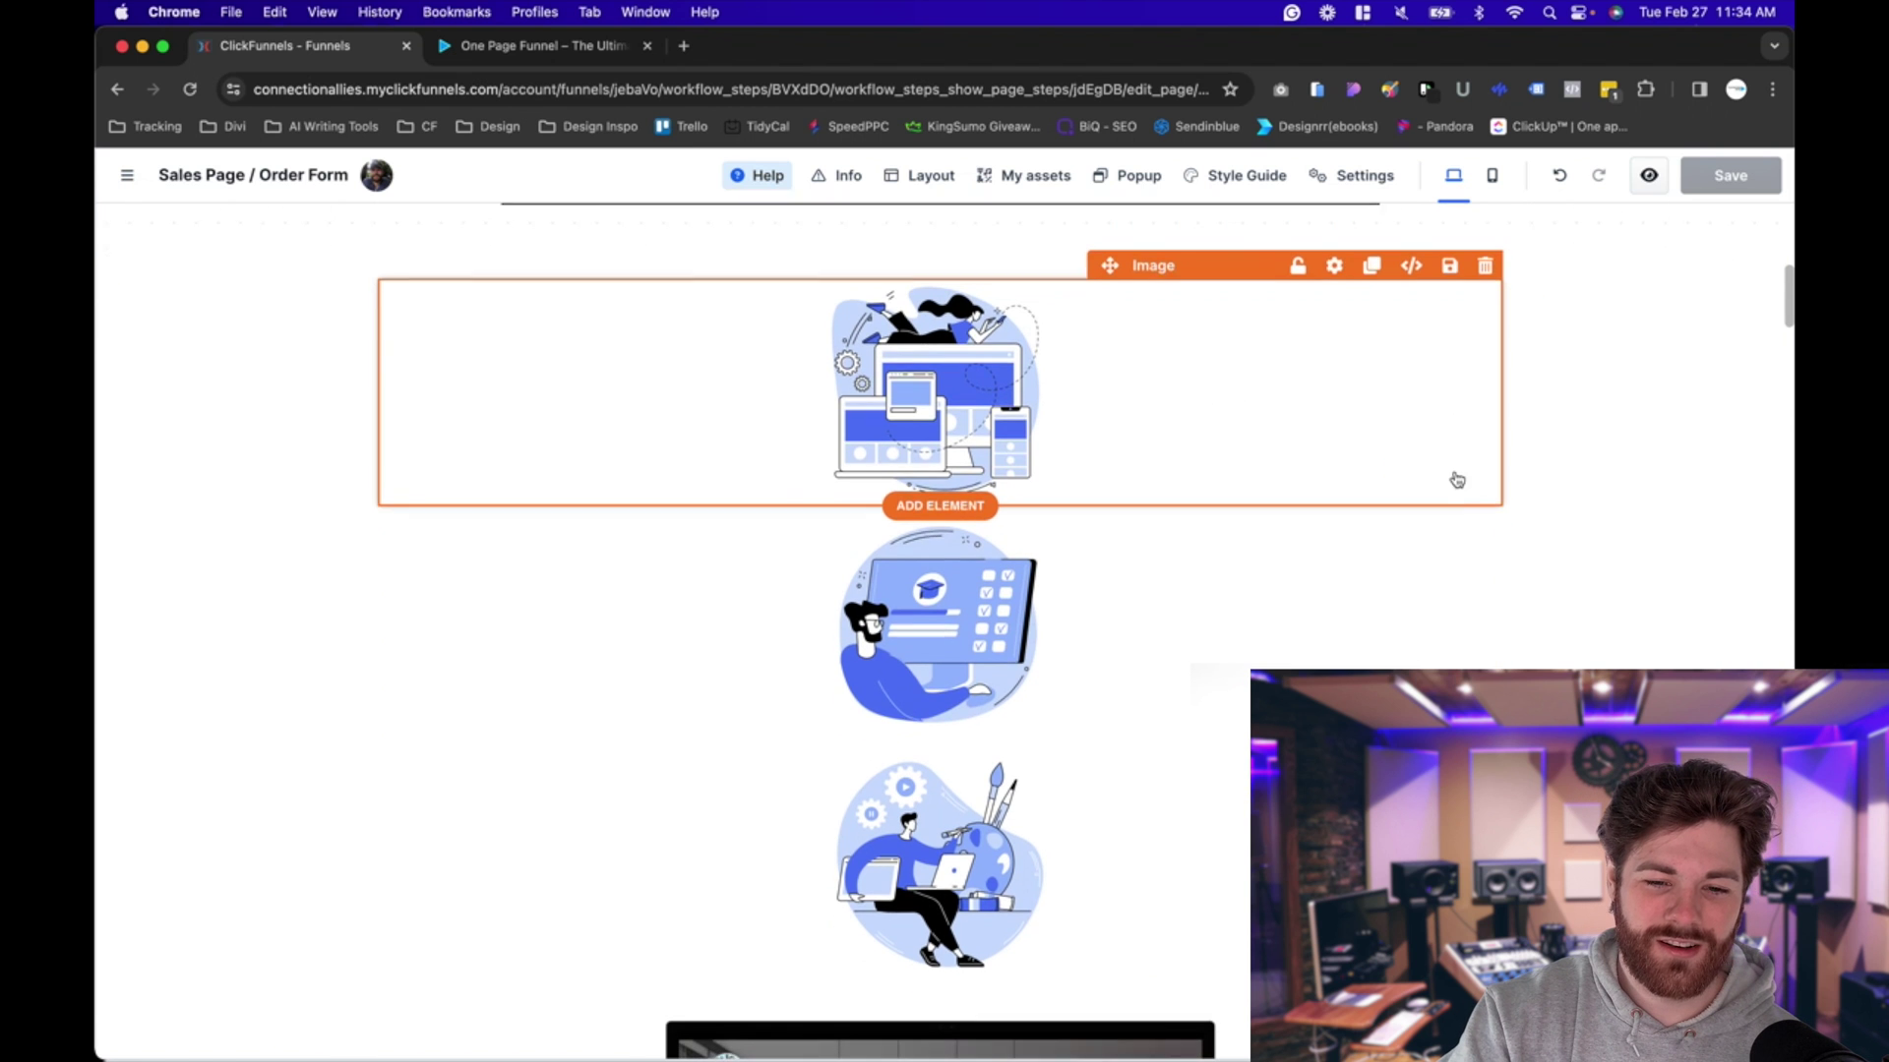
scroll(1230, 610, down, 1)
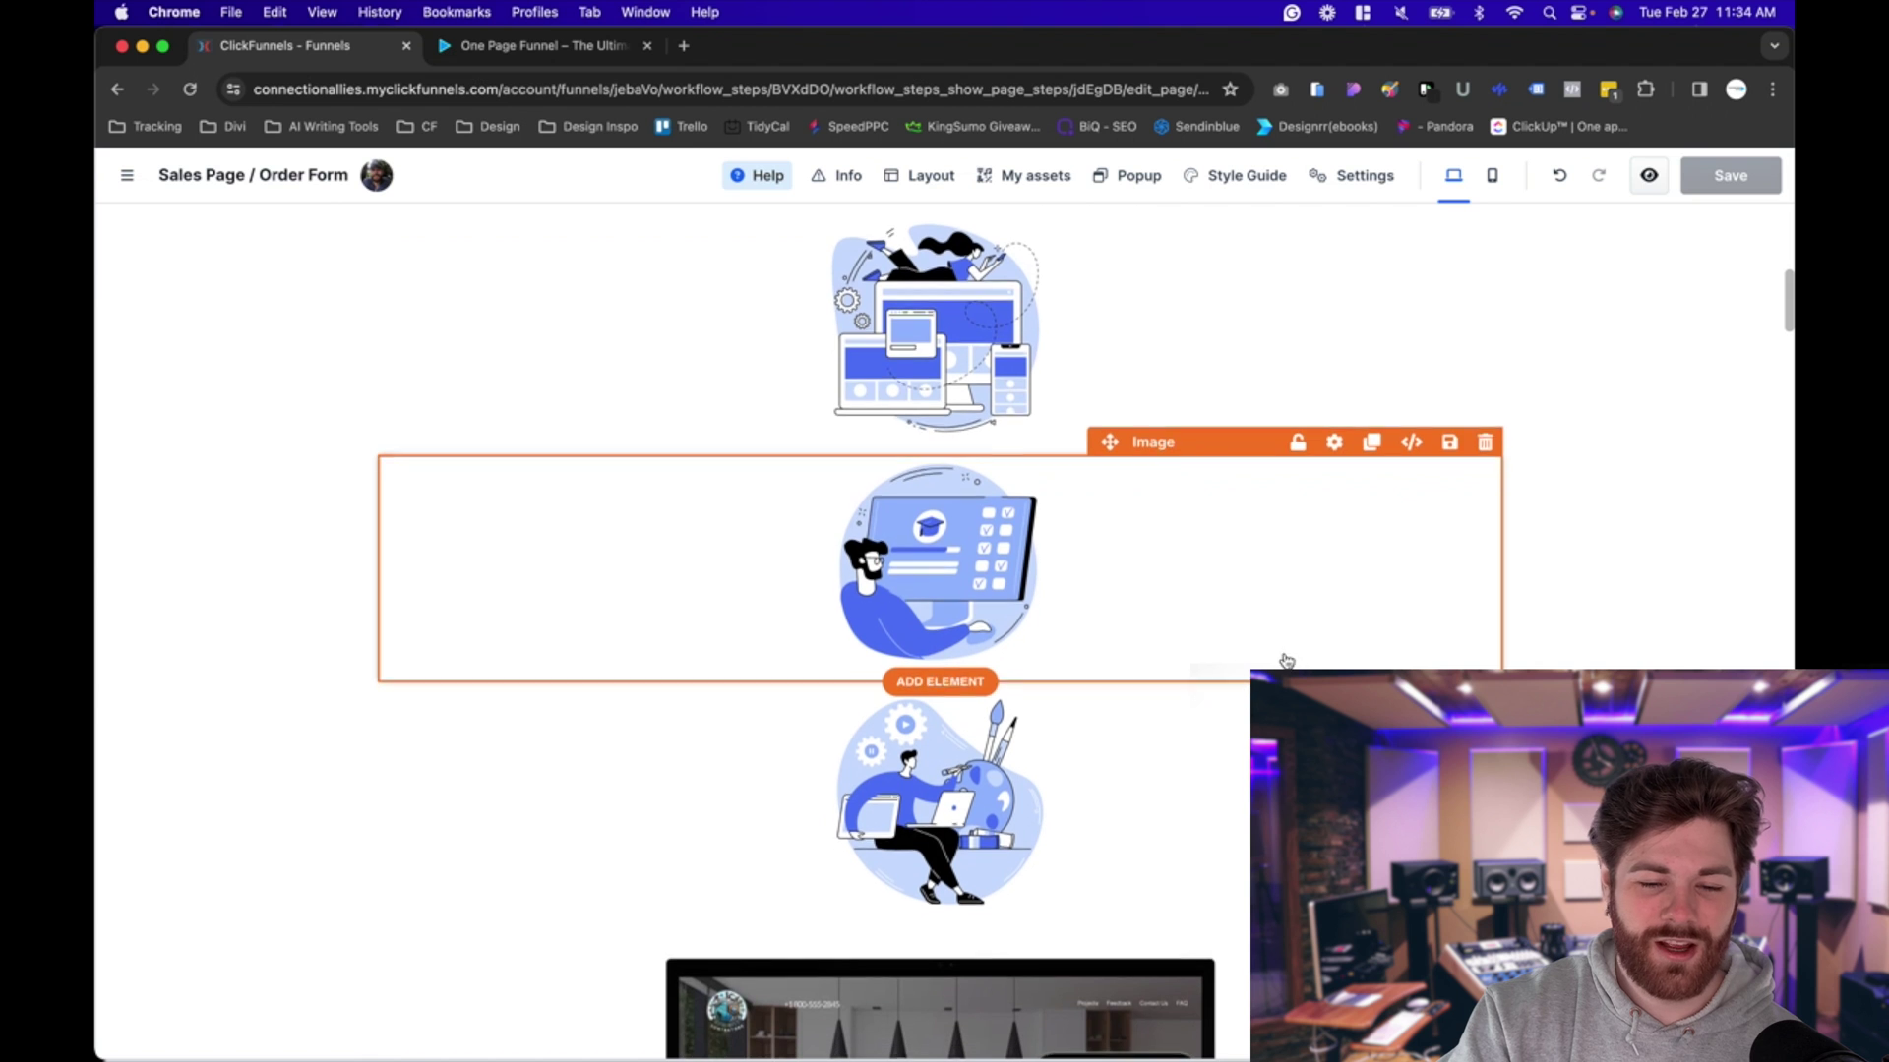
Compare with the live sales page, then scroll the editor canvas through the images and back up.
click(553, 55)
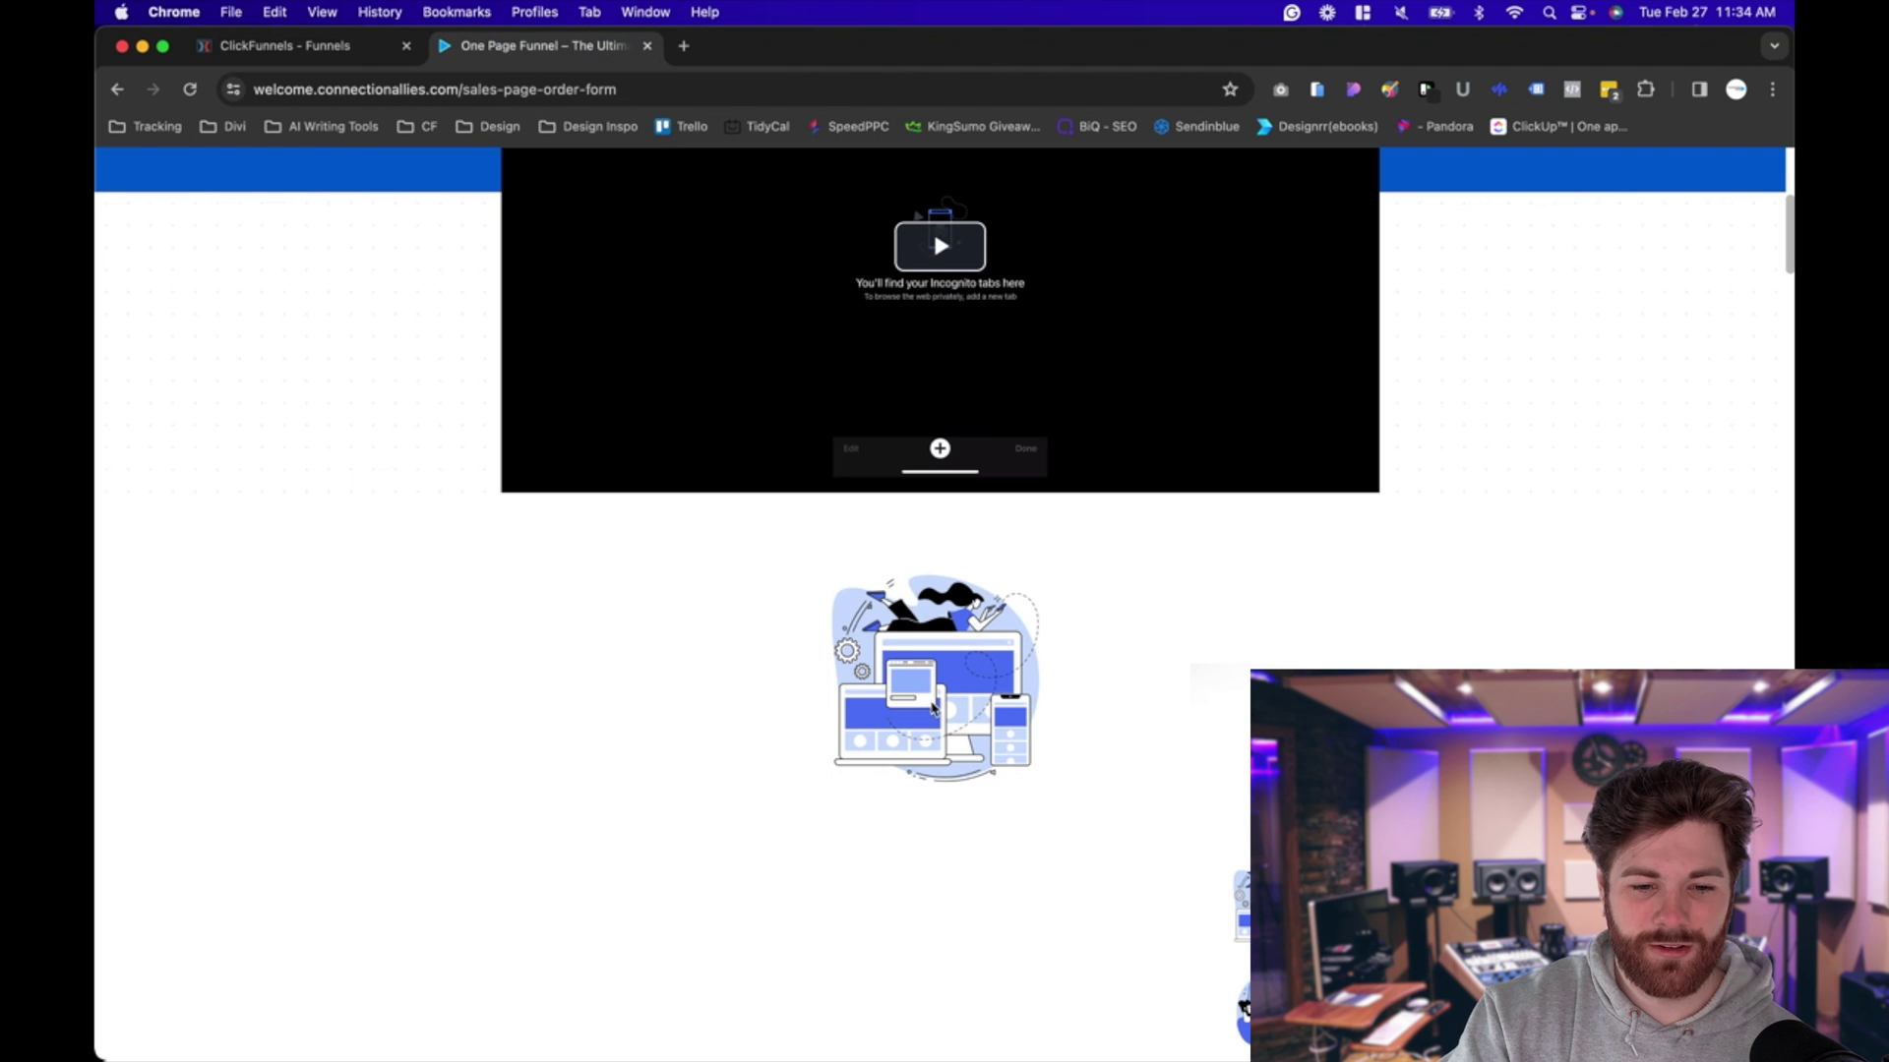
click(295, 46)
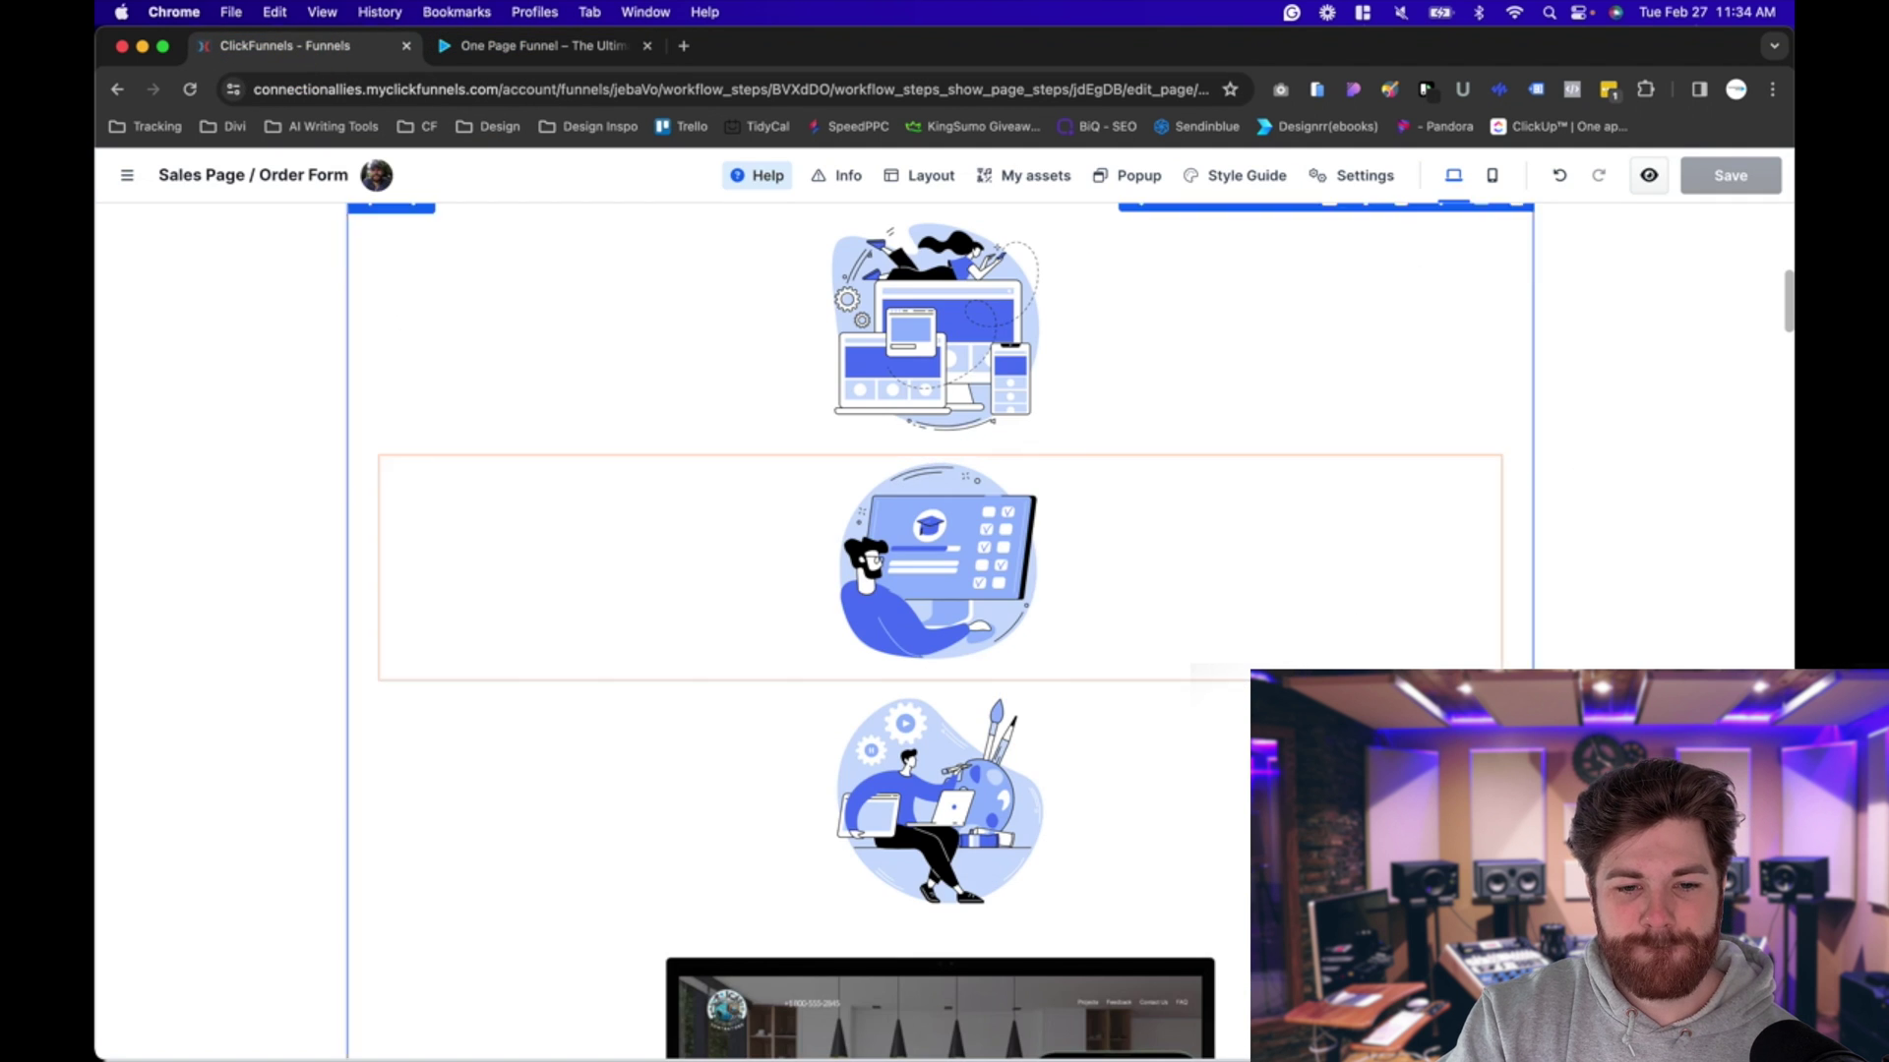
scroll(1230, 639, up, 3)
scroll(1230, 639, down, 7)
scroll(1054, 915, down, 3)
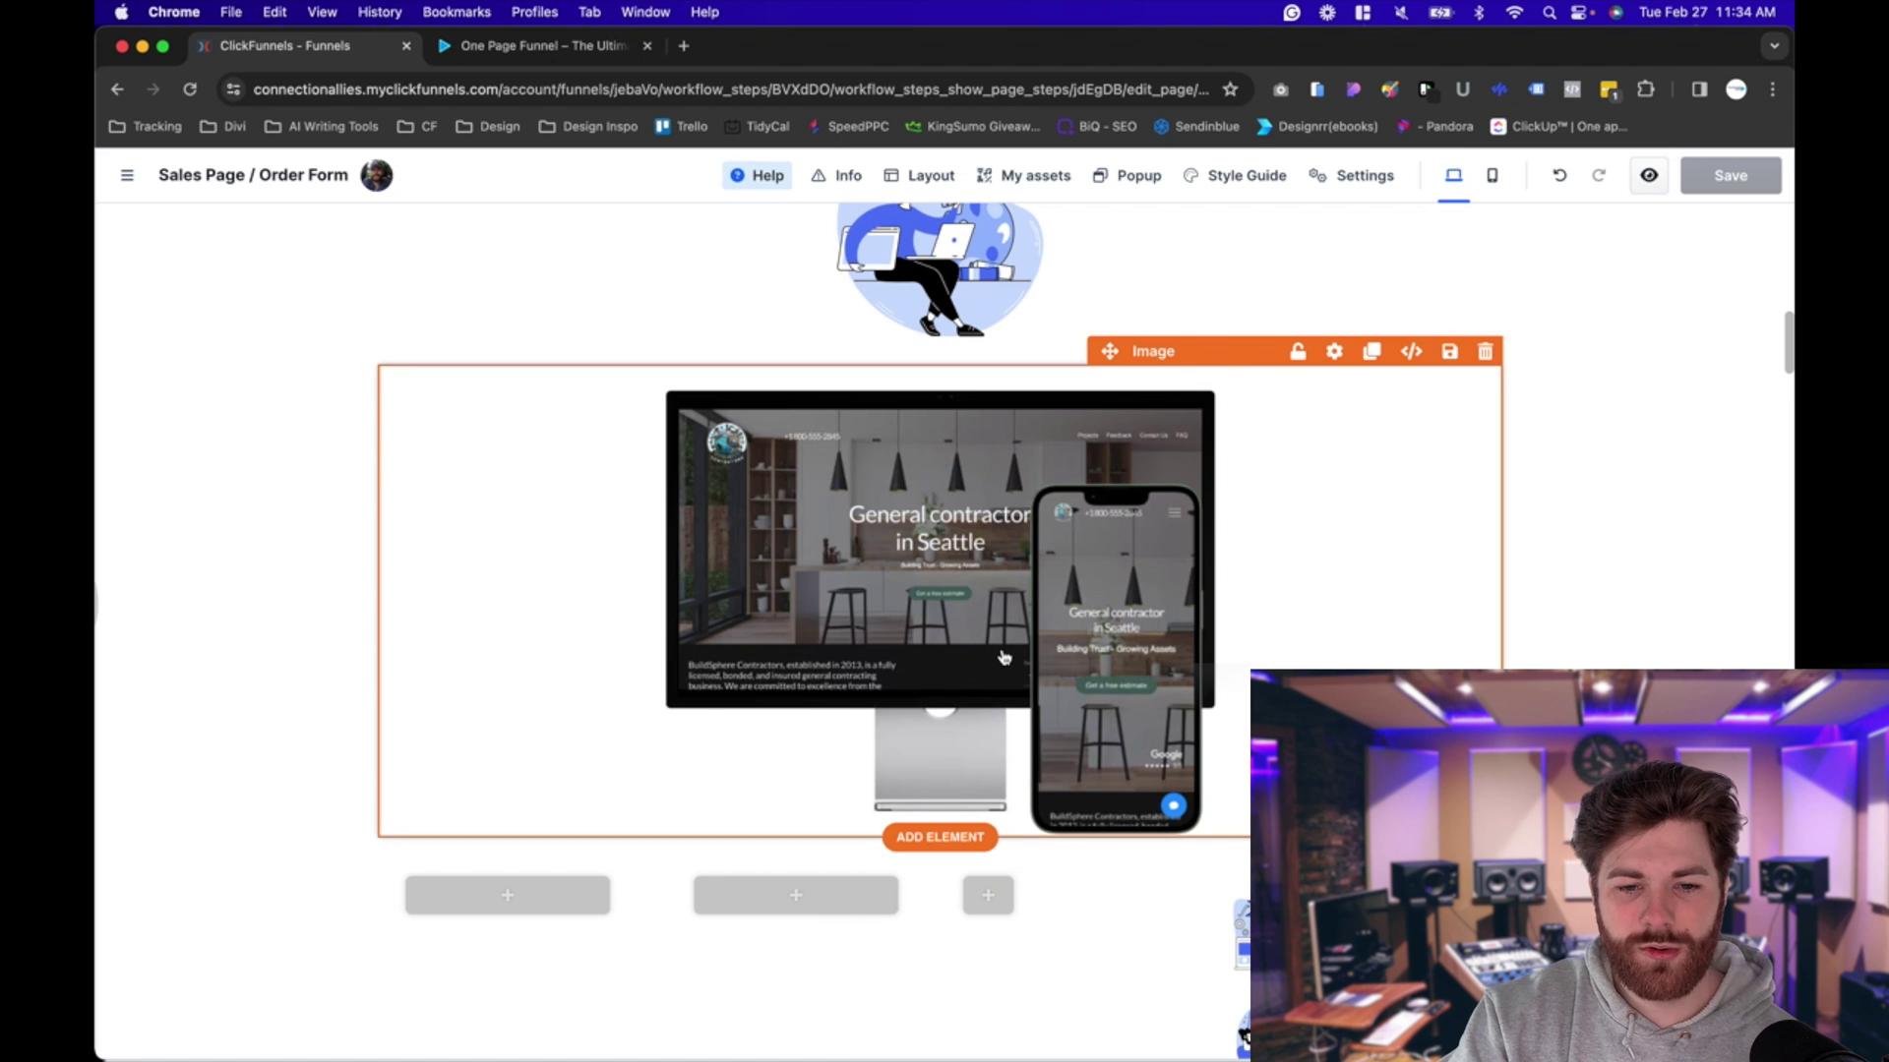
scroll(1001, 654, up, 2)
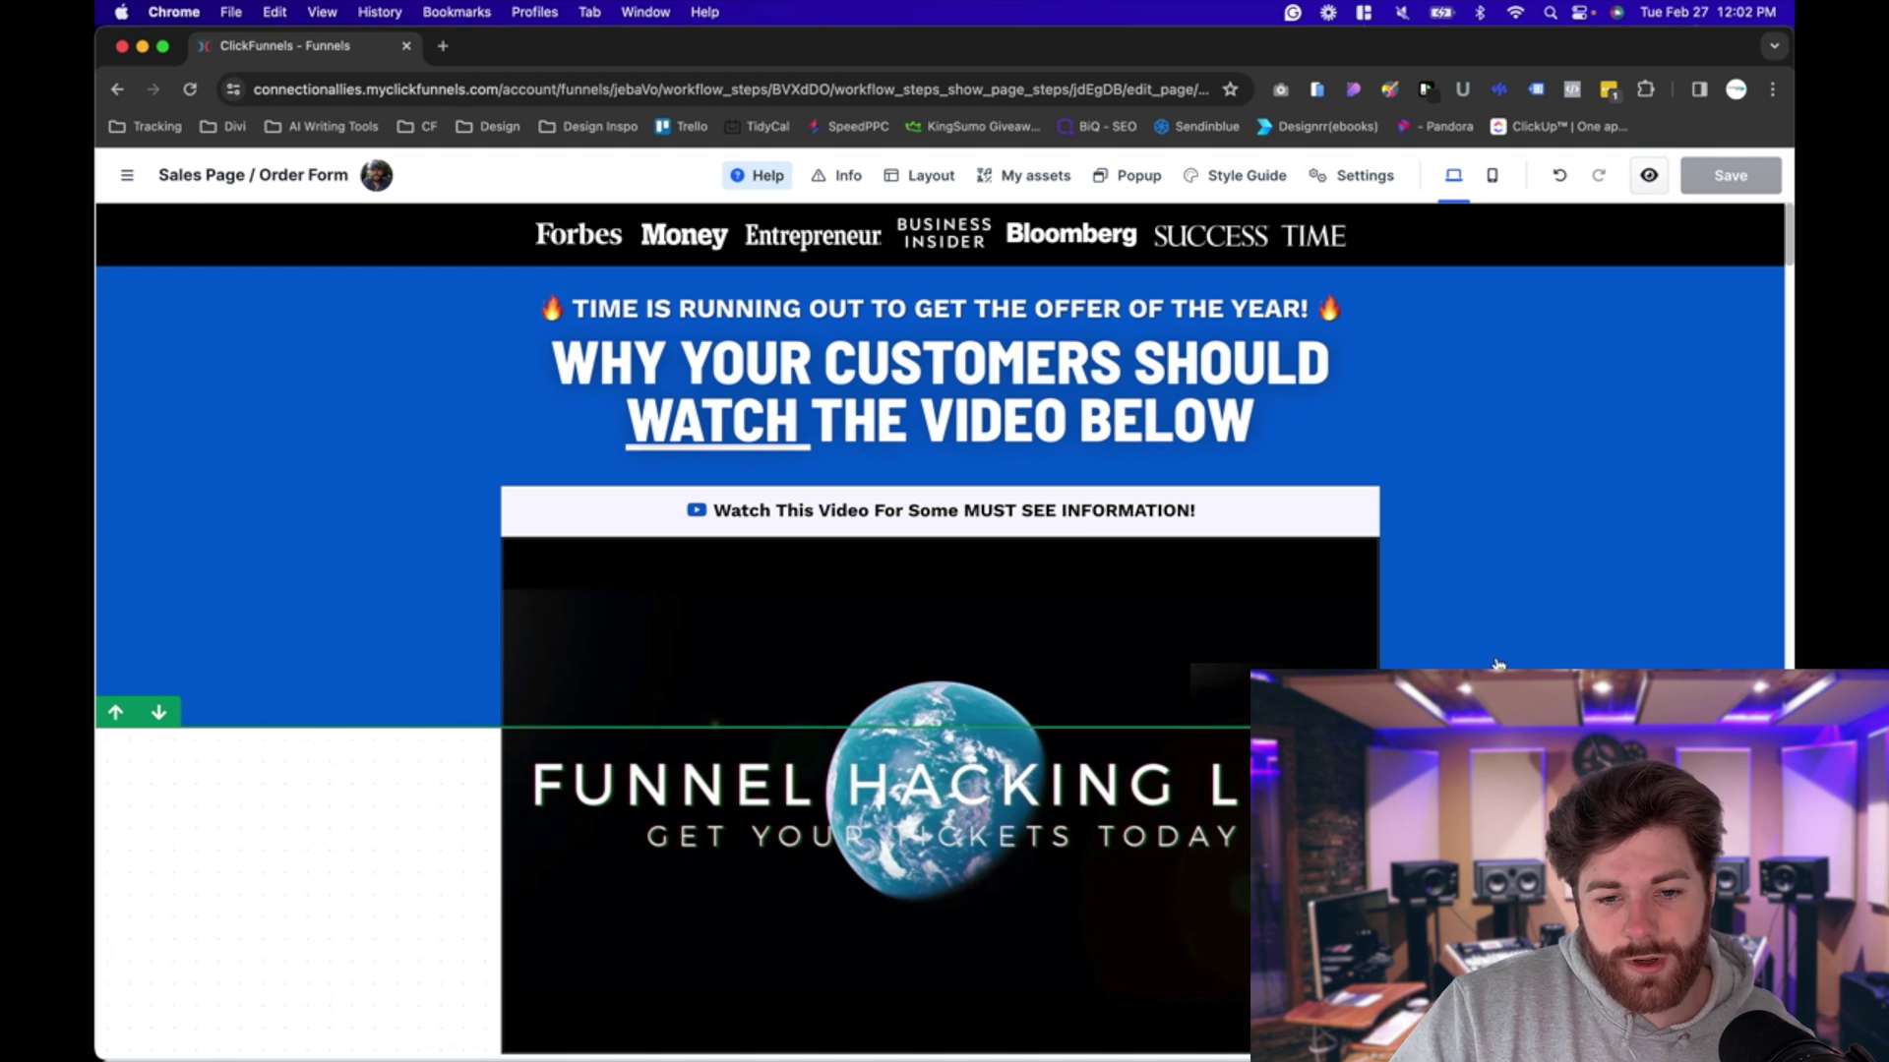
Preview the sales page and scroll down to the intro section with the round portrait.
click(1637, 179)
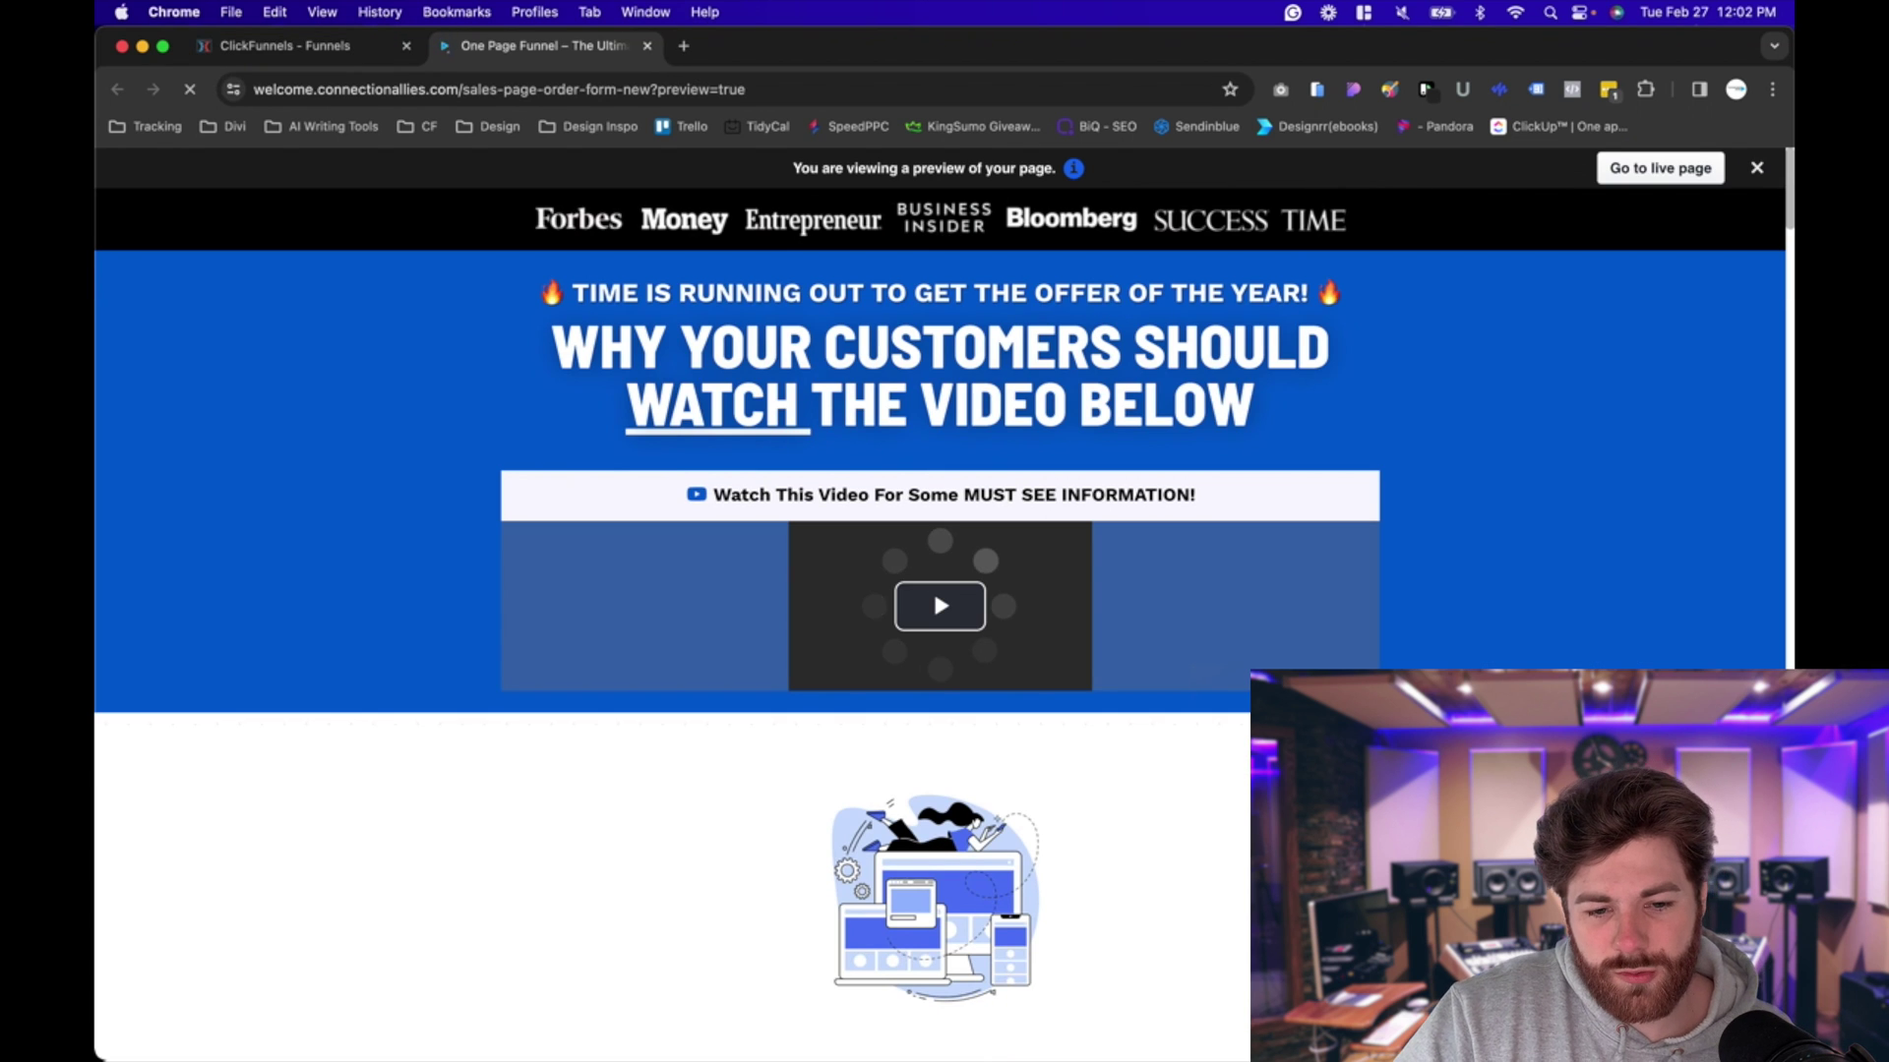
scroll(933, 588, down, 6)
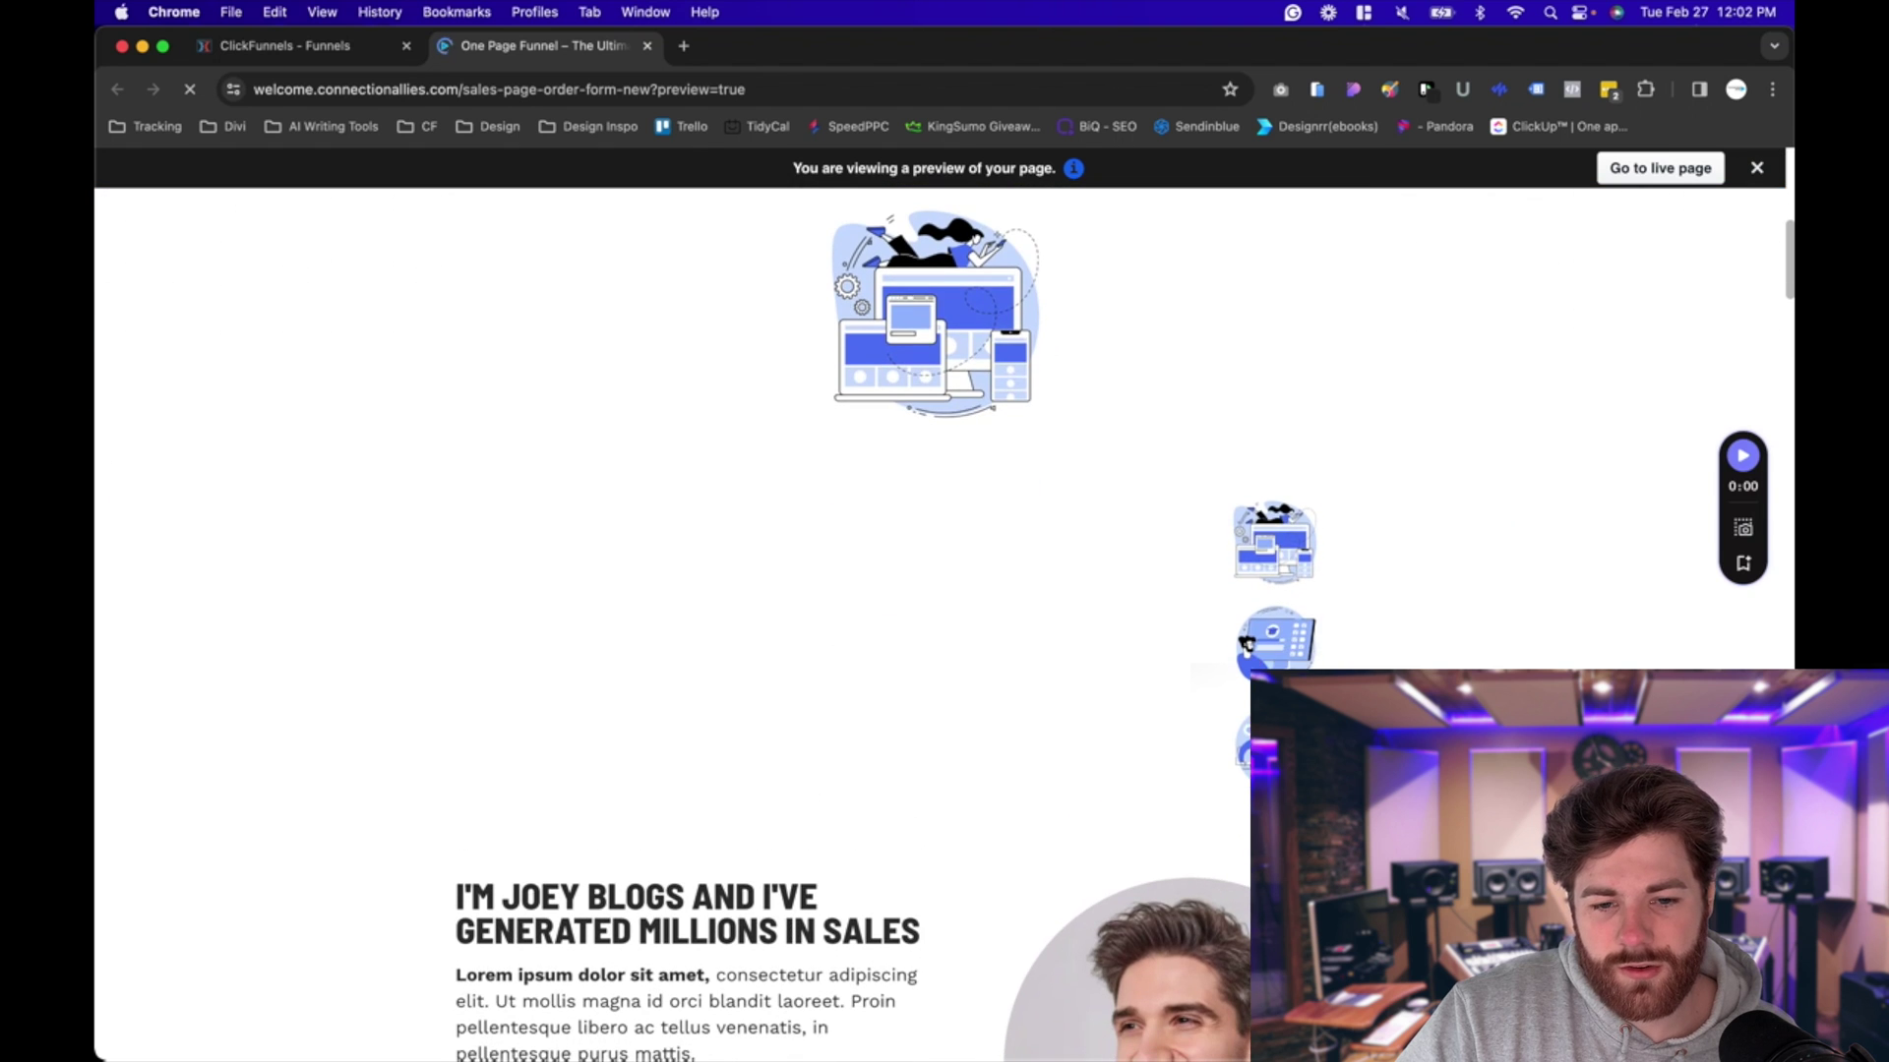
scroll(689, 591, down, 5)
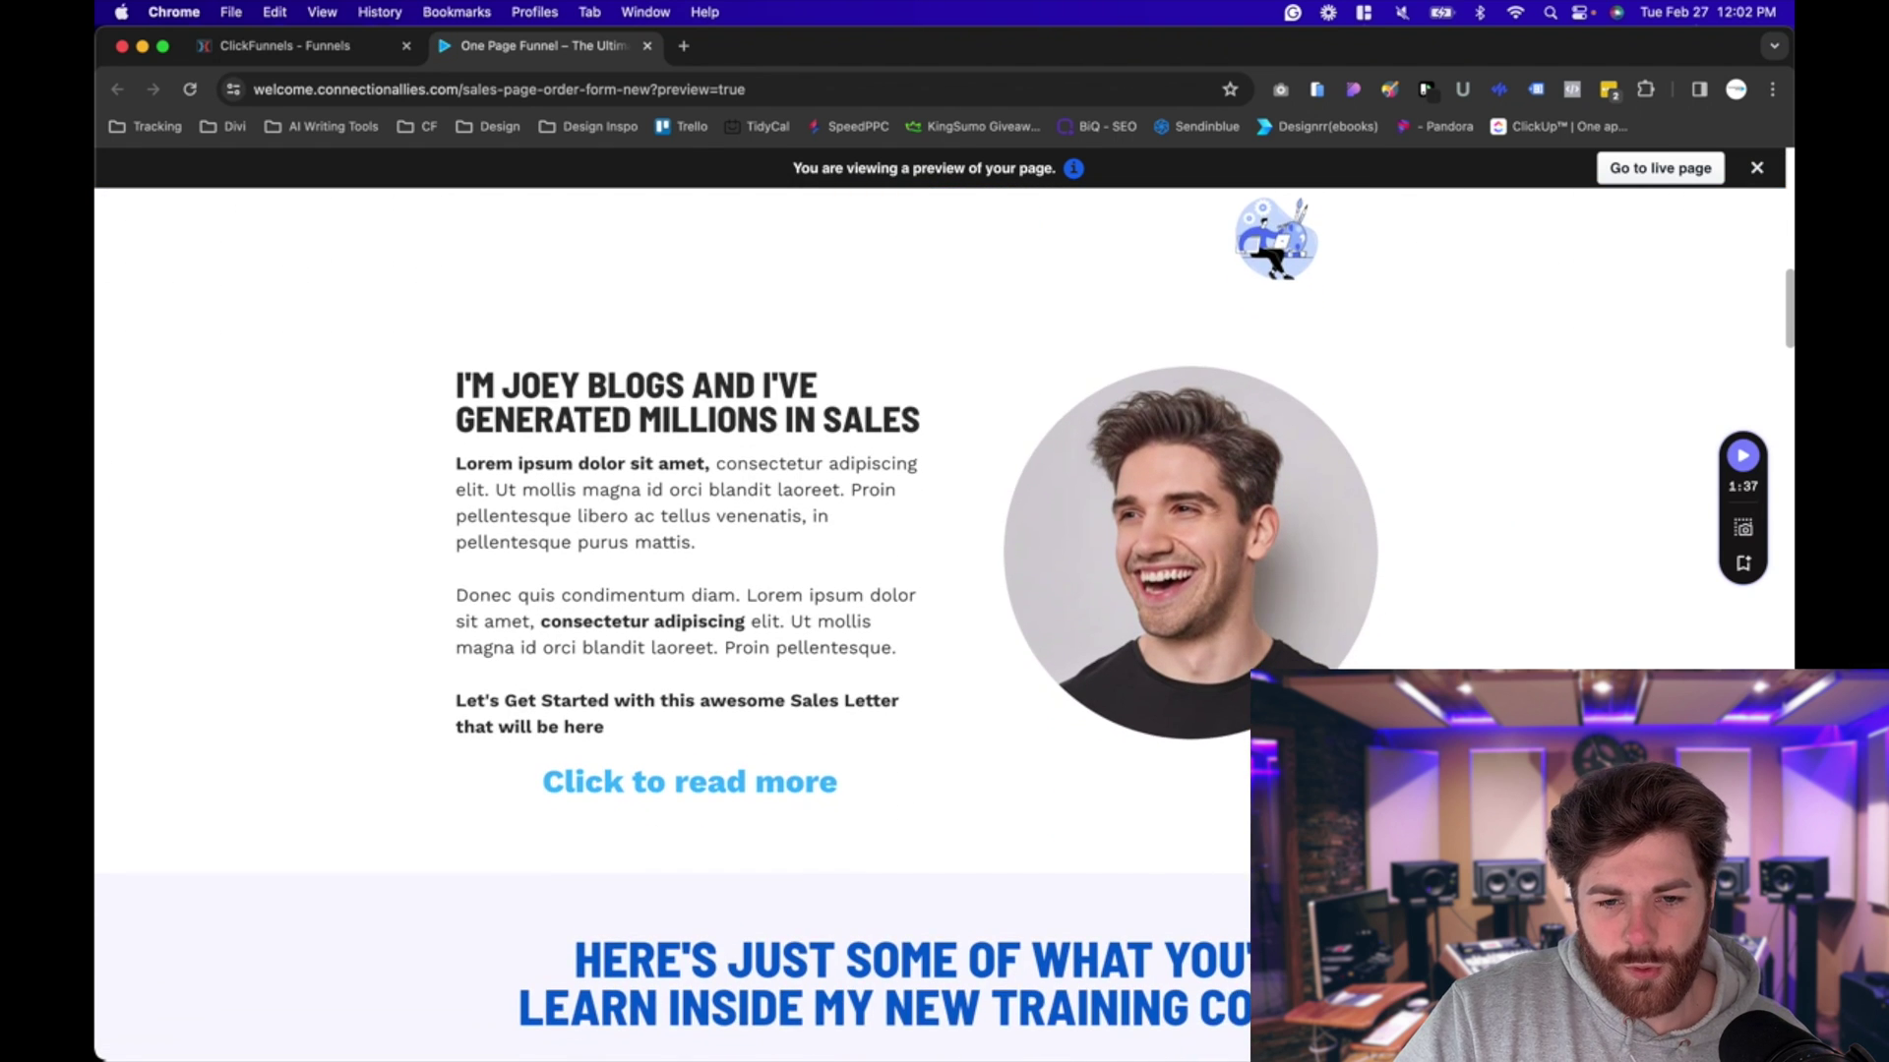
scroll(965, 293, down, 1)
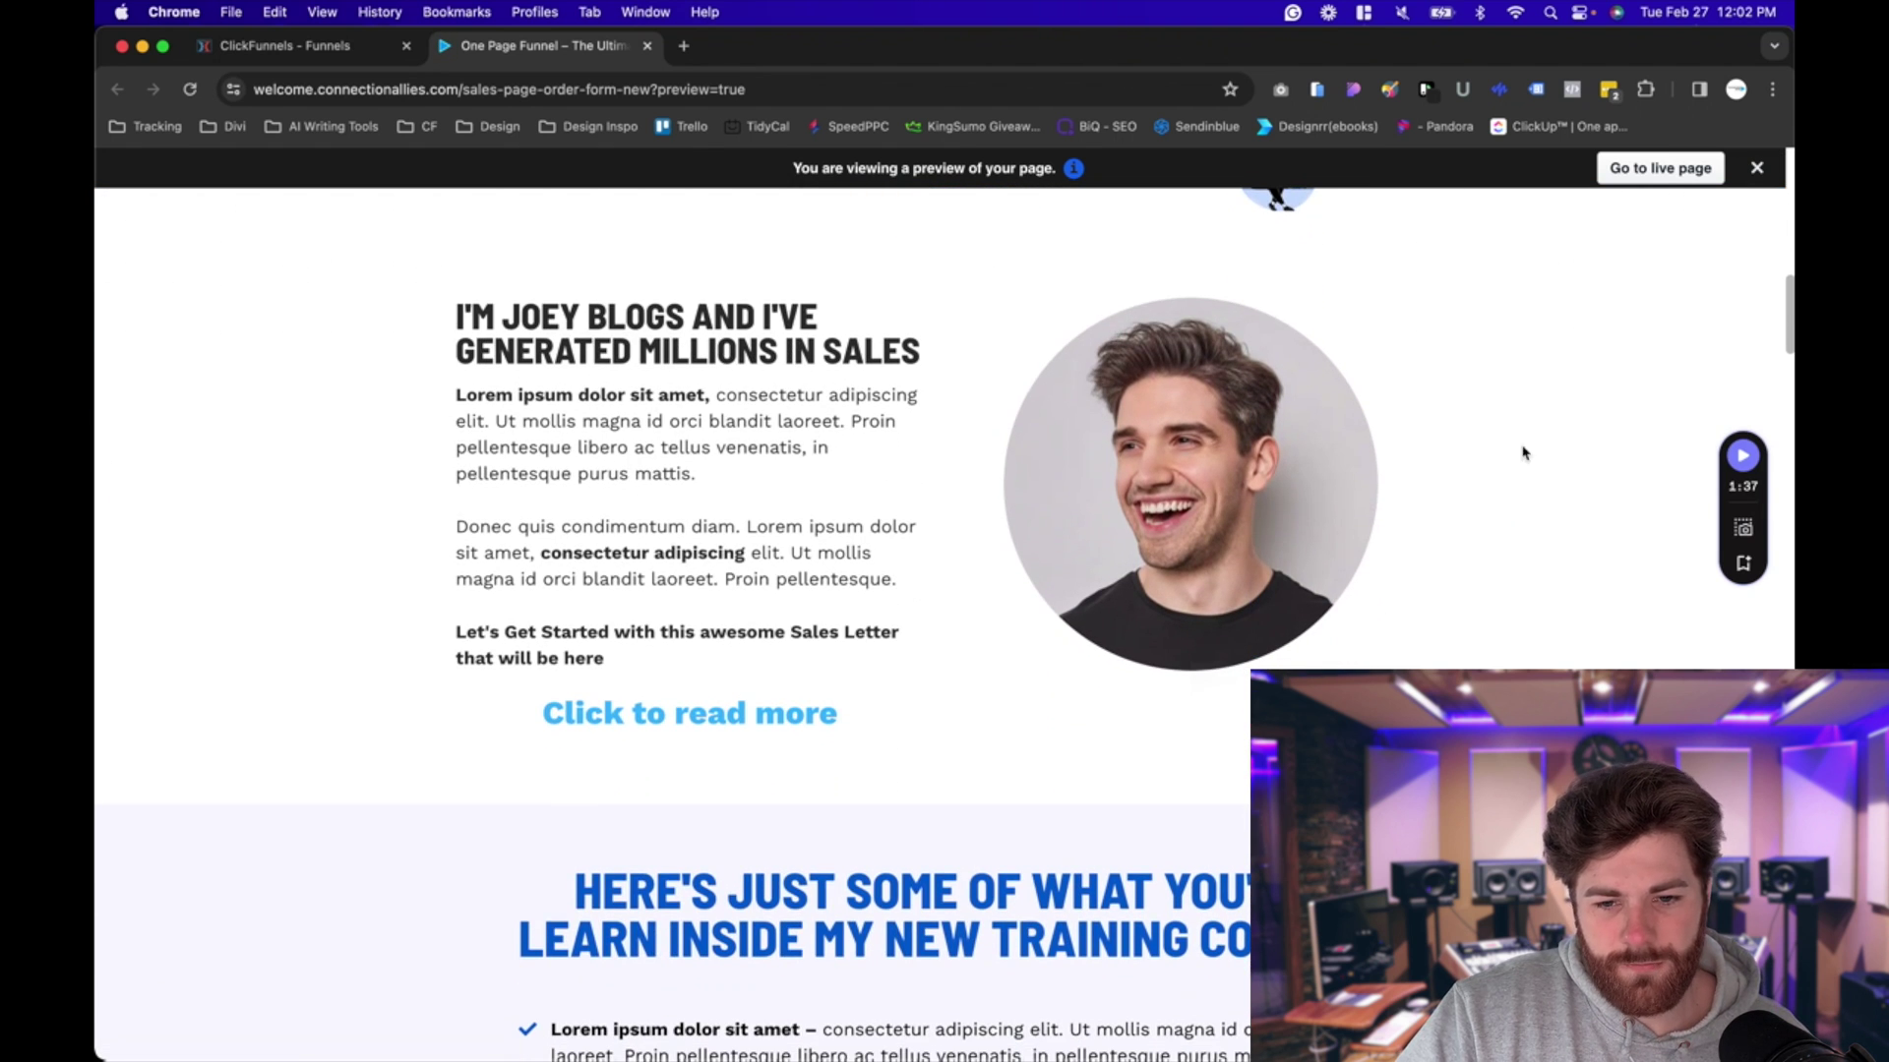
Turn off the preview's floating video control bar.
mouse_move(1743, 472)
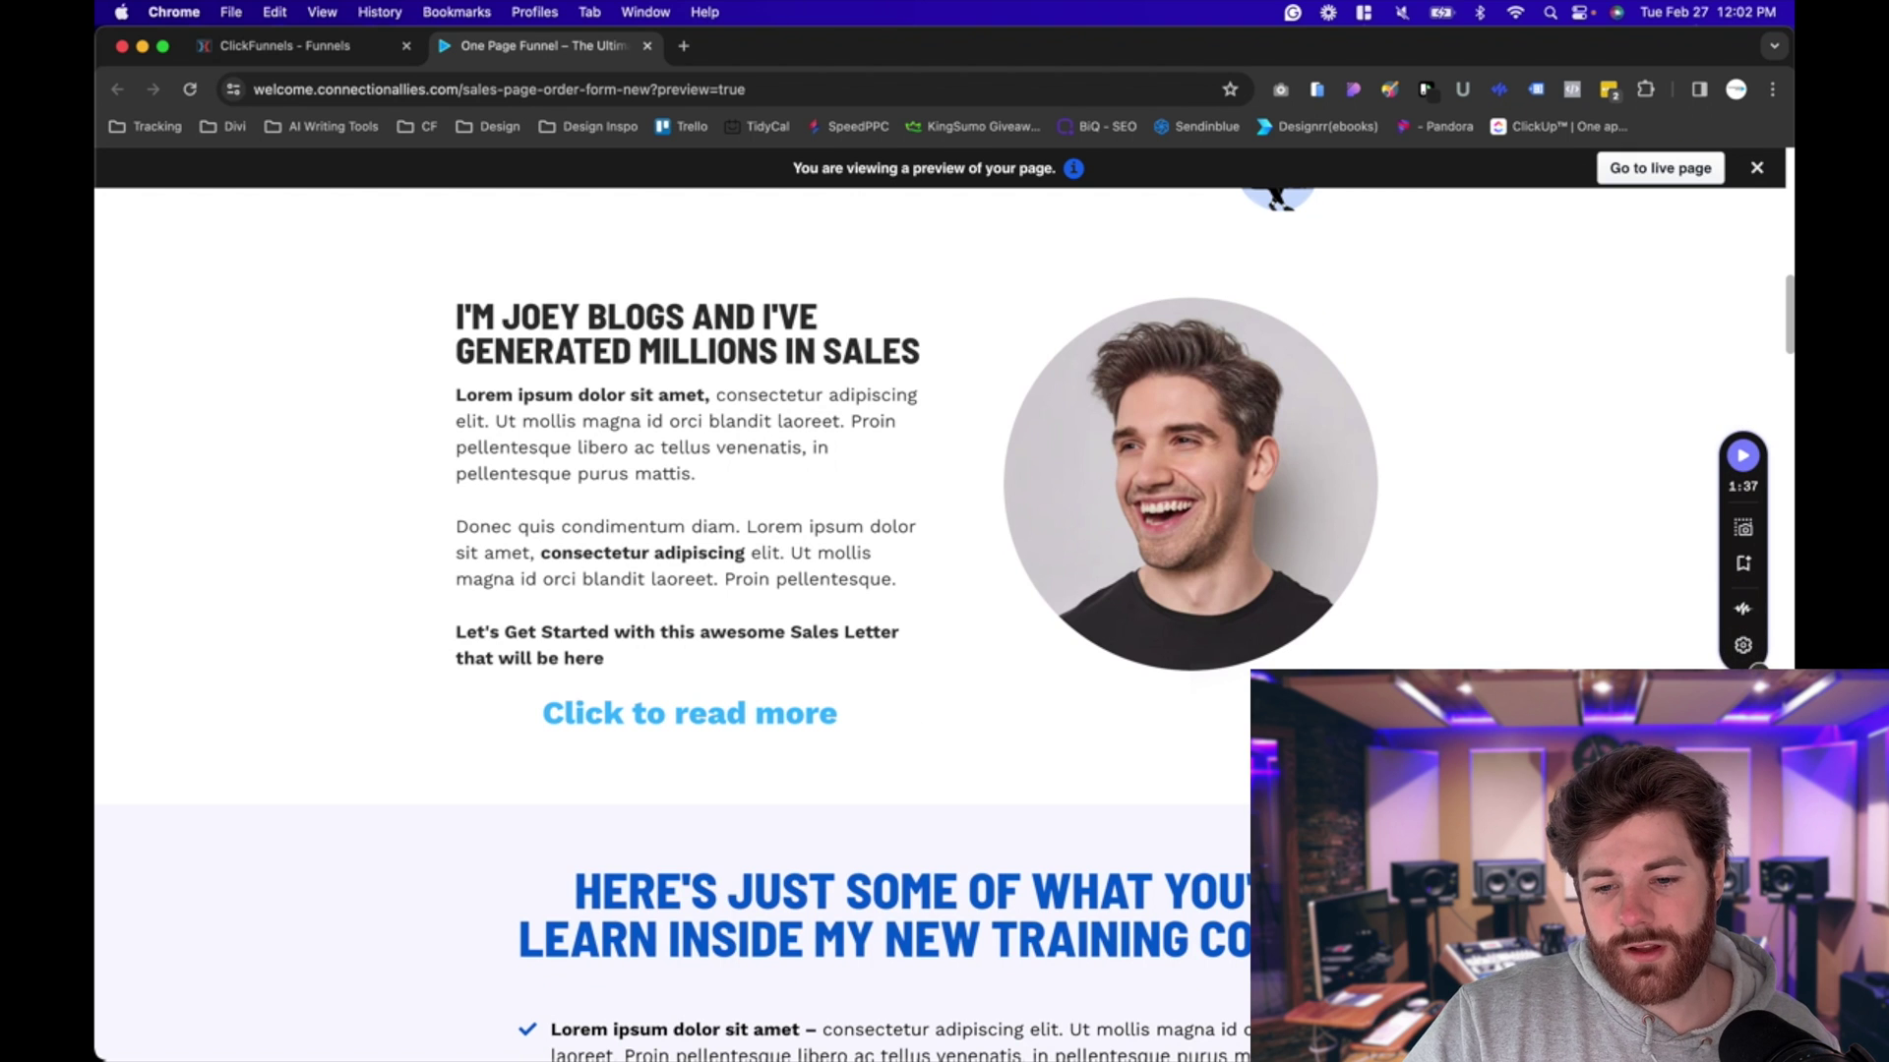
click(1758, 671)
click(972, 673)
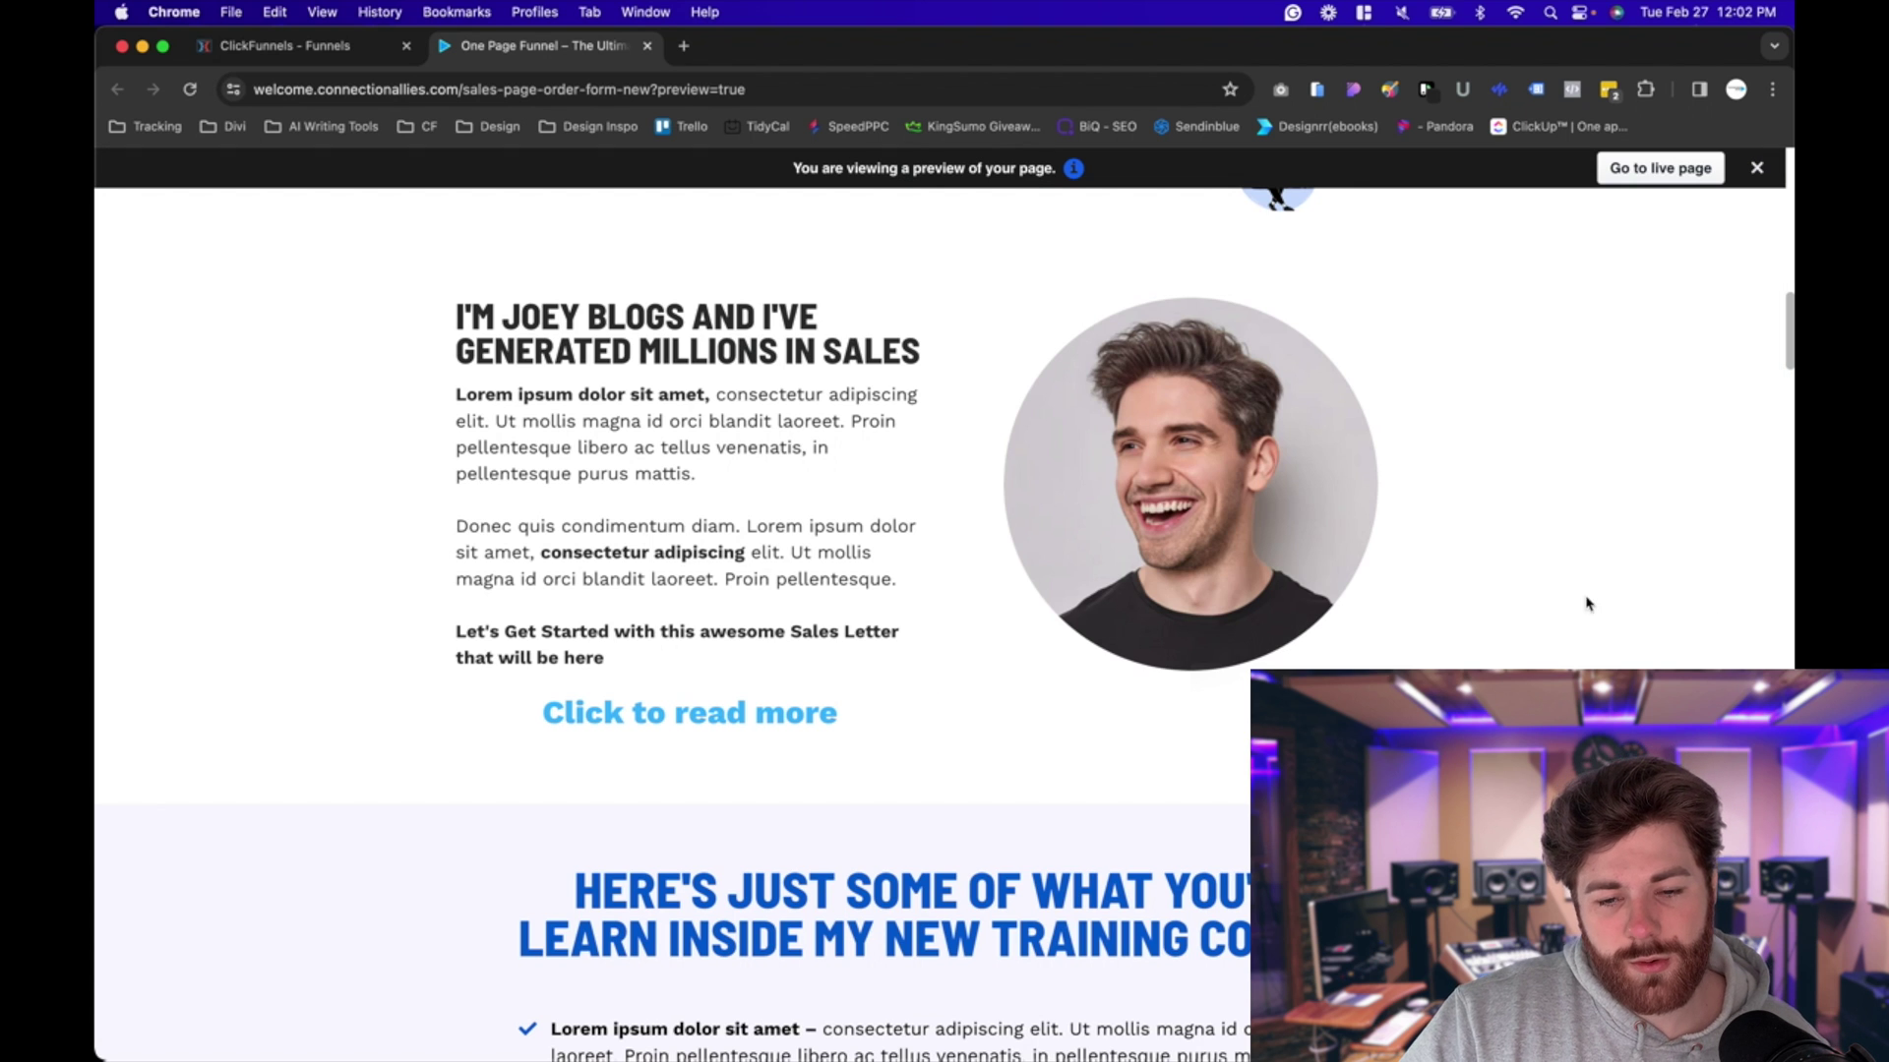
Bring up the page's context menu over the intro section to inspect it.
right_click(1546, 388)
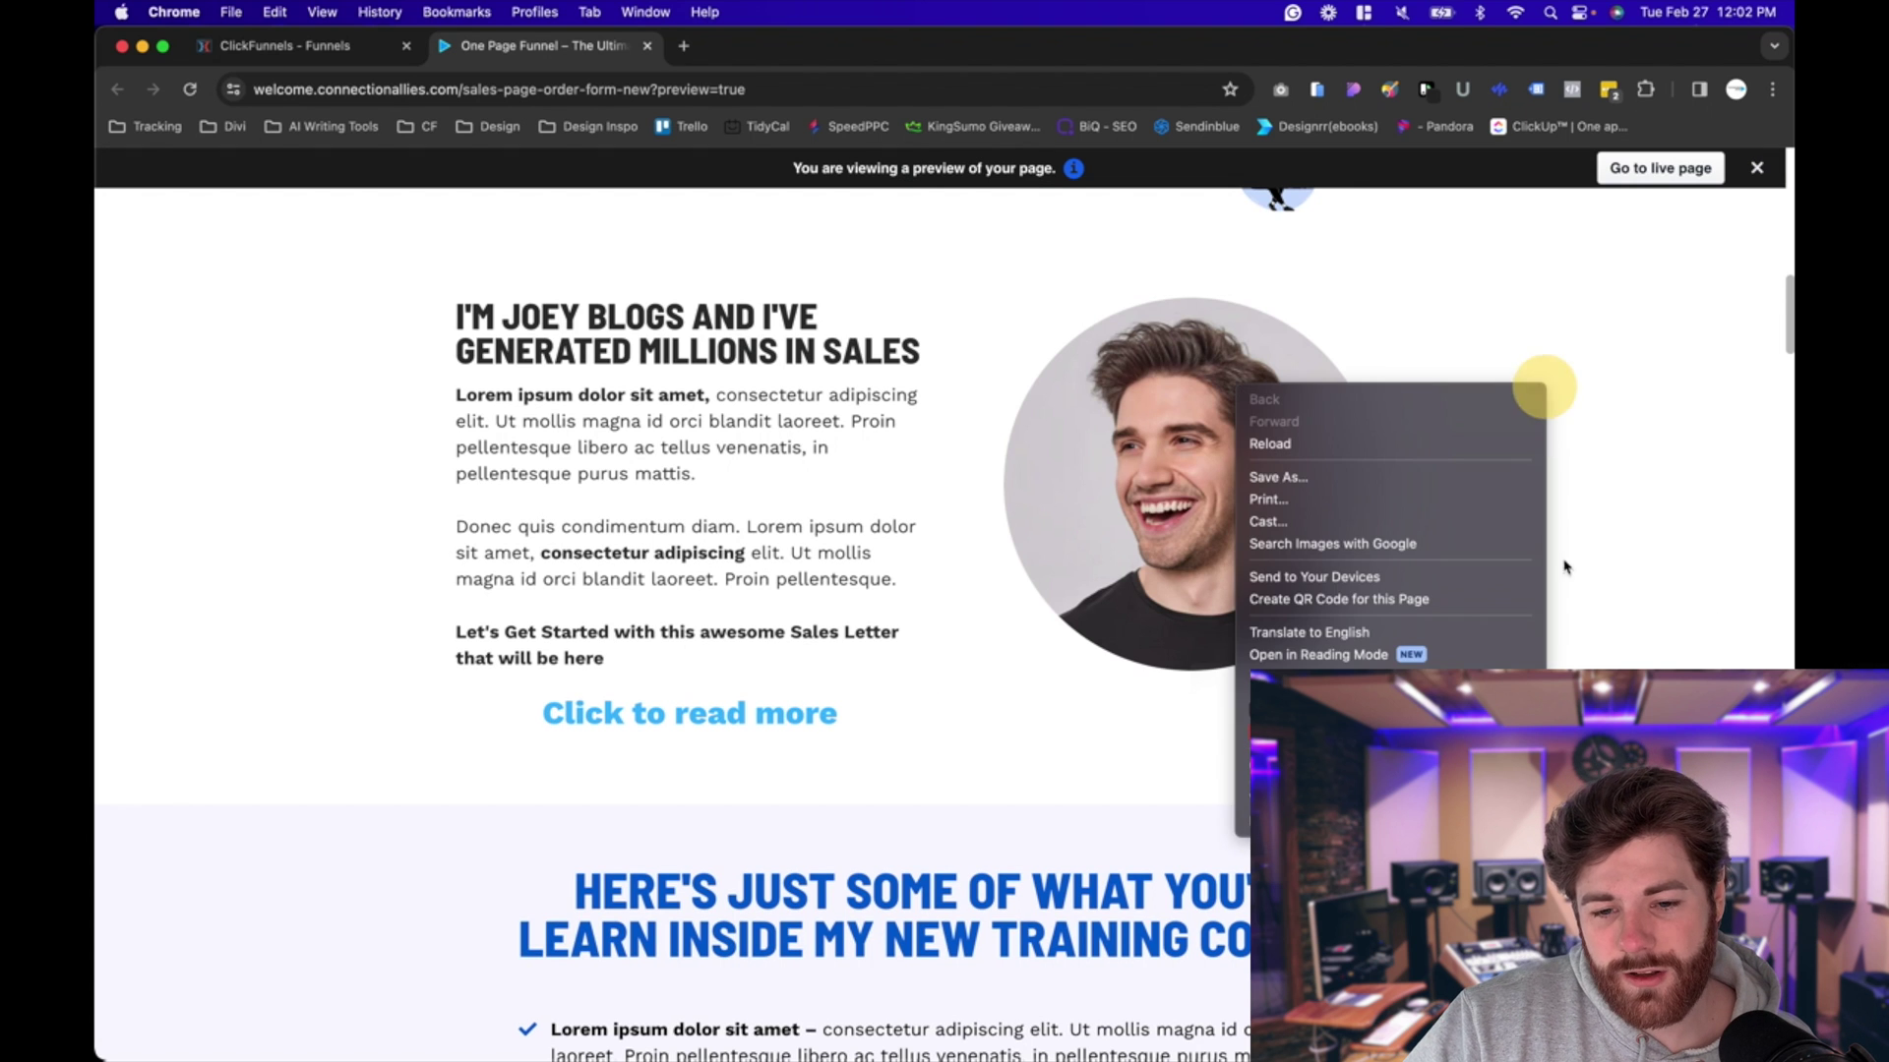
click(1630, 565)
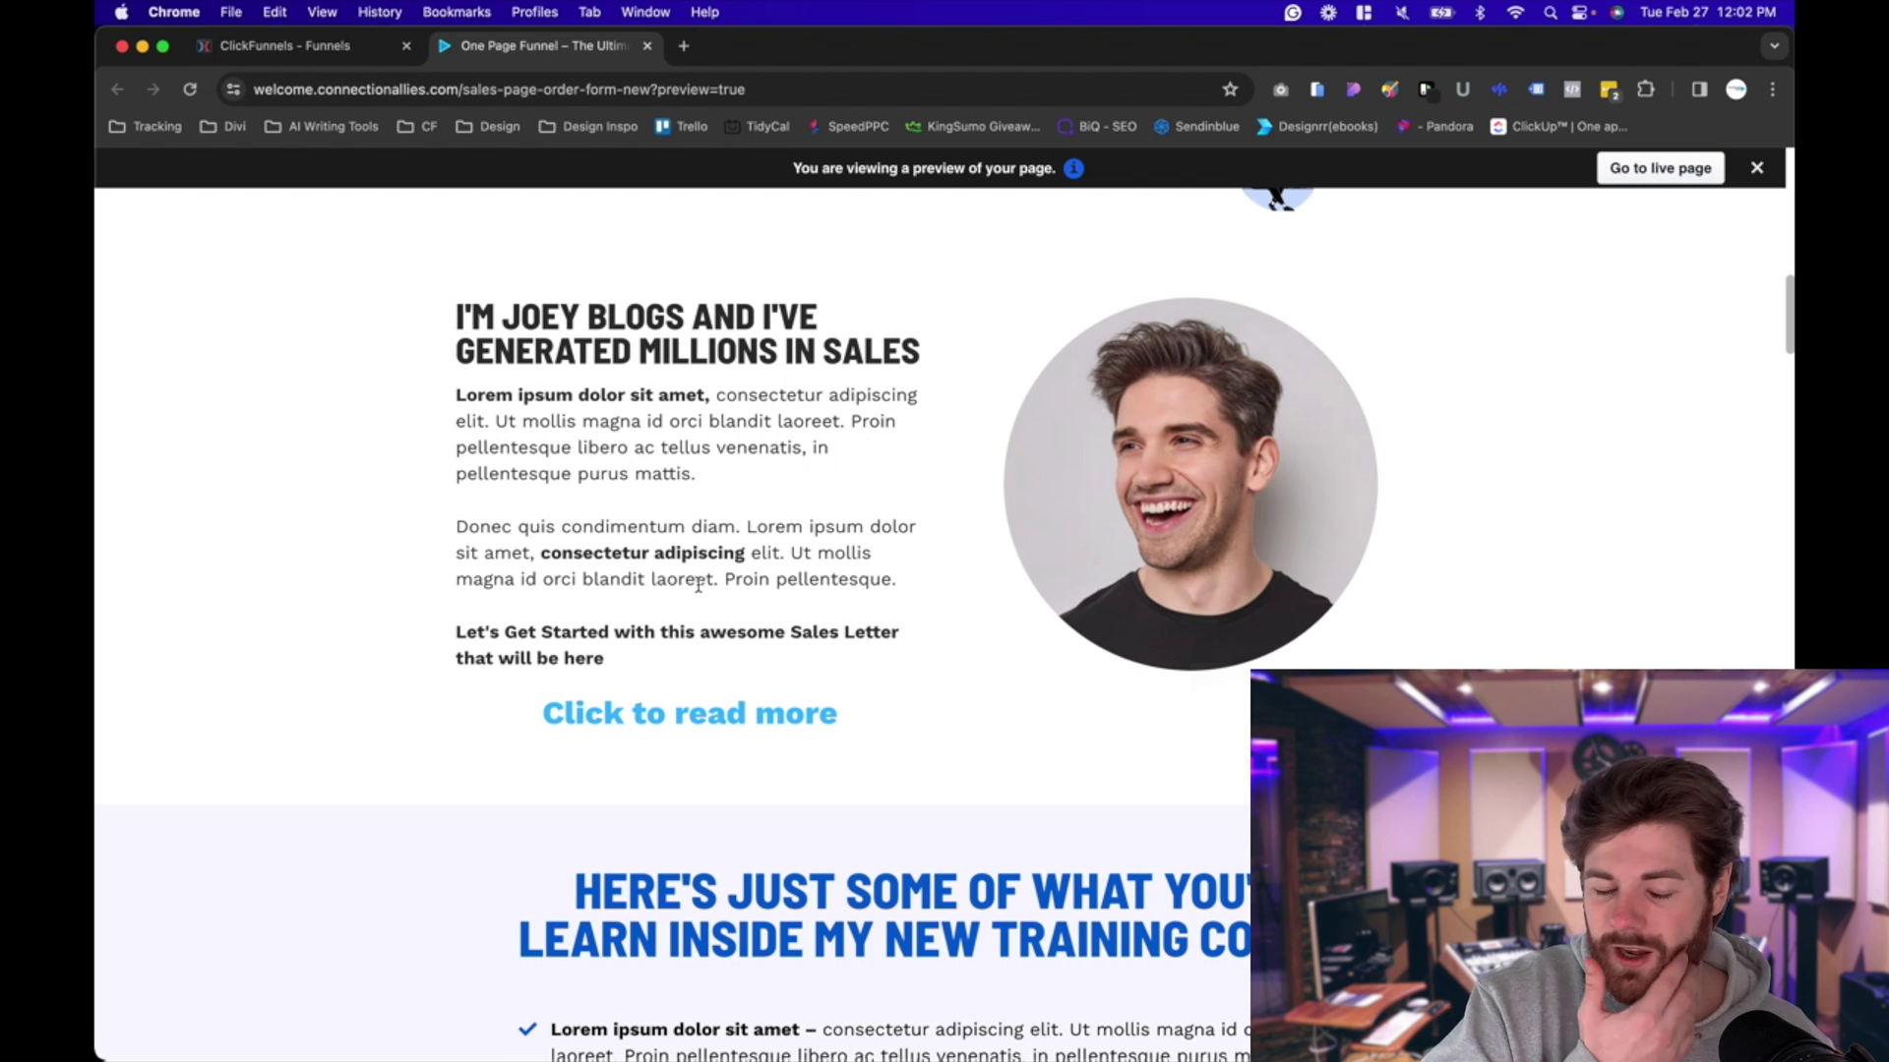
scroll(699, 585, down, 1)
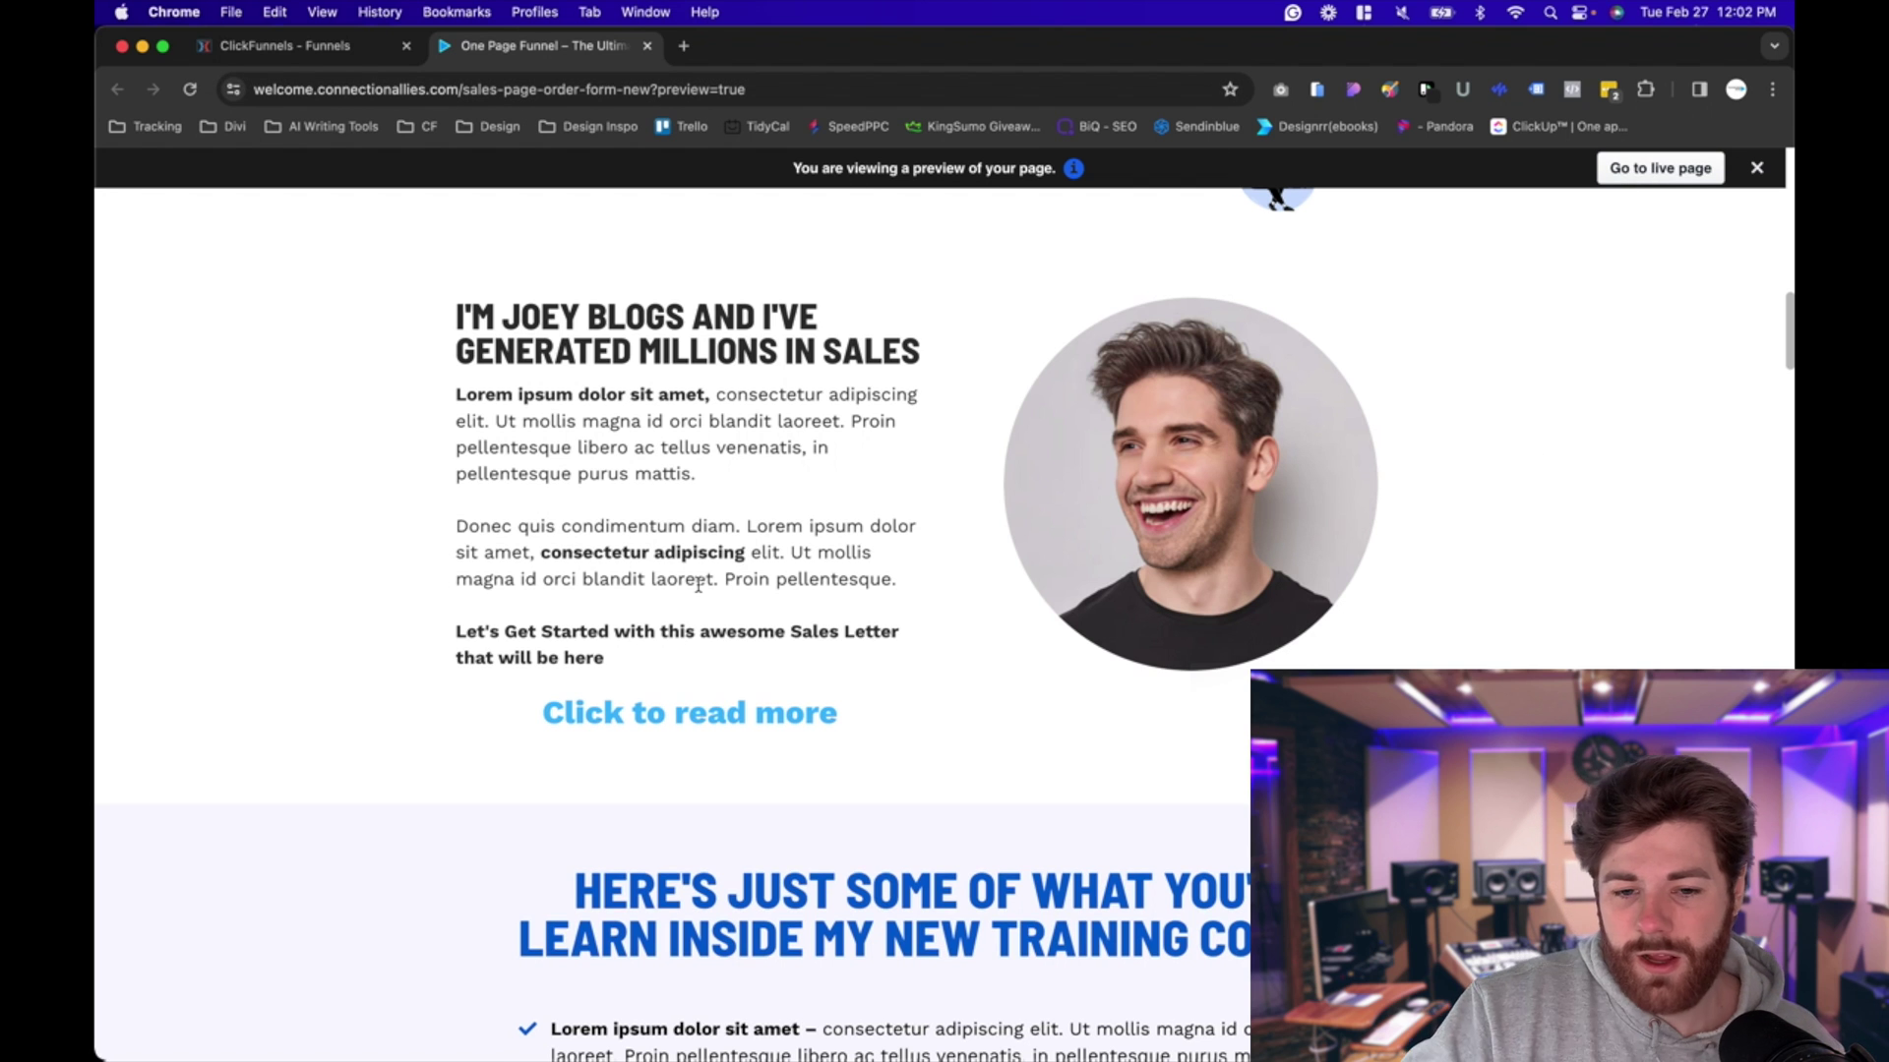
right_click(1528, 395)
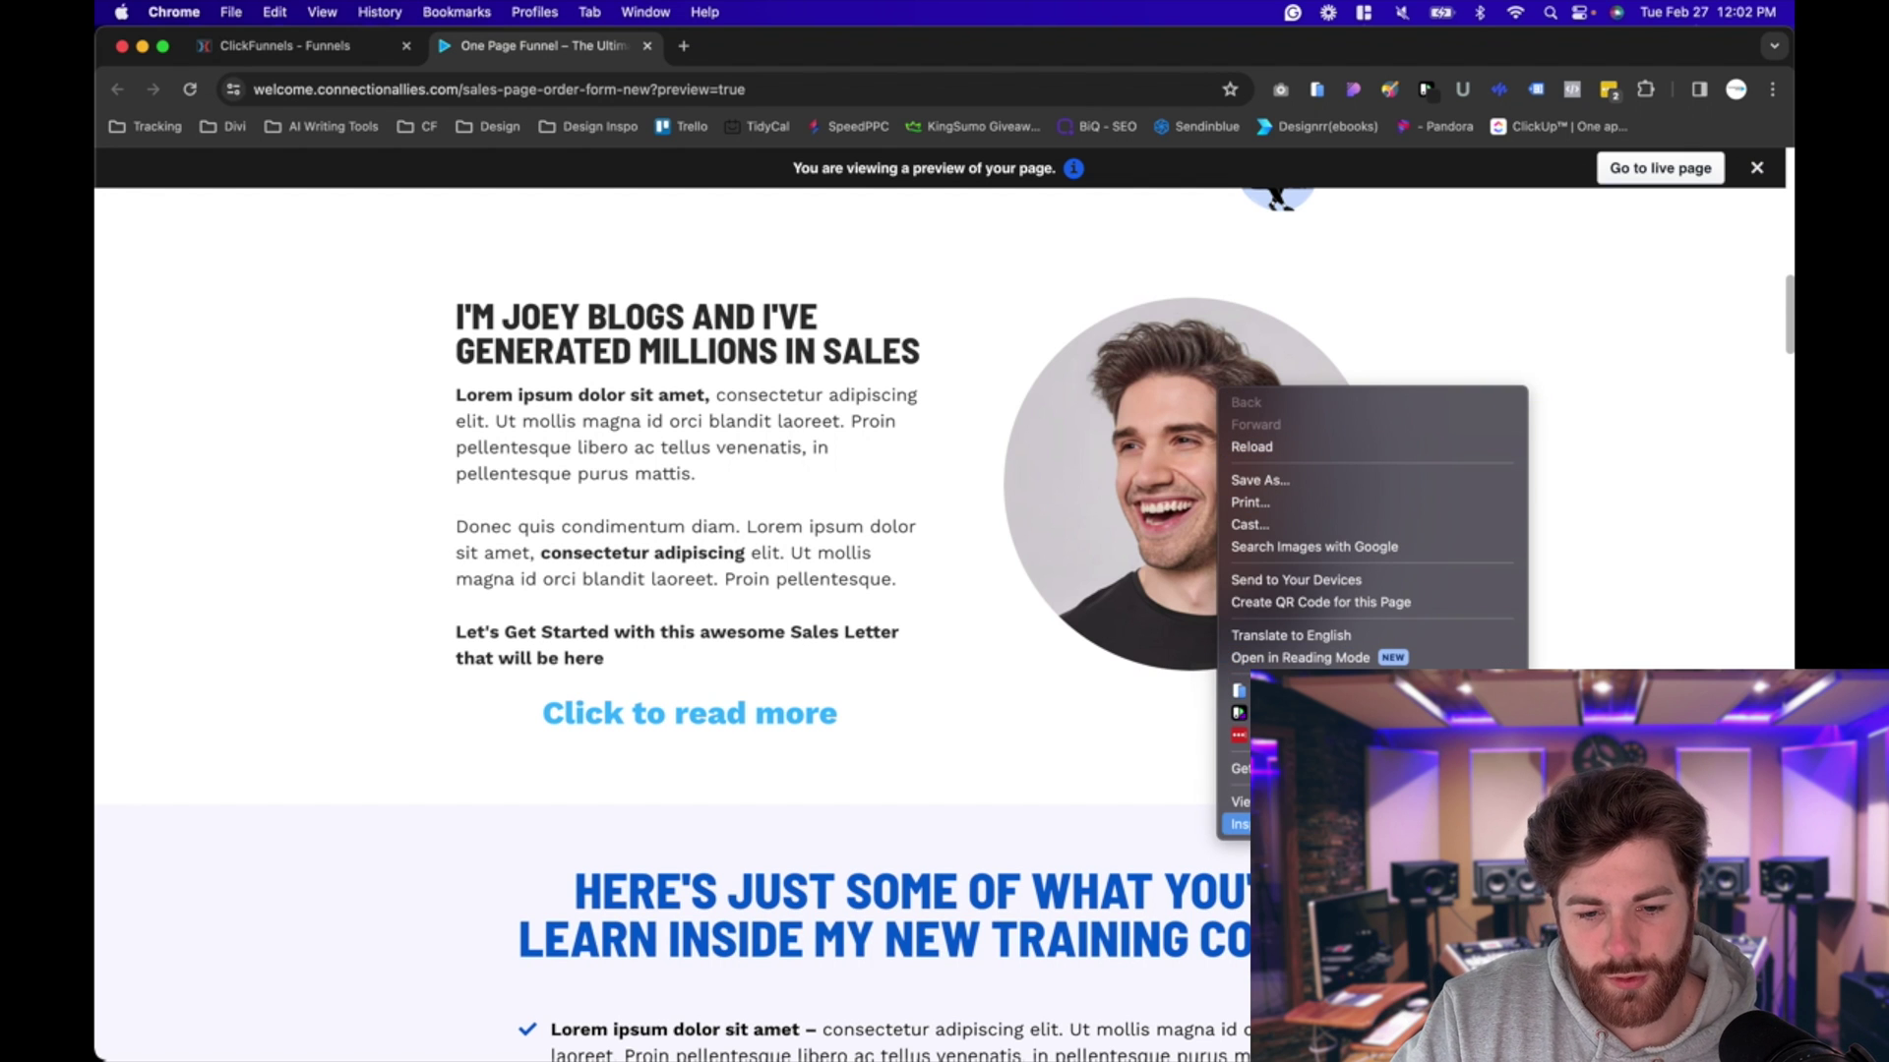
Inspect the preview page, opening DevTools docked at the bottom on the Elements tab.
click(1269, 824)
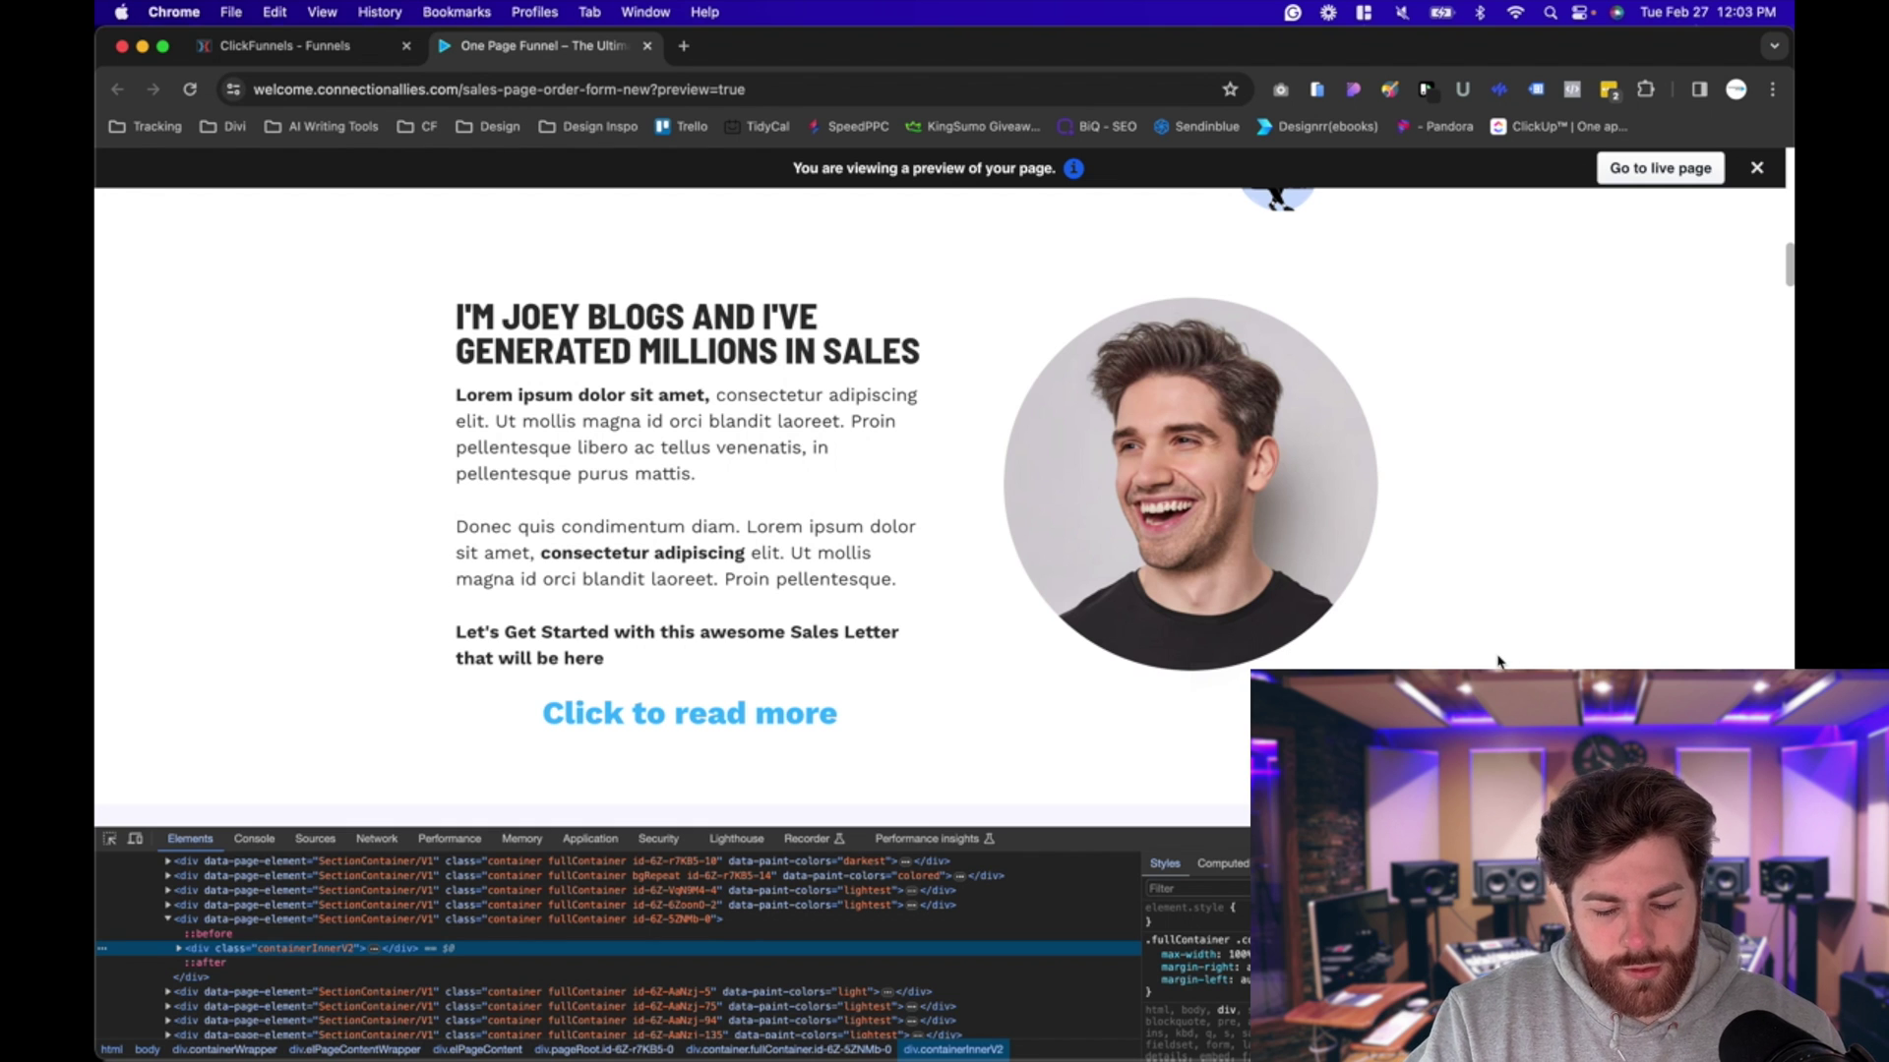
Pick the intro section on the page to reveal its containerInnerV2 node in the Elements tree.
click(111, 843)
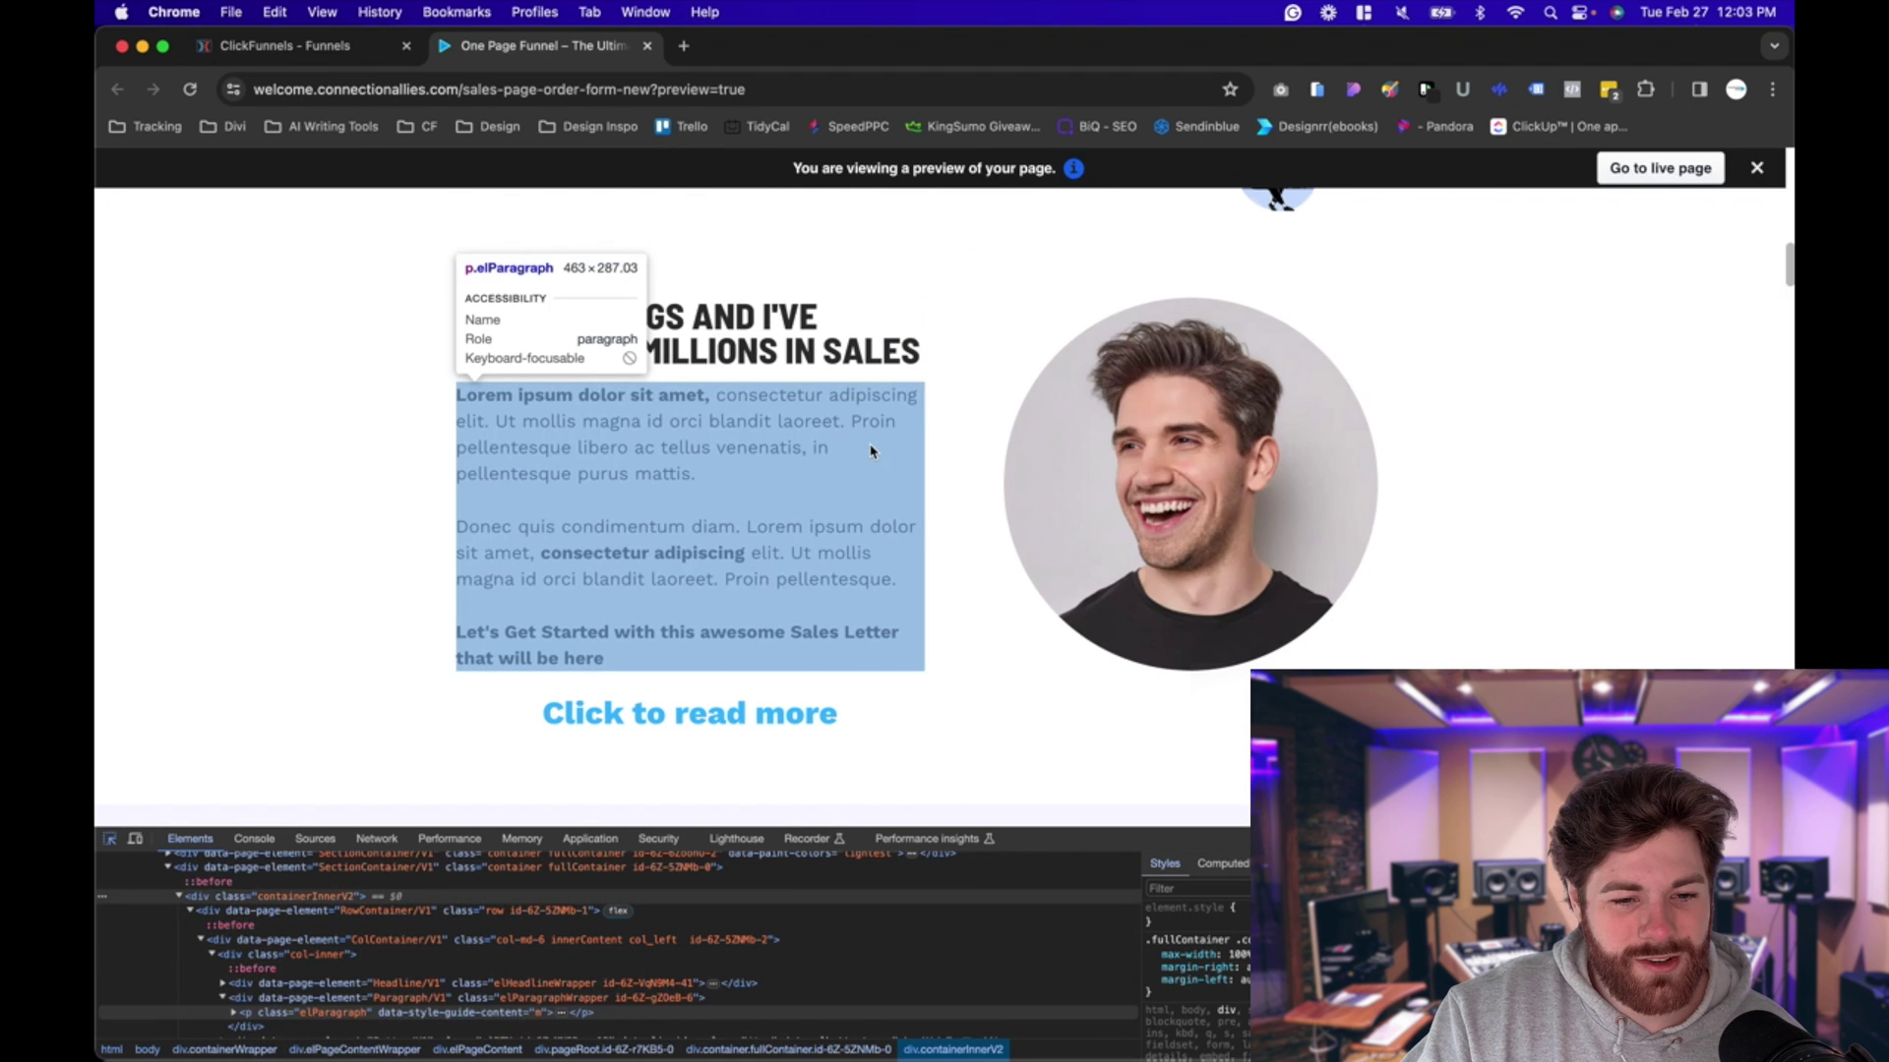
click(977, 285)
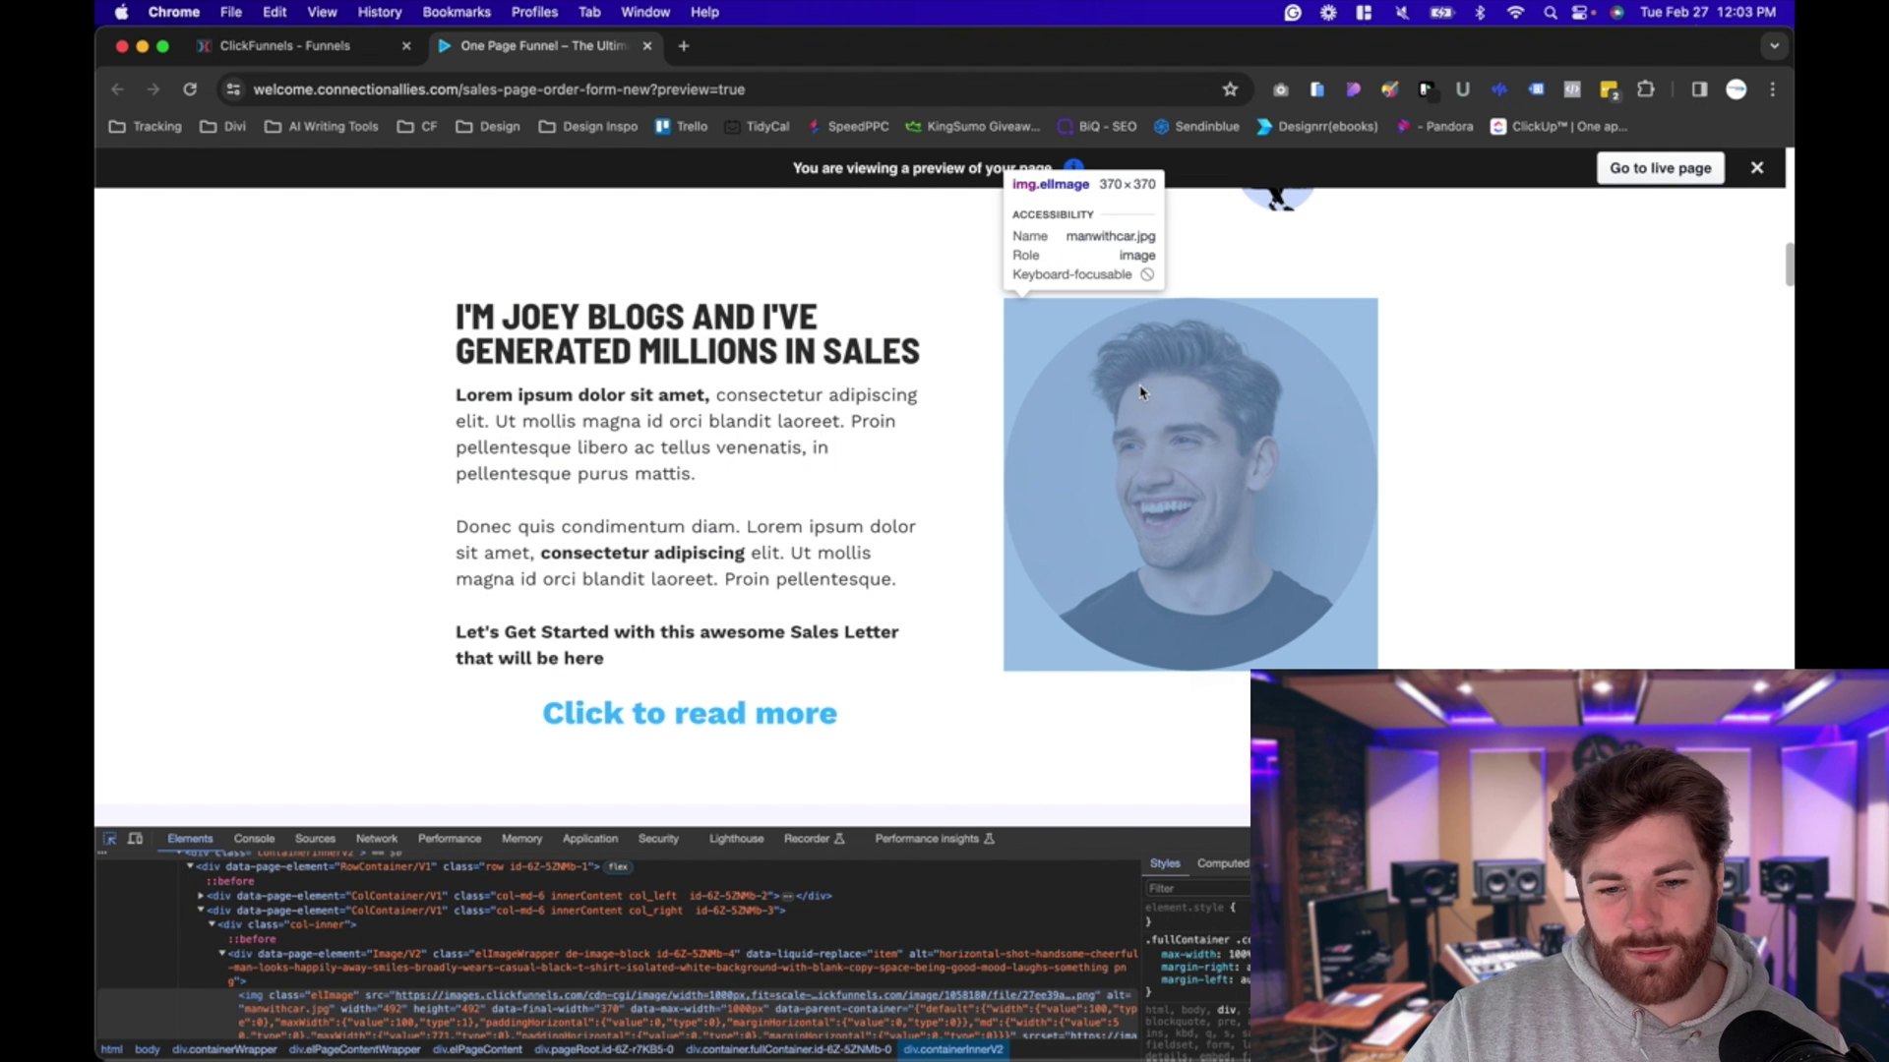
scroll(1141, 392, up, 1)
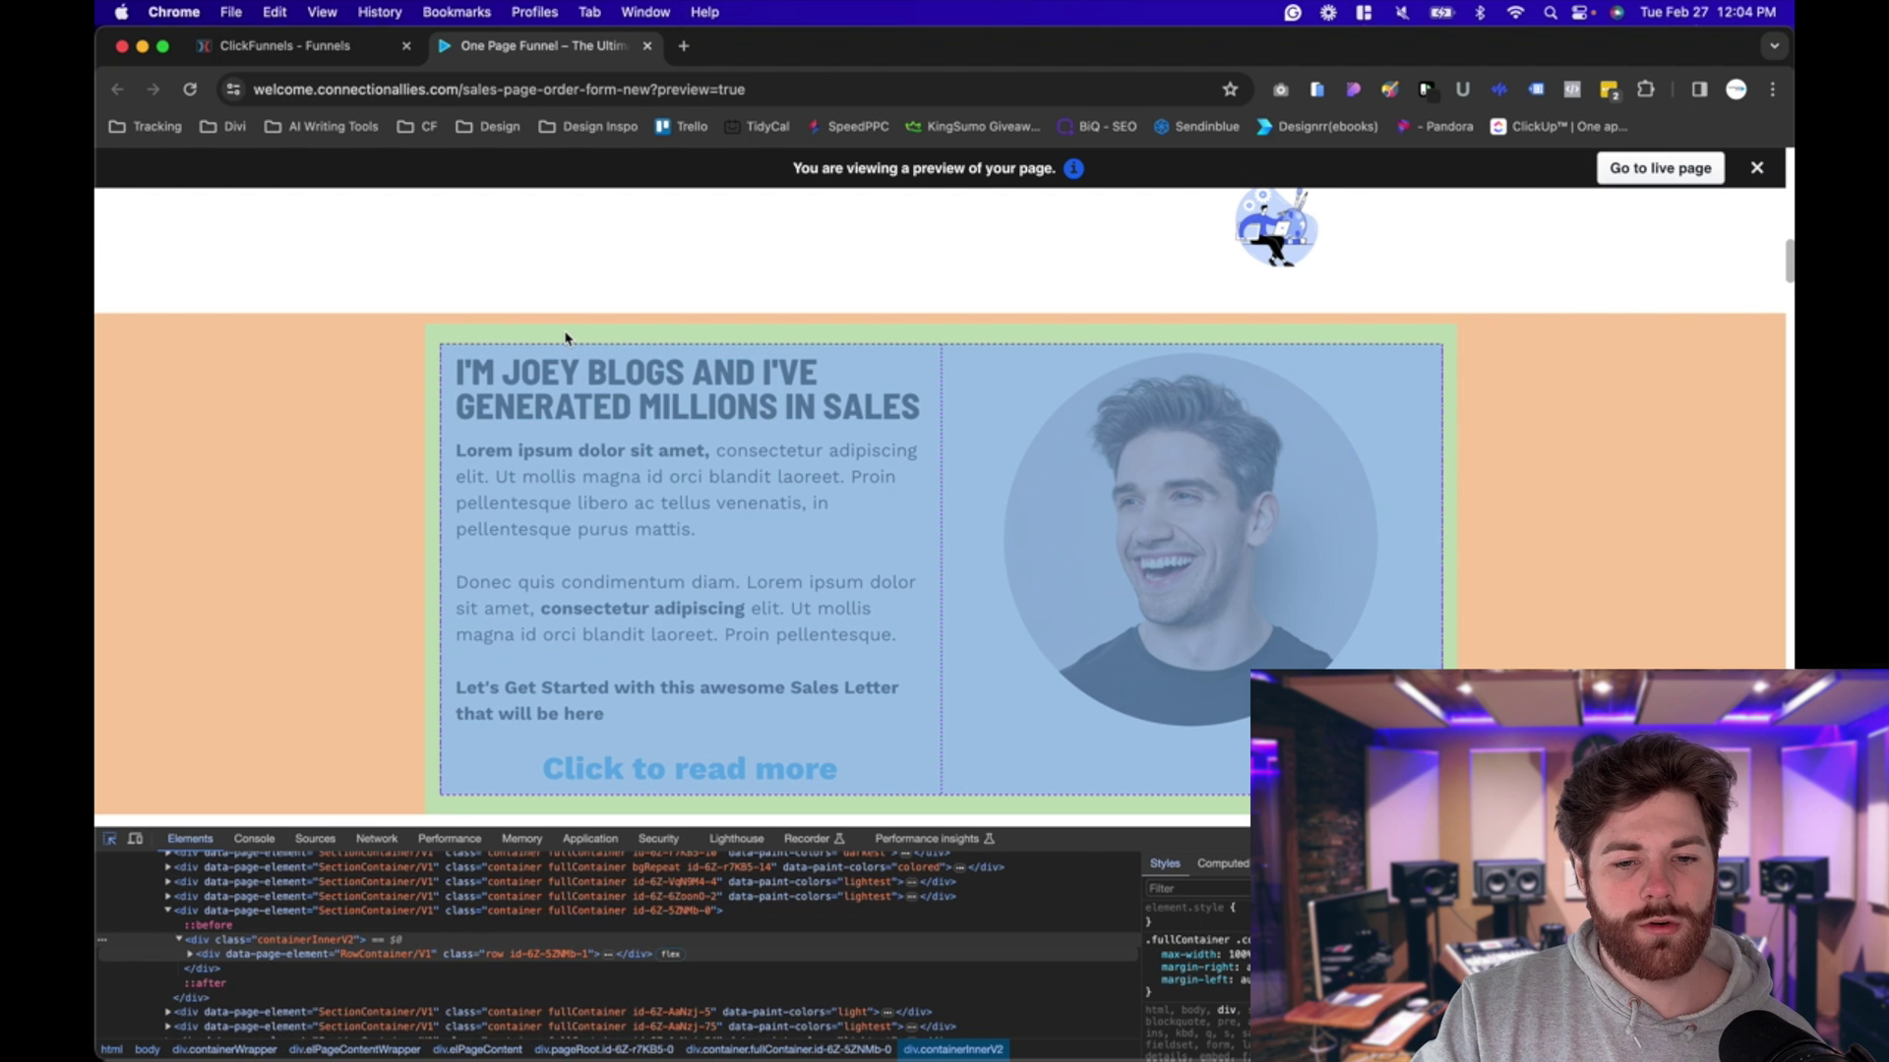
Select the intro row div and copy its unique class id-6Z-5ZNMb-1.
click(568, 339)
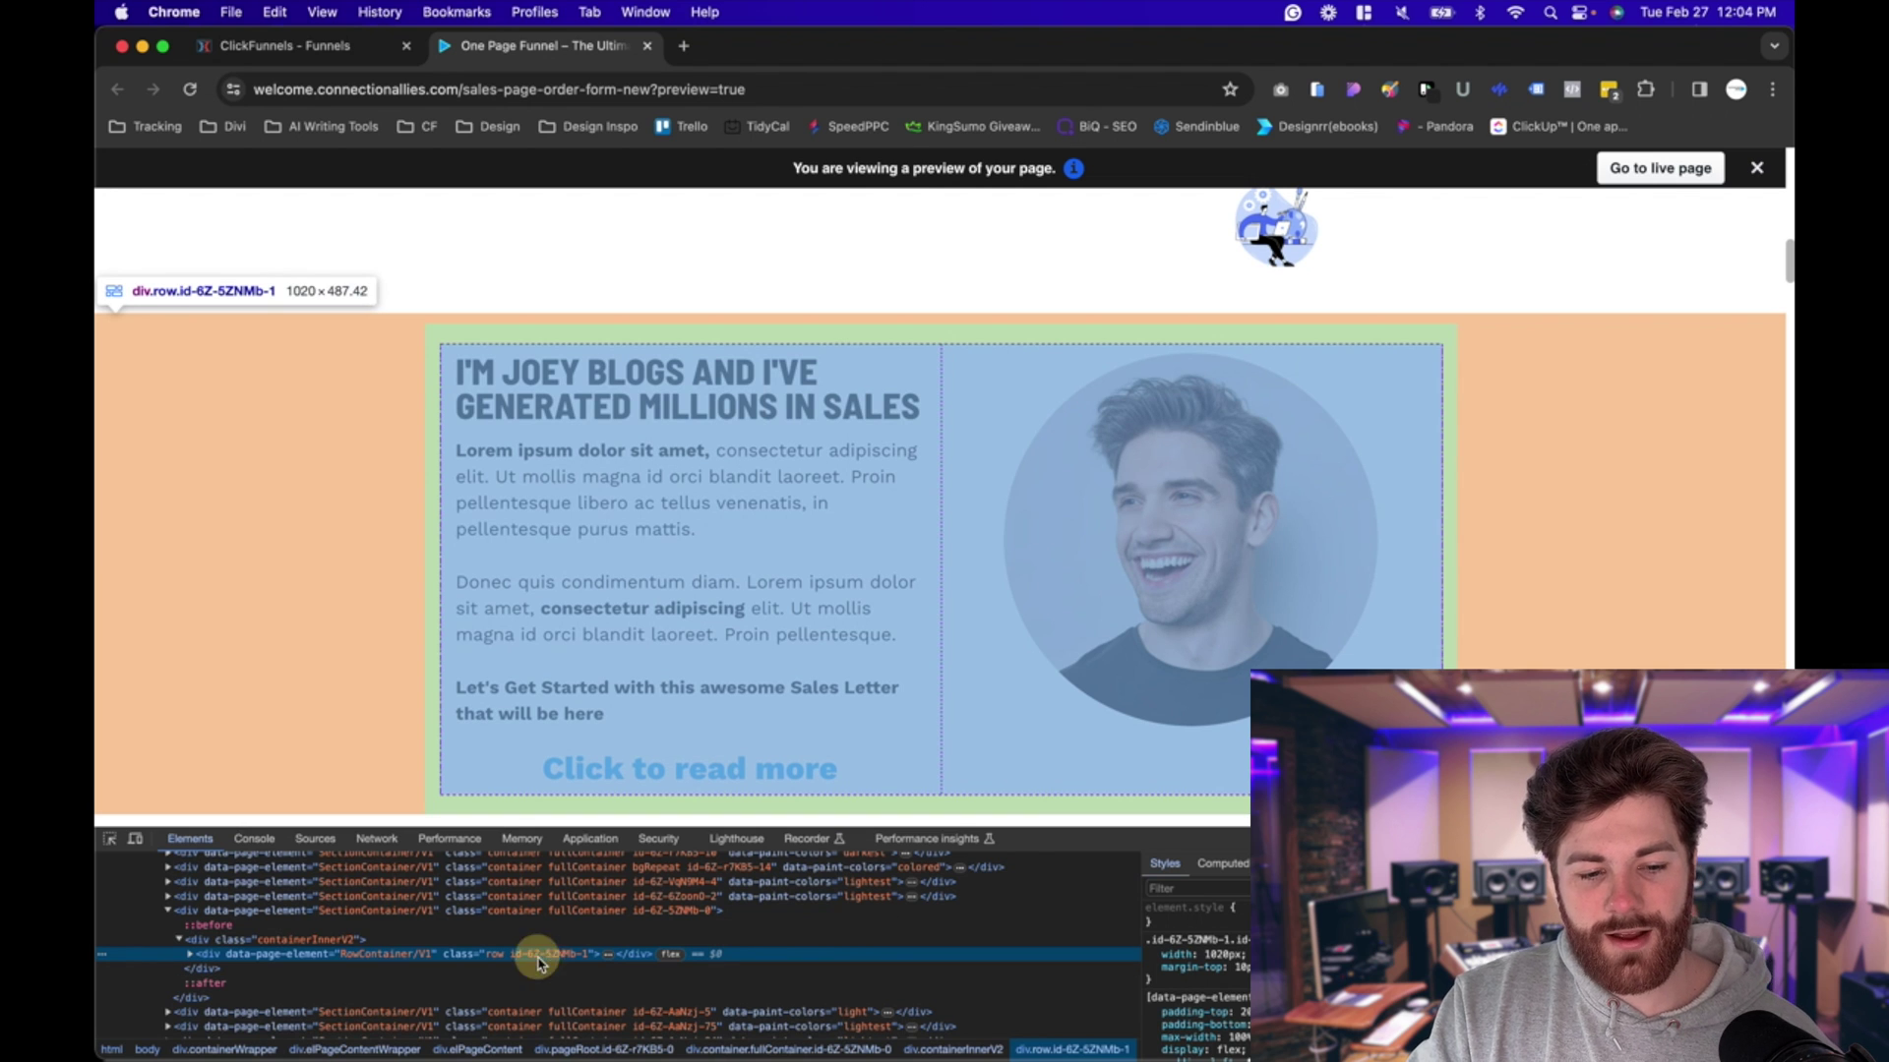
double_click(538, 962)
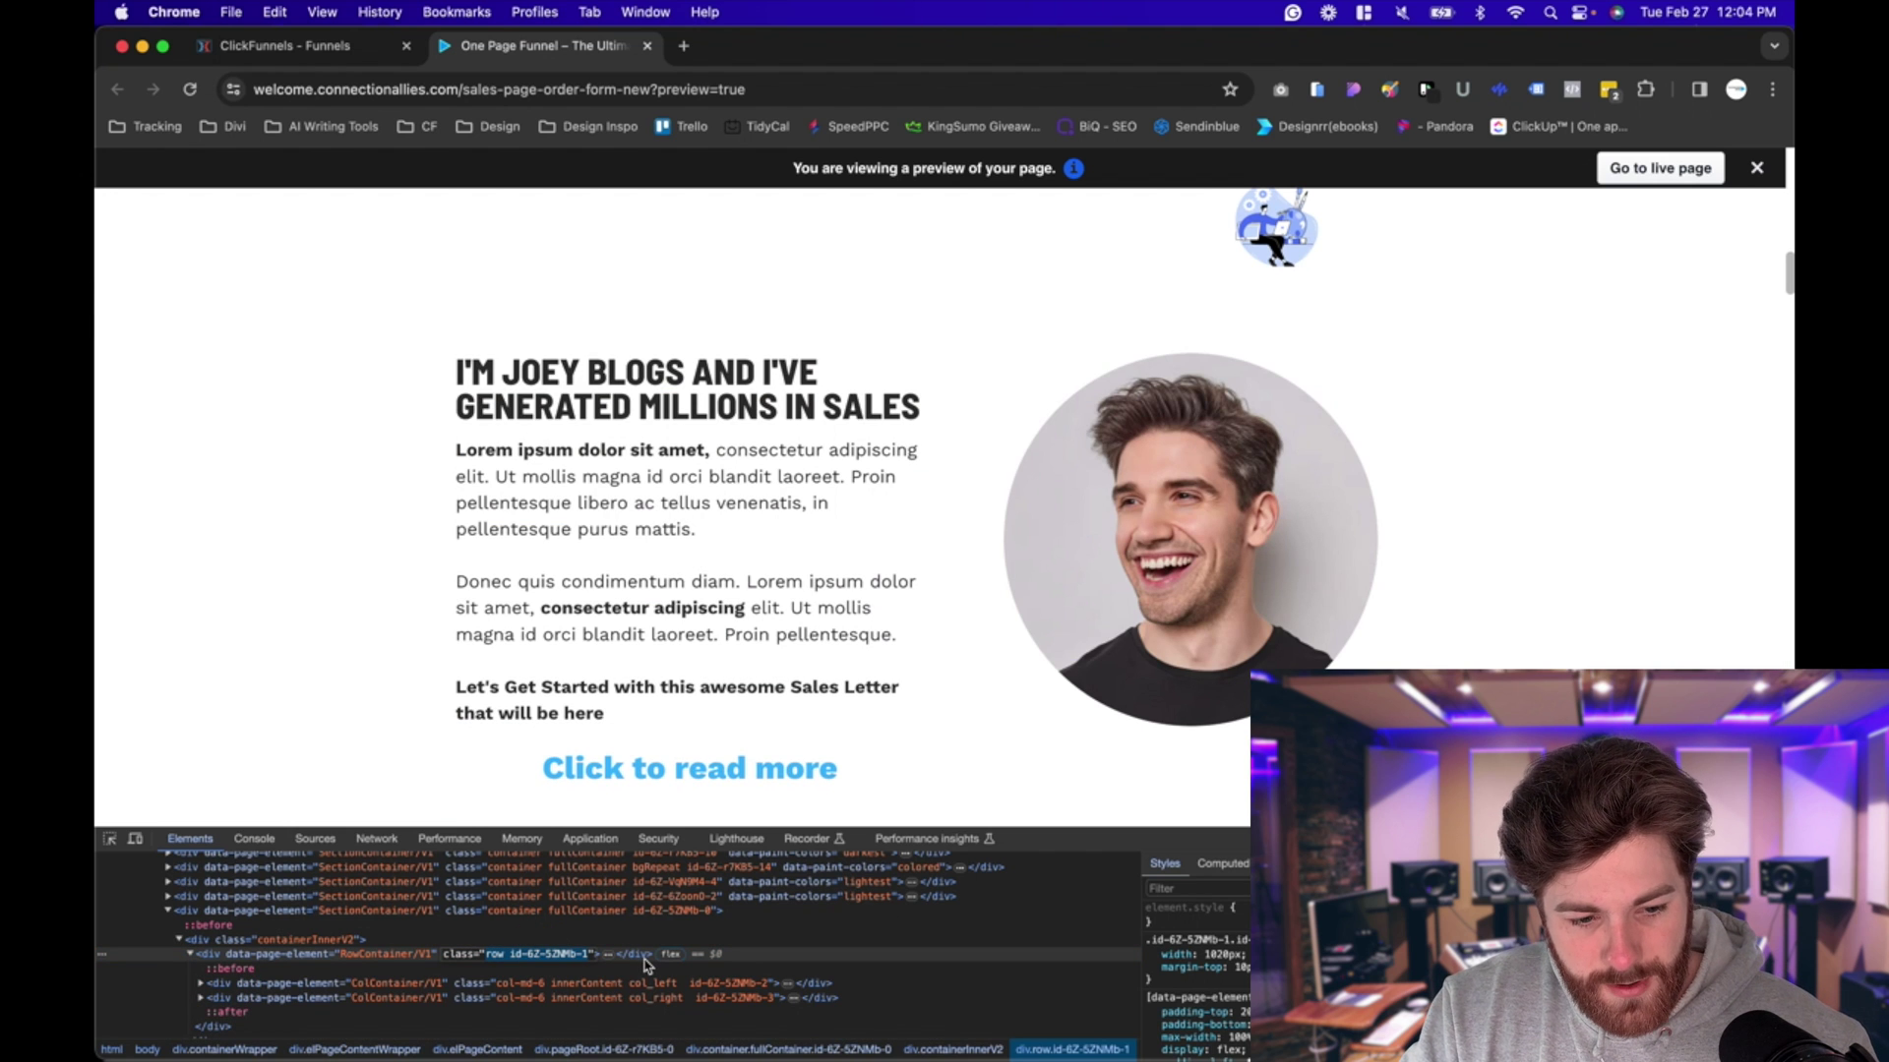
click(499, 960)
click(510, 961)
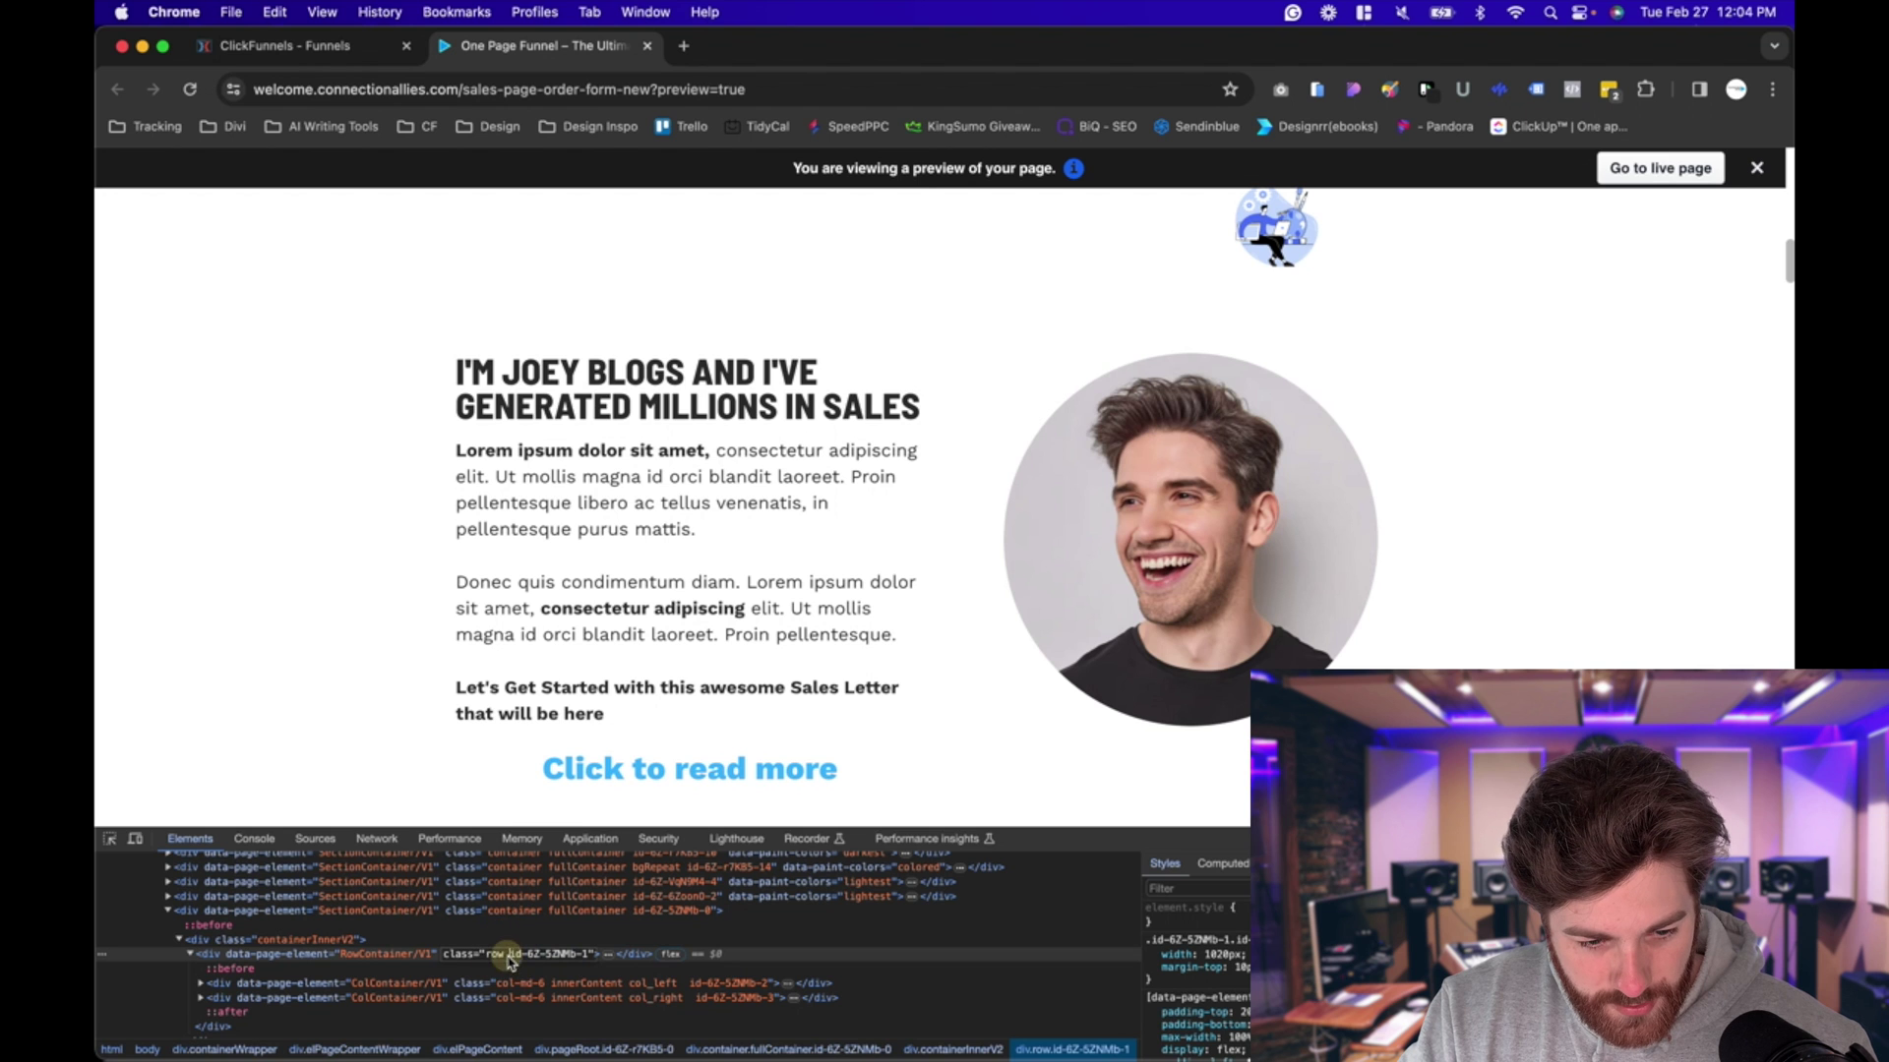
drag(510, 961, 588, 962)
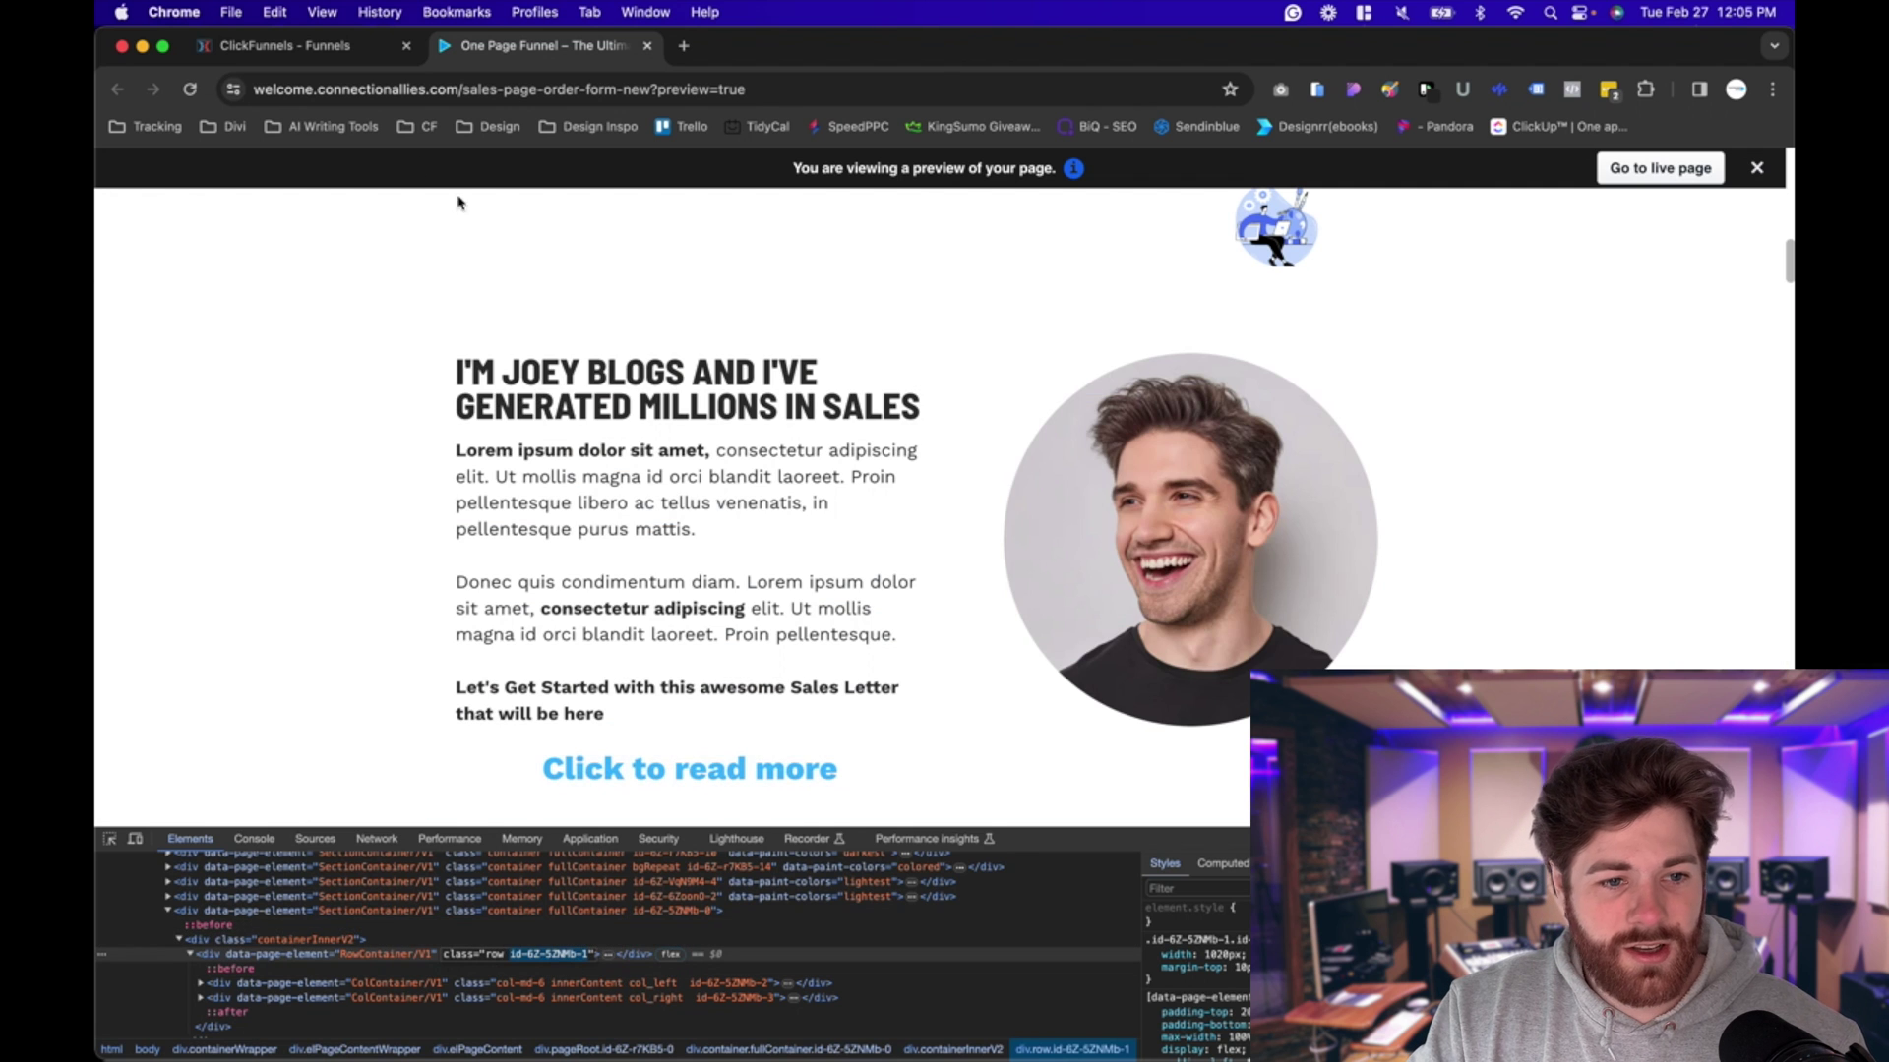
click(344, 51)
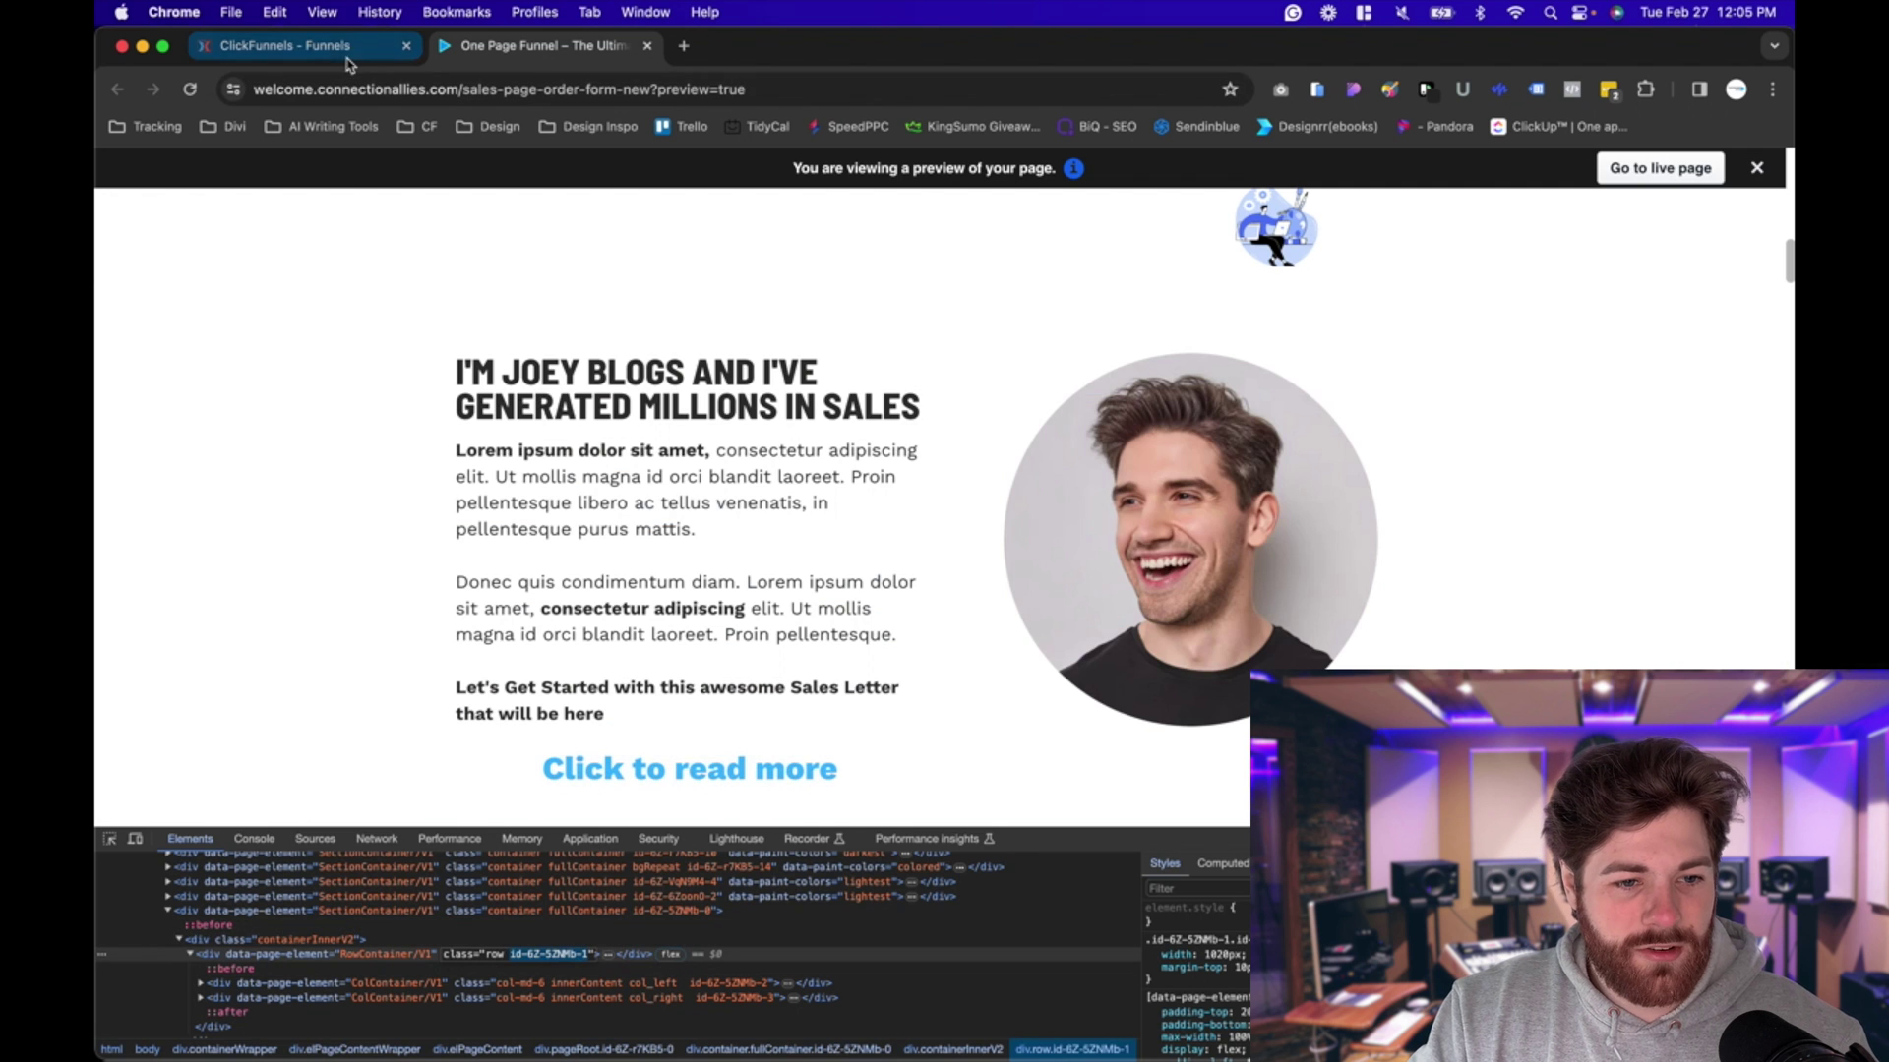
Replace id-6Z-6Zoon0-3 with id-6Z-5ZNMb-1 in the header script's querySelectorAll, then save the page.
click(1358, 175)
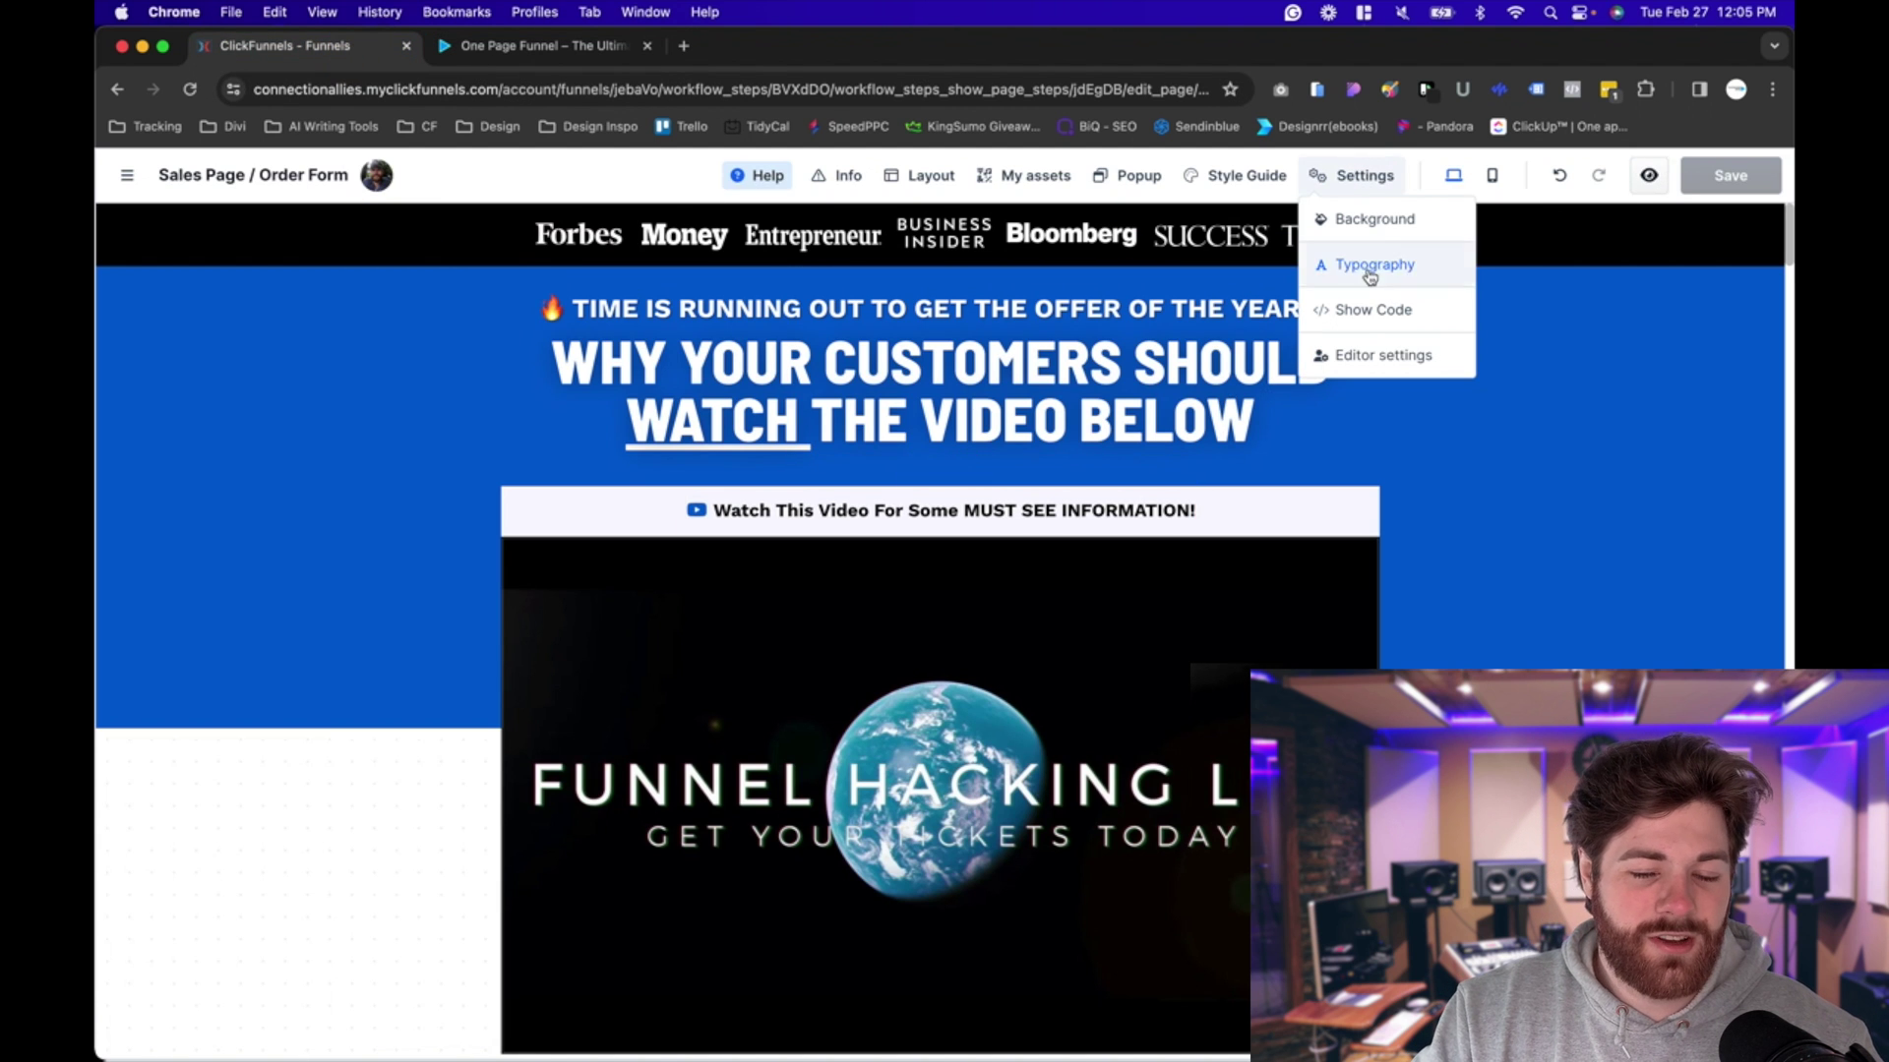
click(1363, 313)
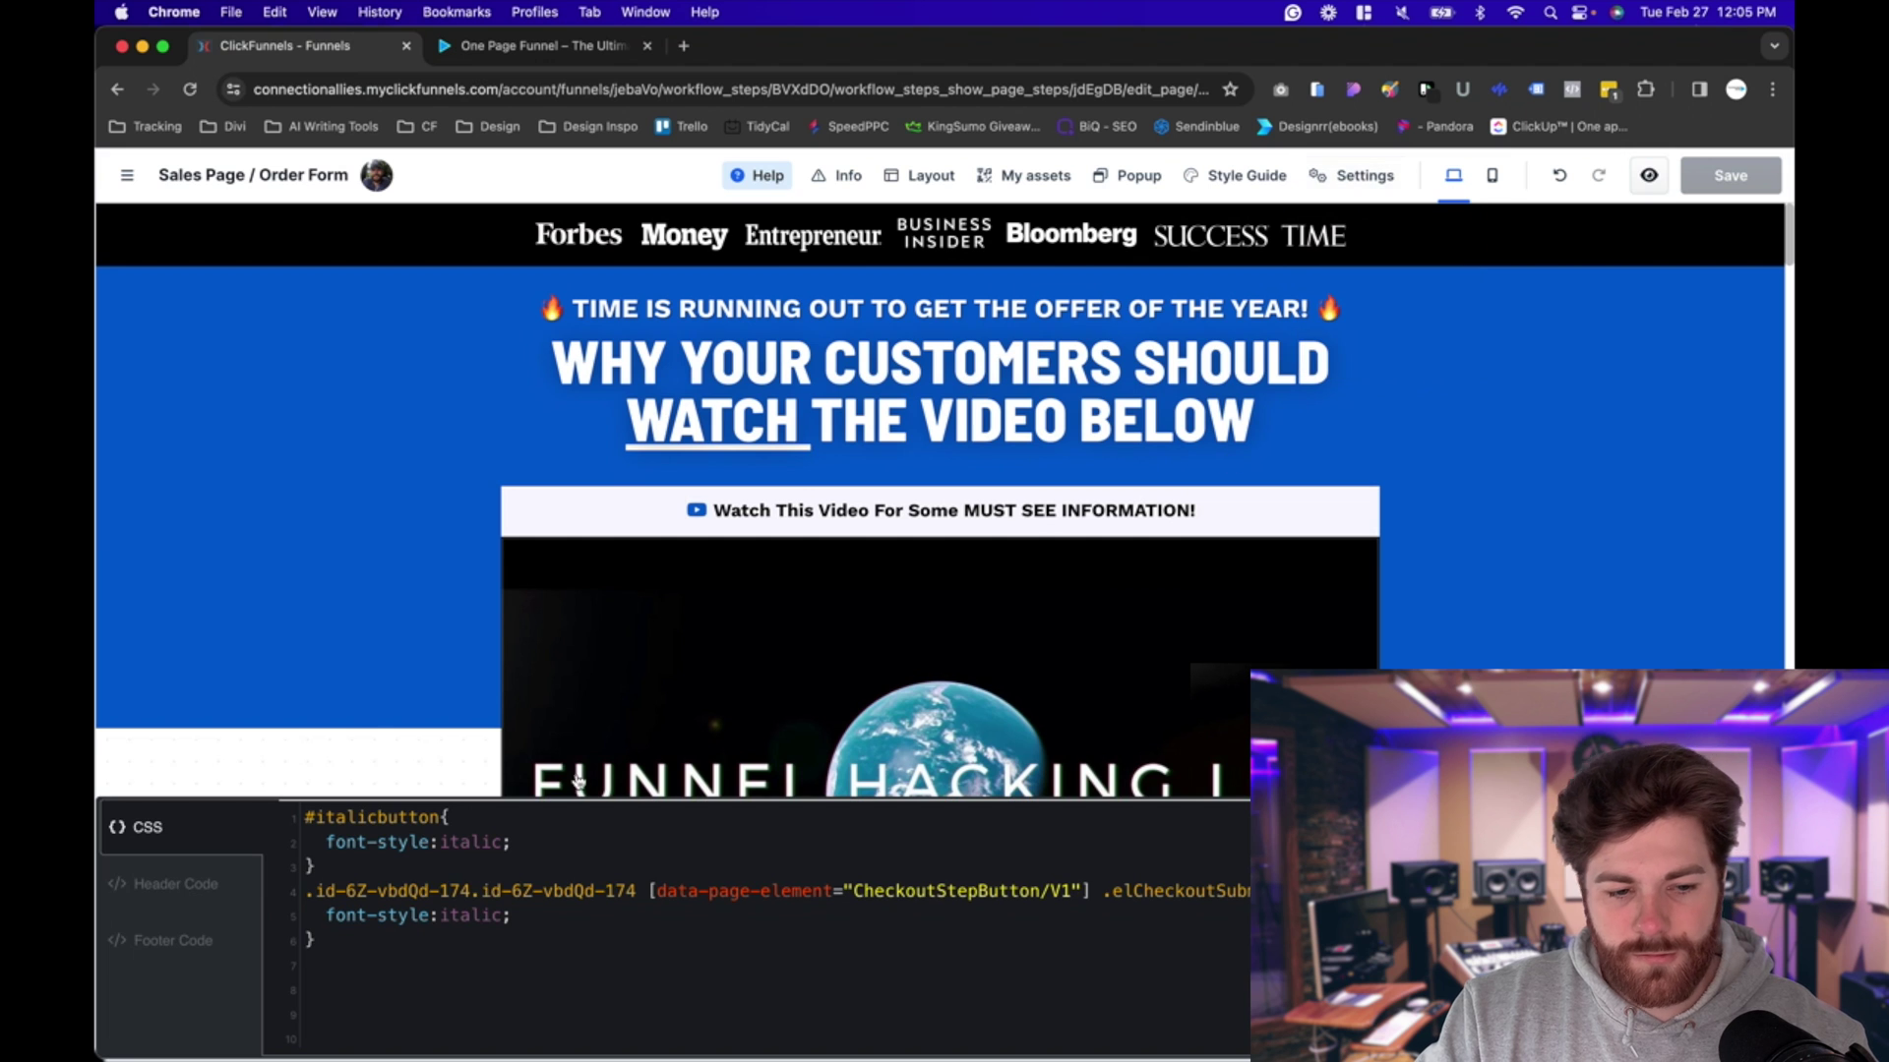
click(157, 890)
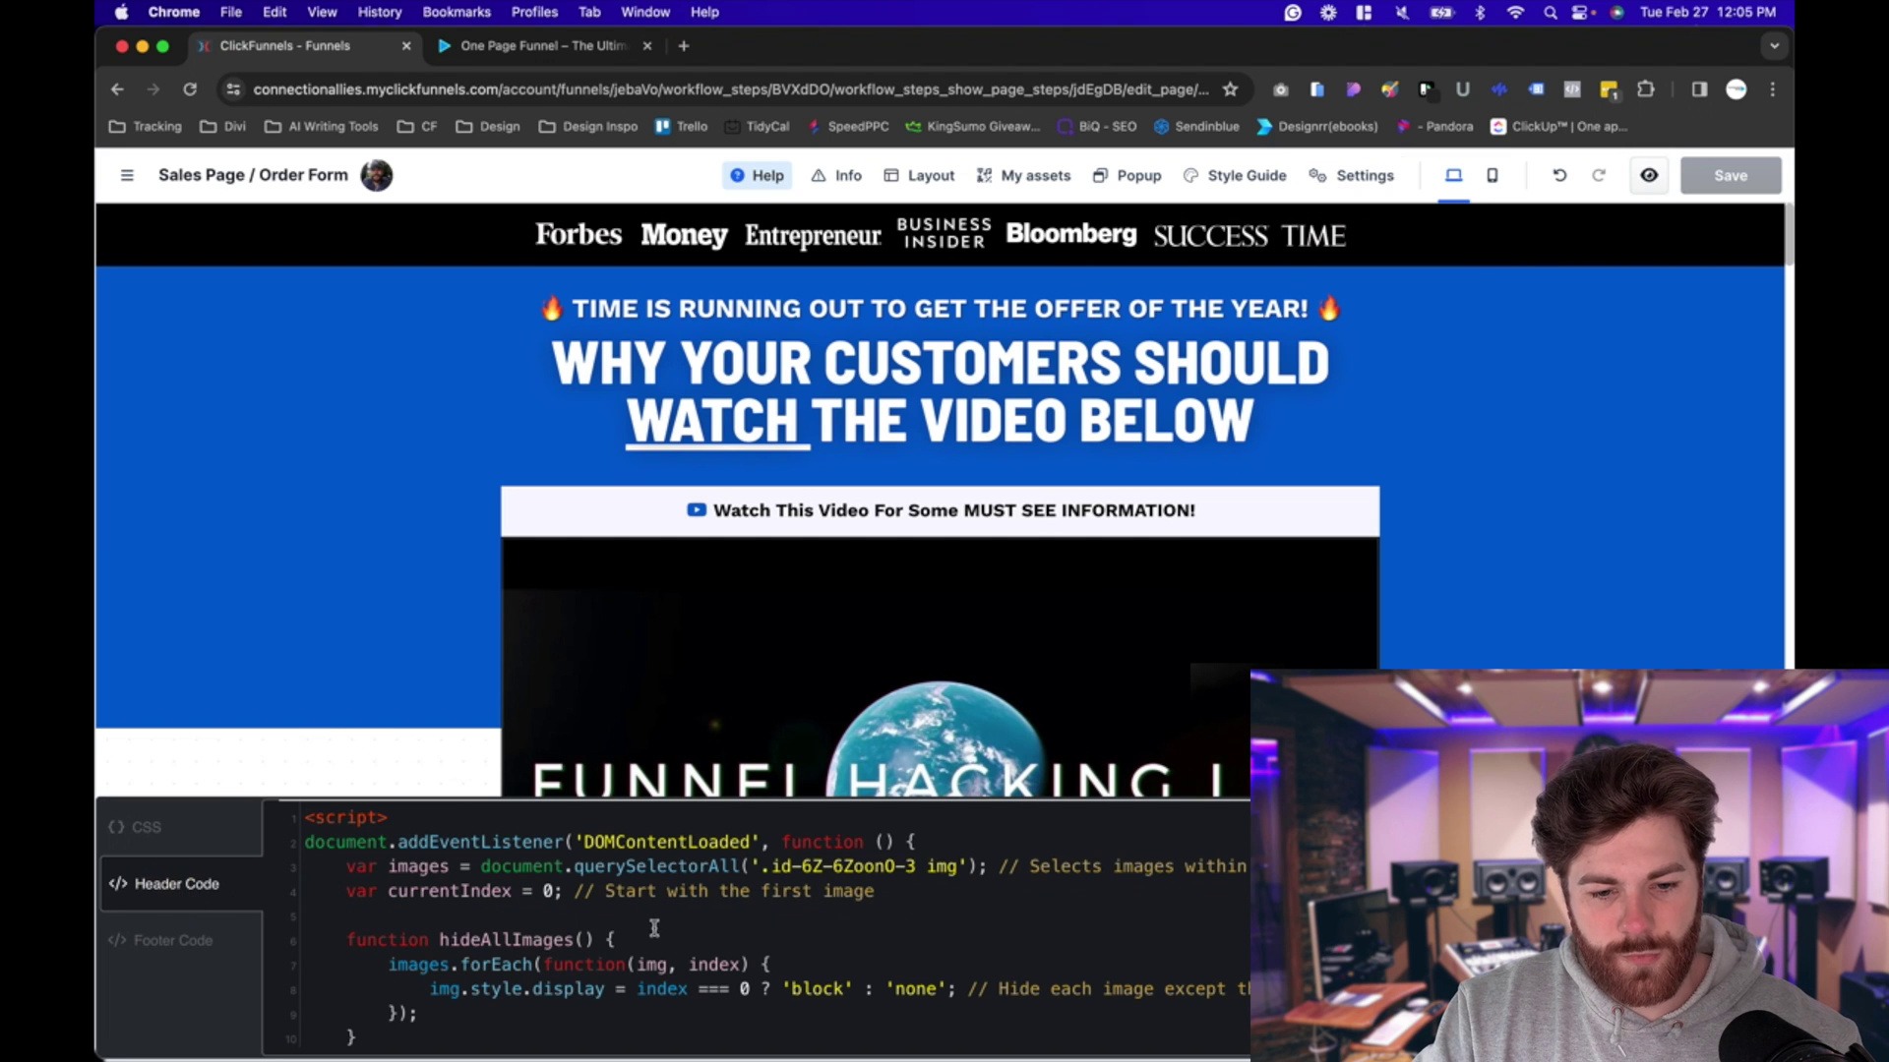
drag(773, 869, 919, 866)
key(BackSpace)
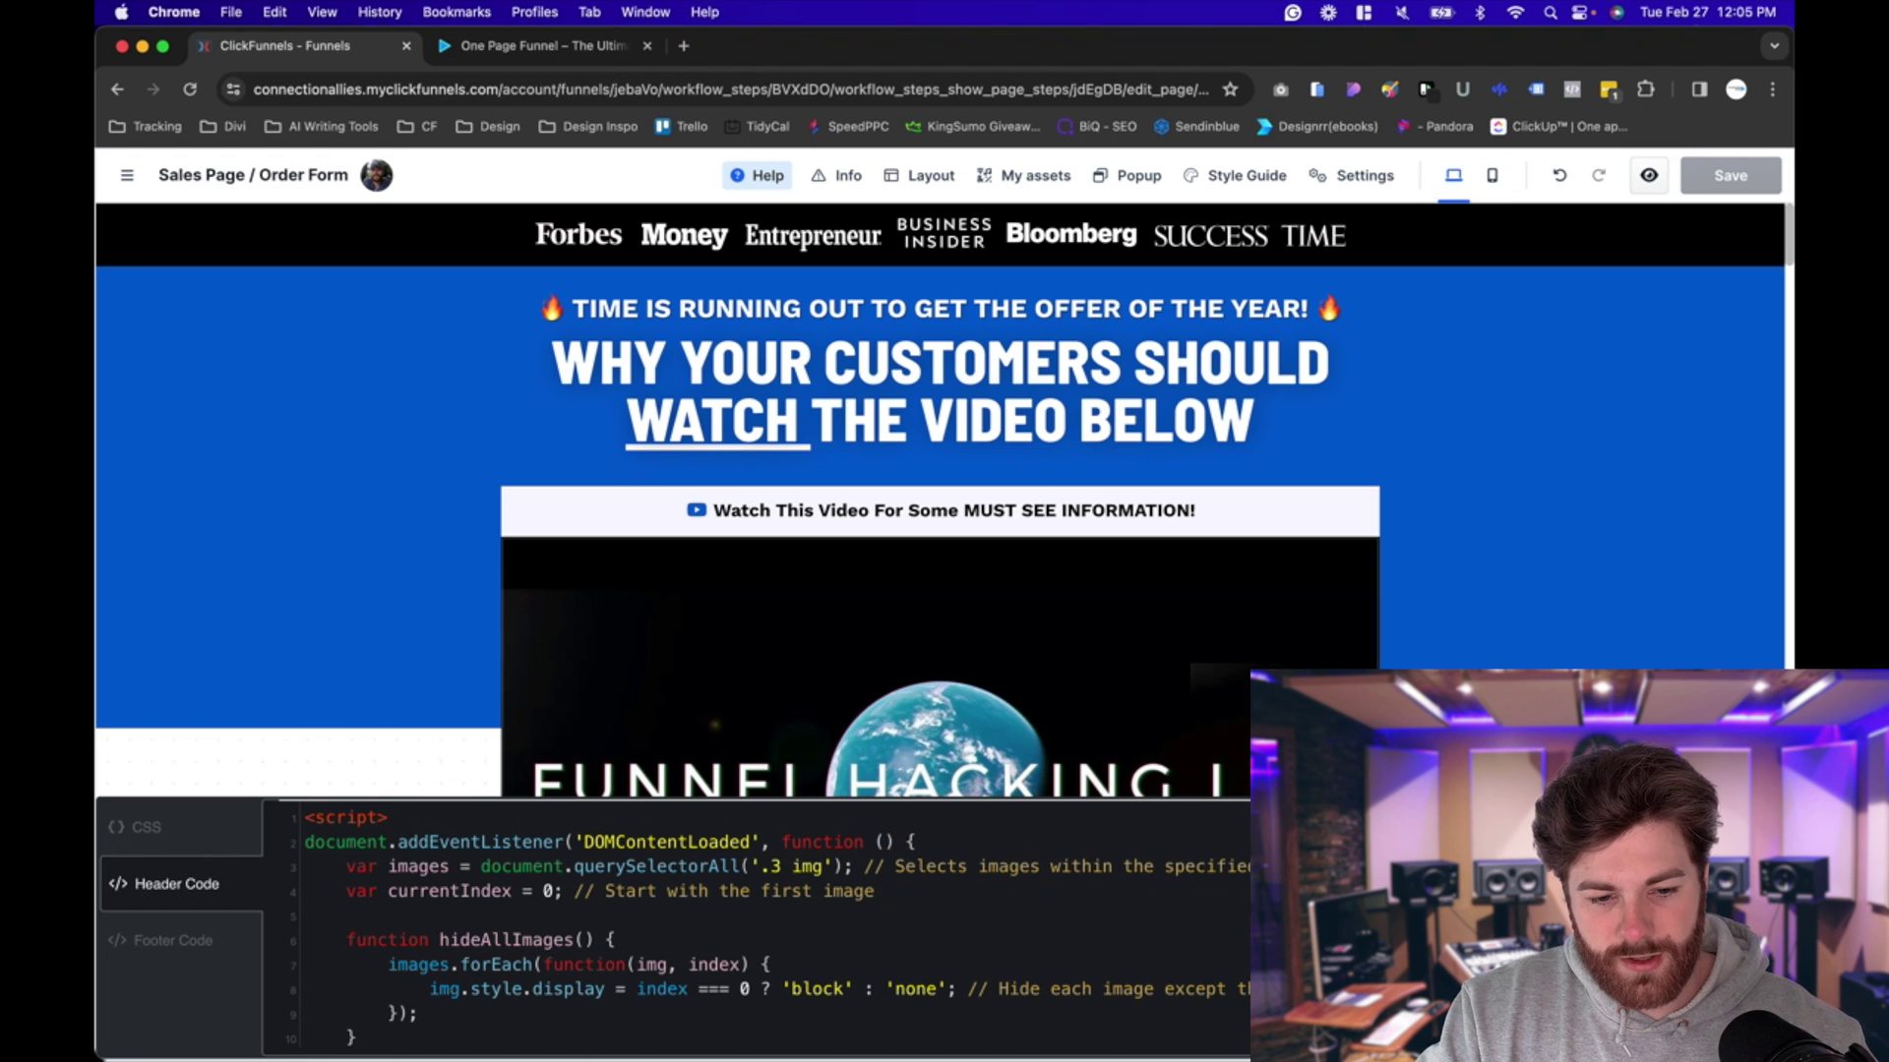
key(Delete)
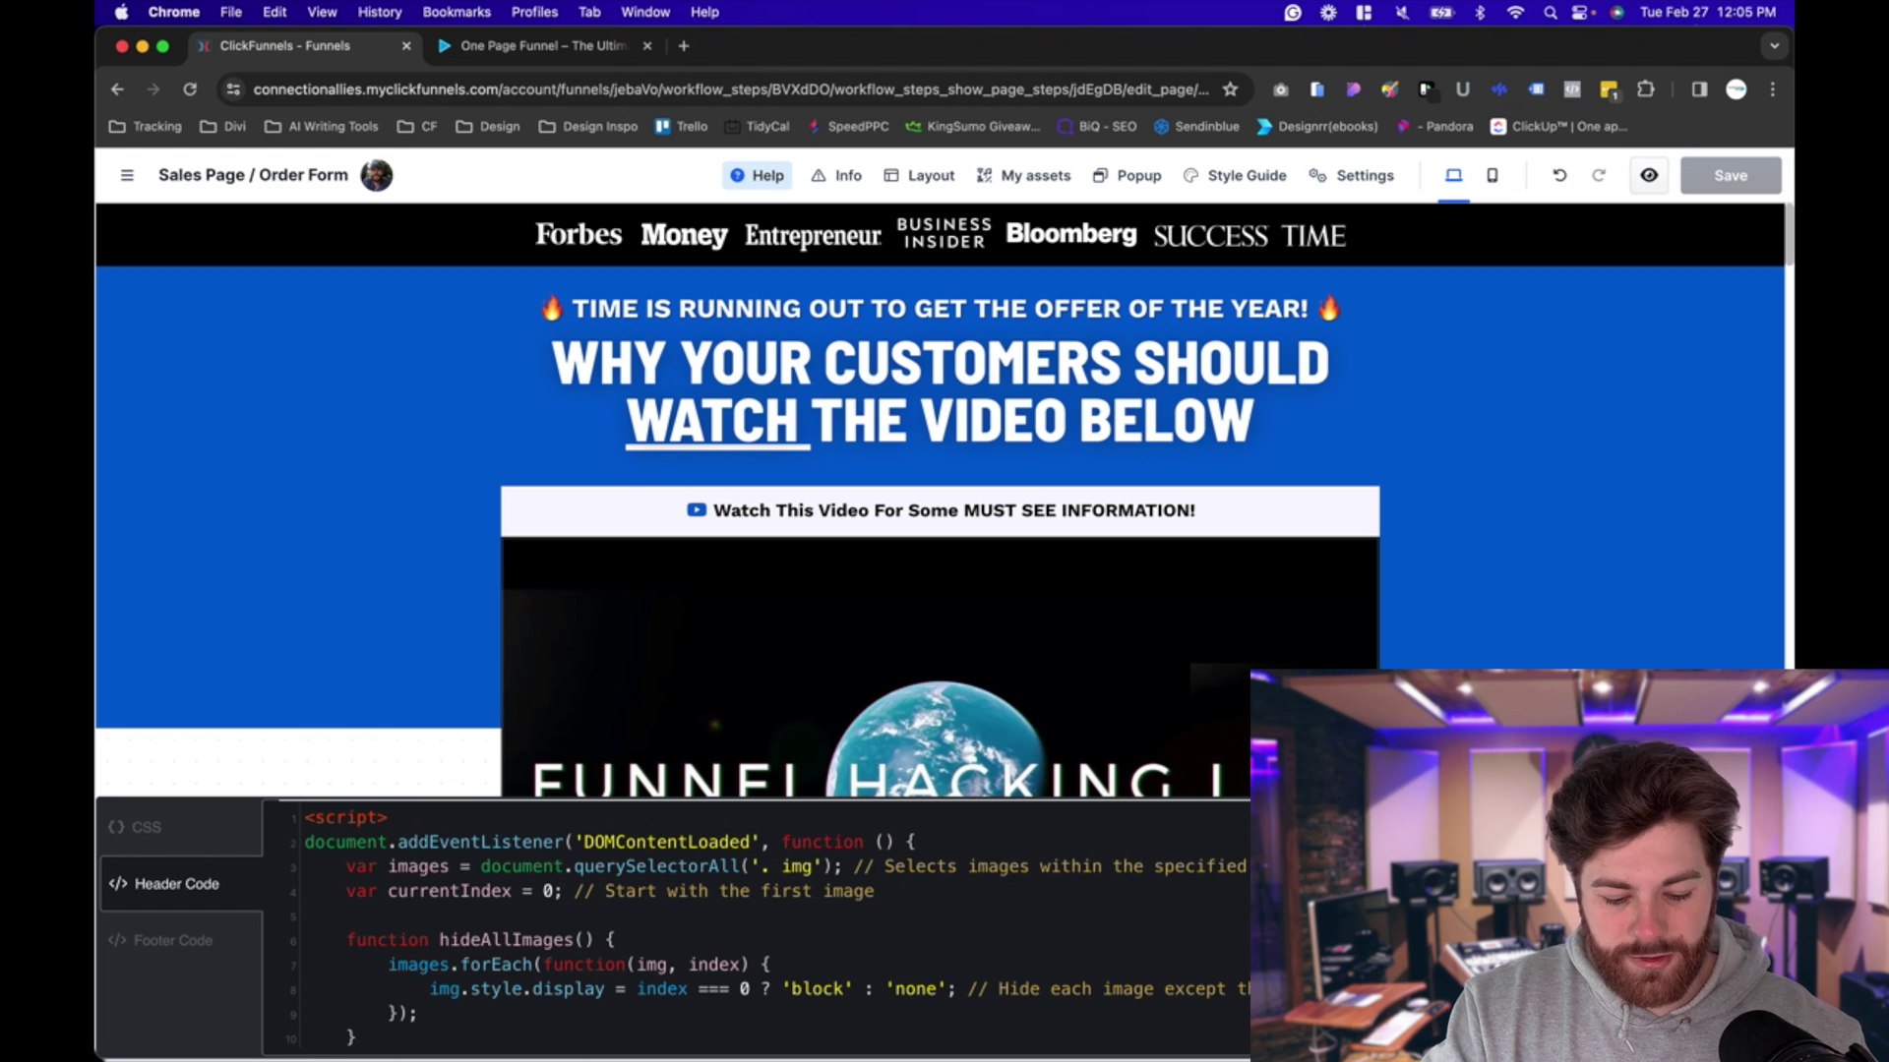
text(id-6Z-5ZNMb-1)
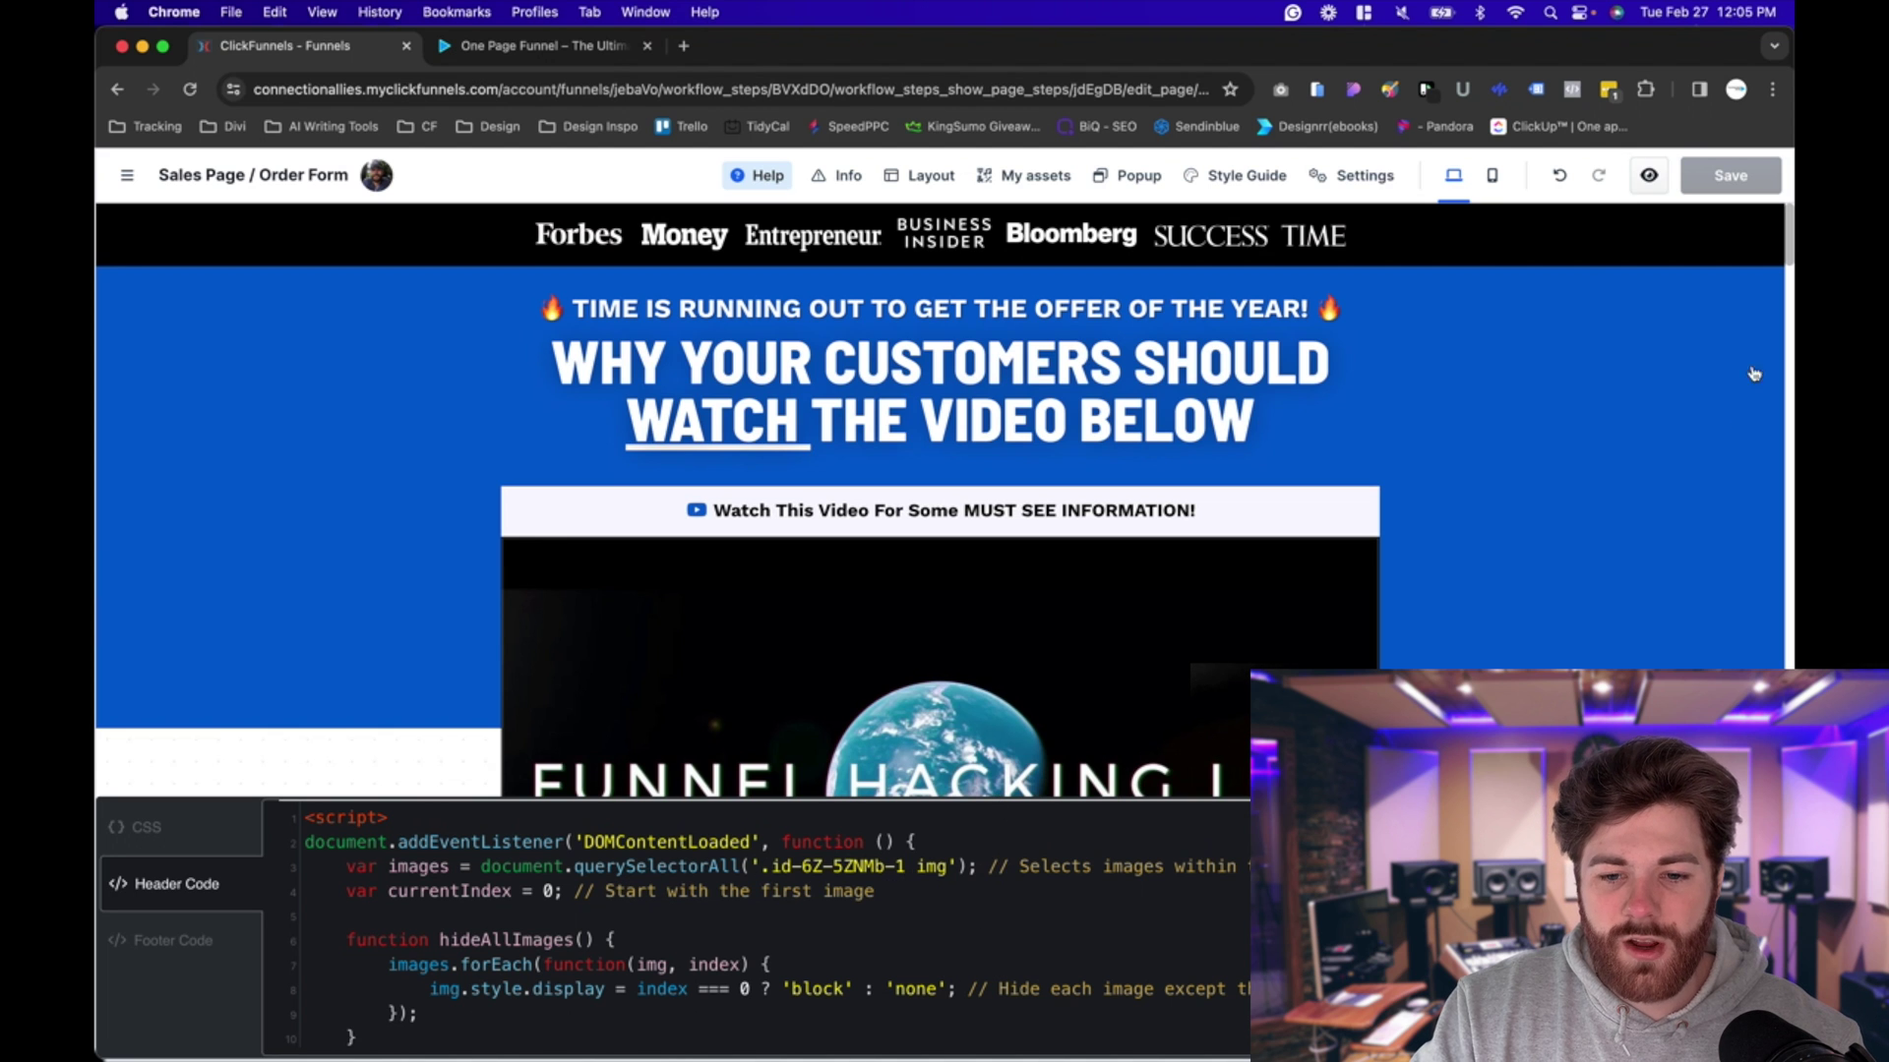
click(1614, 539)
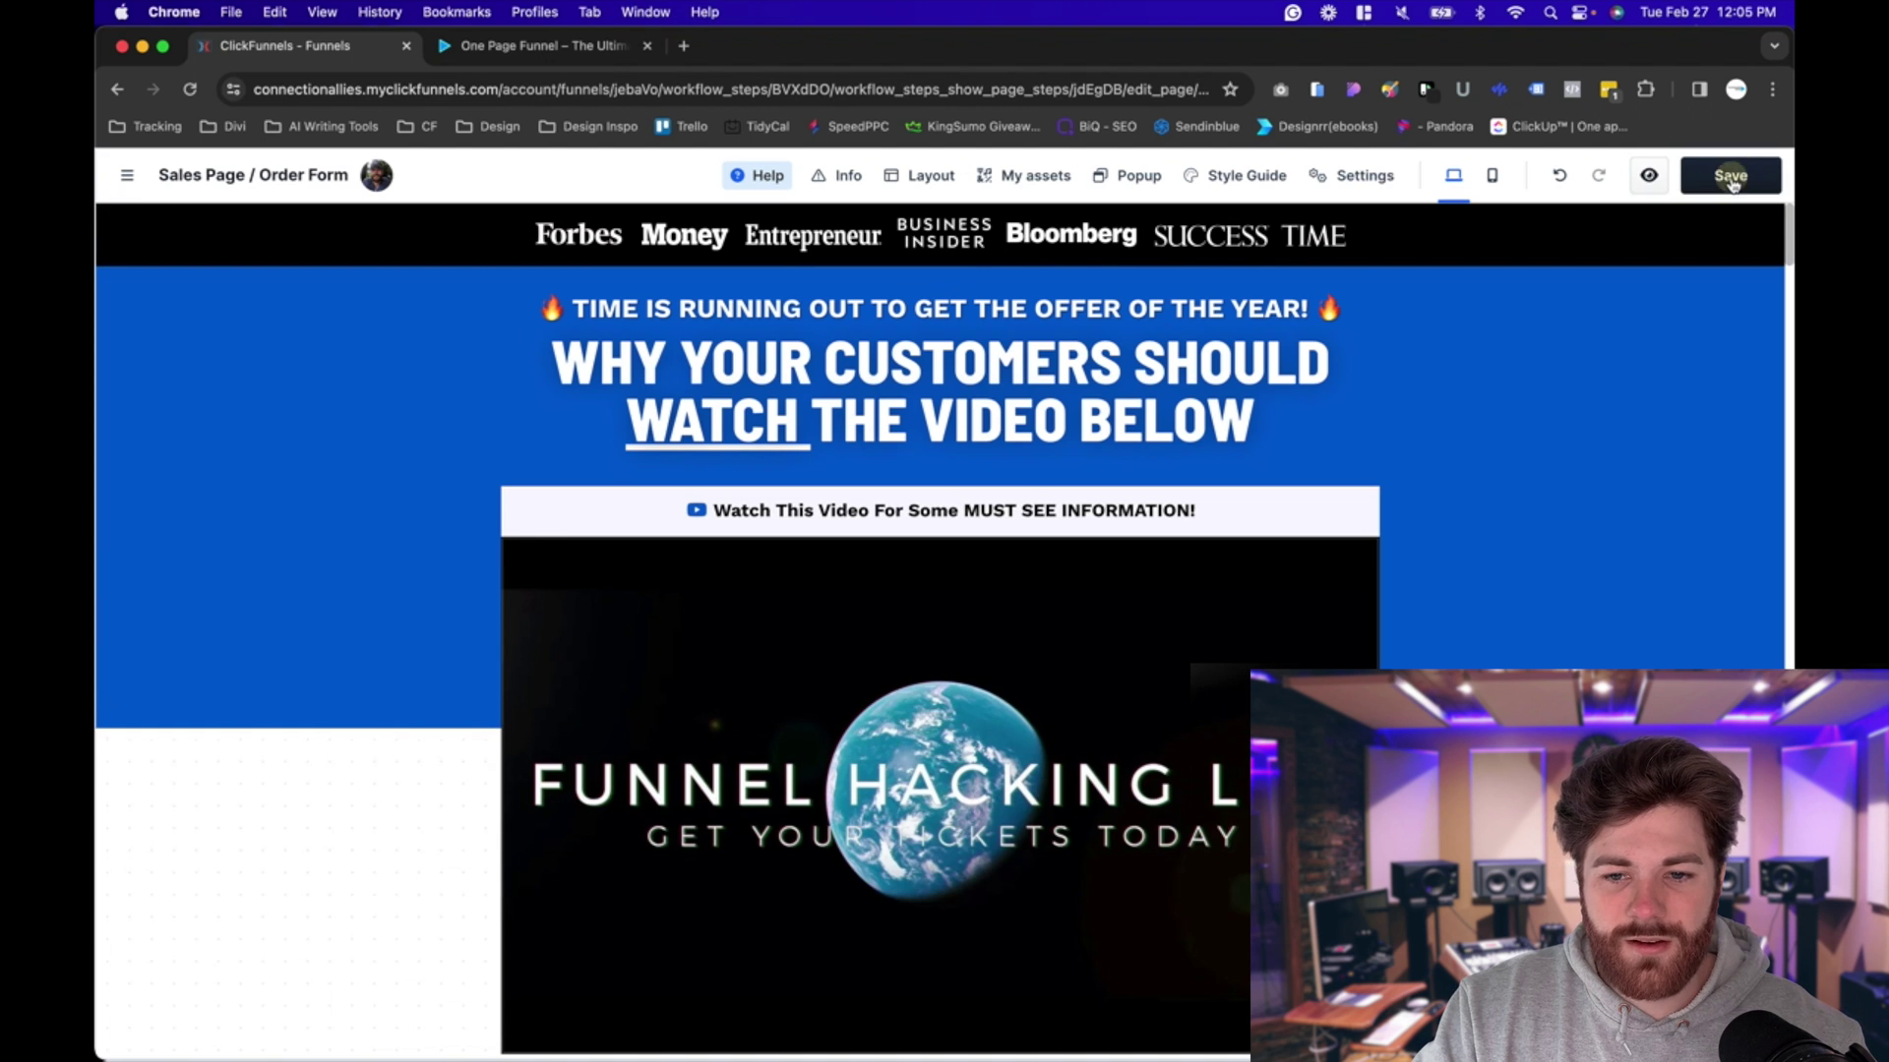
click(1731, 179)
Drag the third illustration from the stacked image row into the bio section's photo column.
scroll(1305, 490, down, 6)
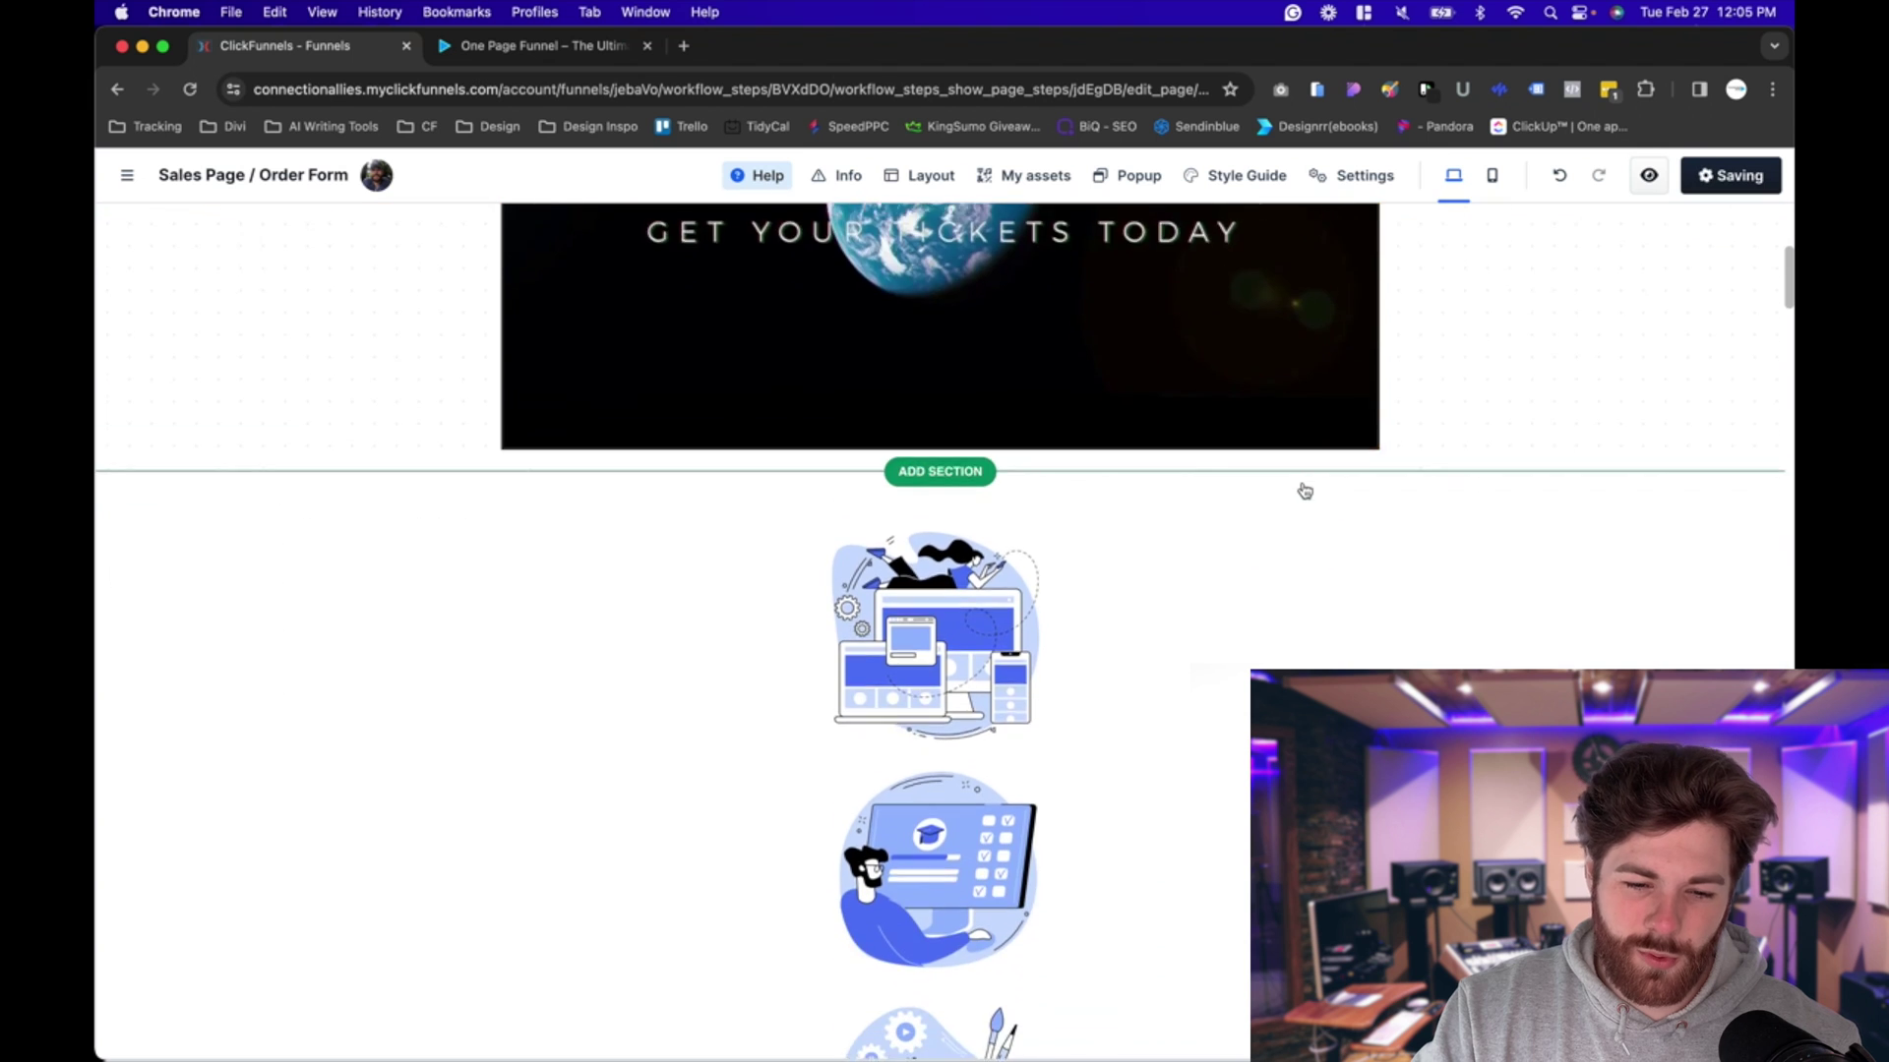
scroll(1305, 490, down, 10)
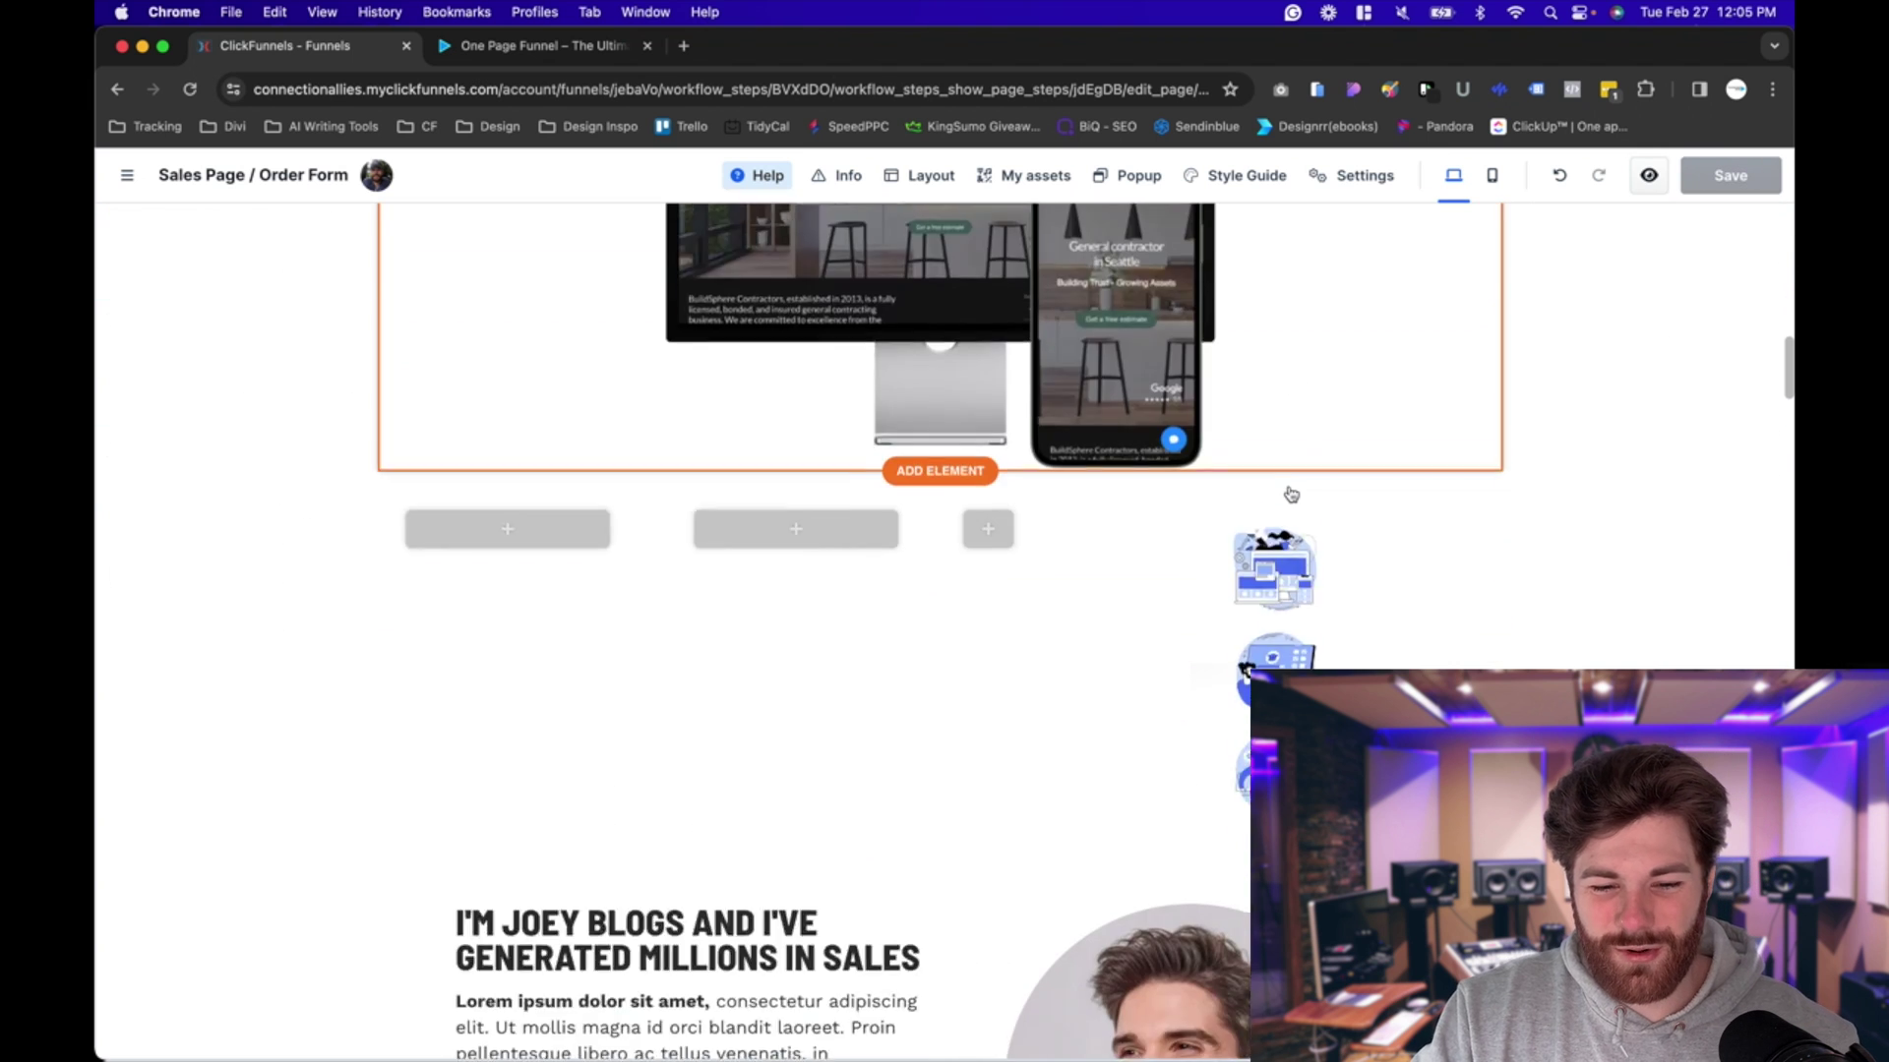
scroll(1291, 493, down, 5)
scroll(1318, 580, up, 3)
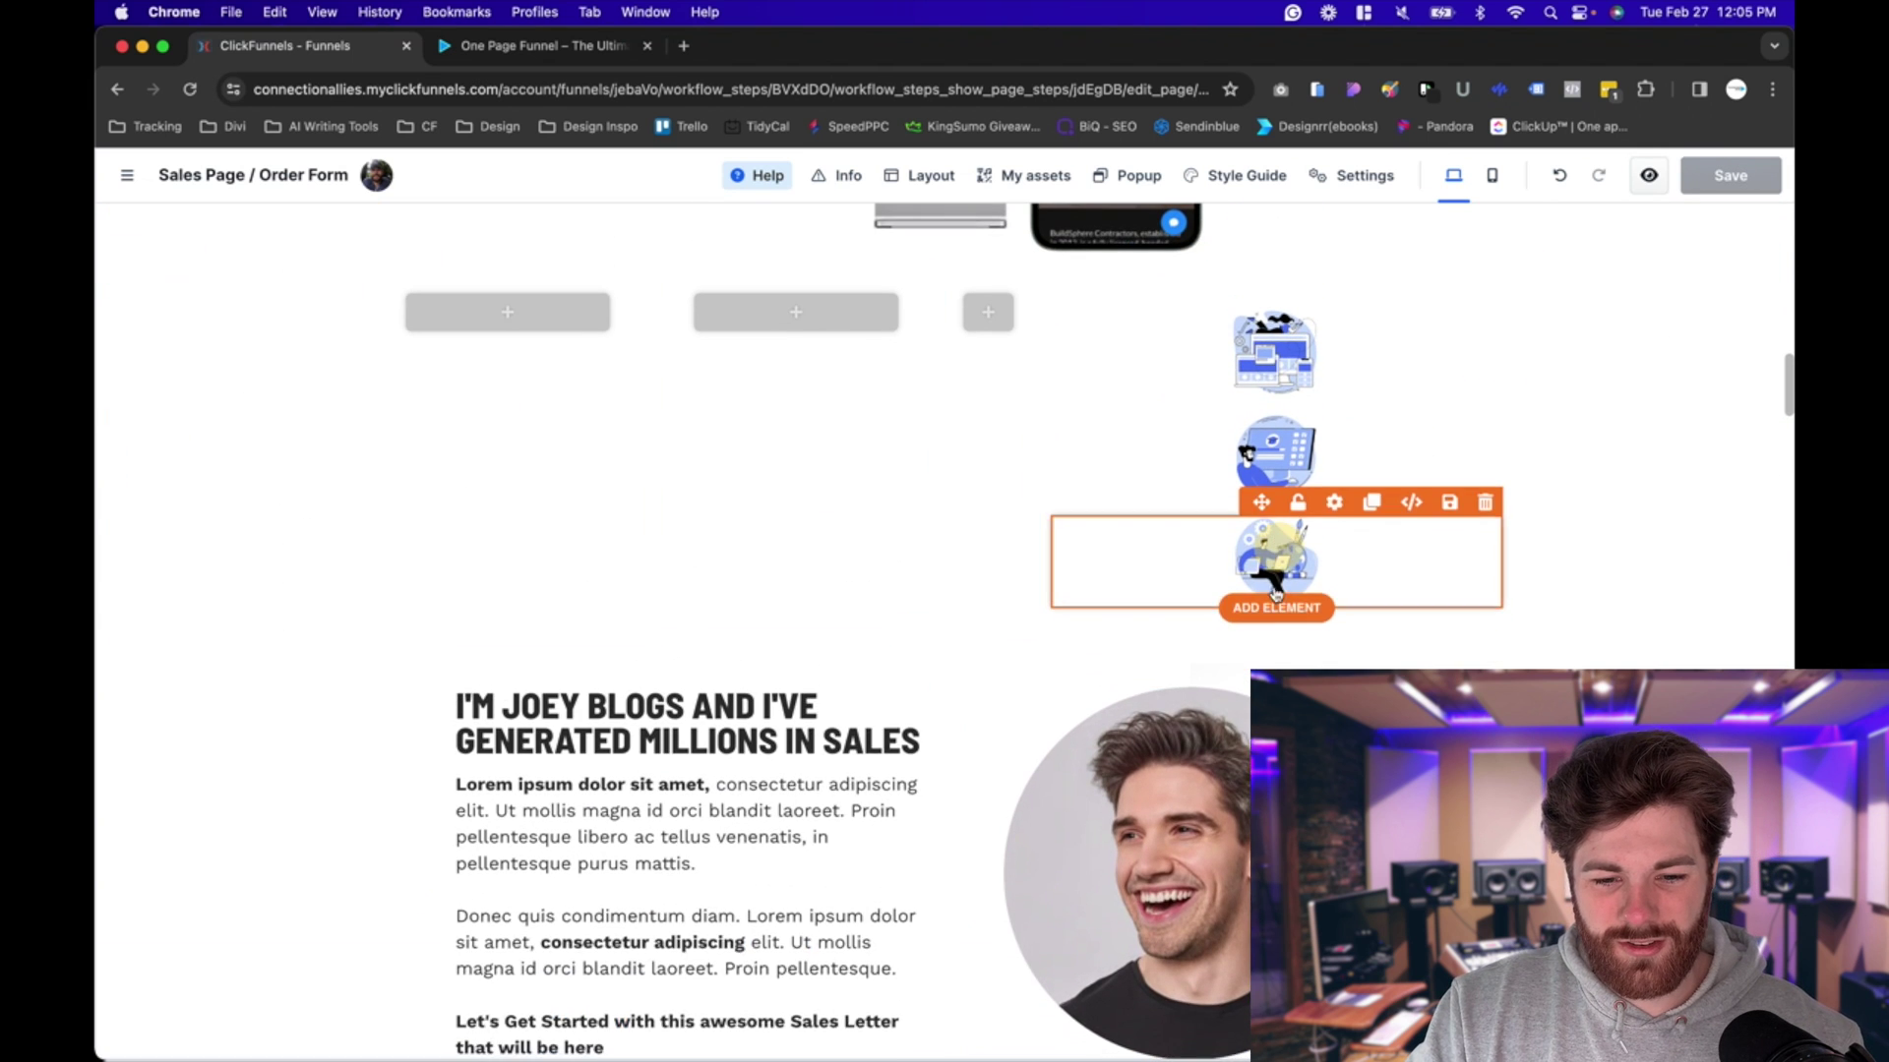
mouse_move(1274, 592)
mouse_down()
mouse_move(1195, 693)
mouse_move(1239, 720)
mouse_move(1195, 678)
mouse_up()
scroll(1240, 720, down, 4)
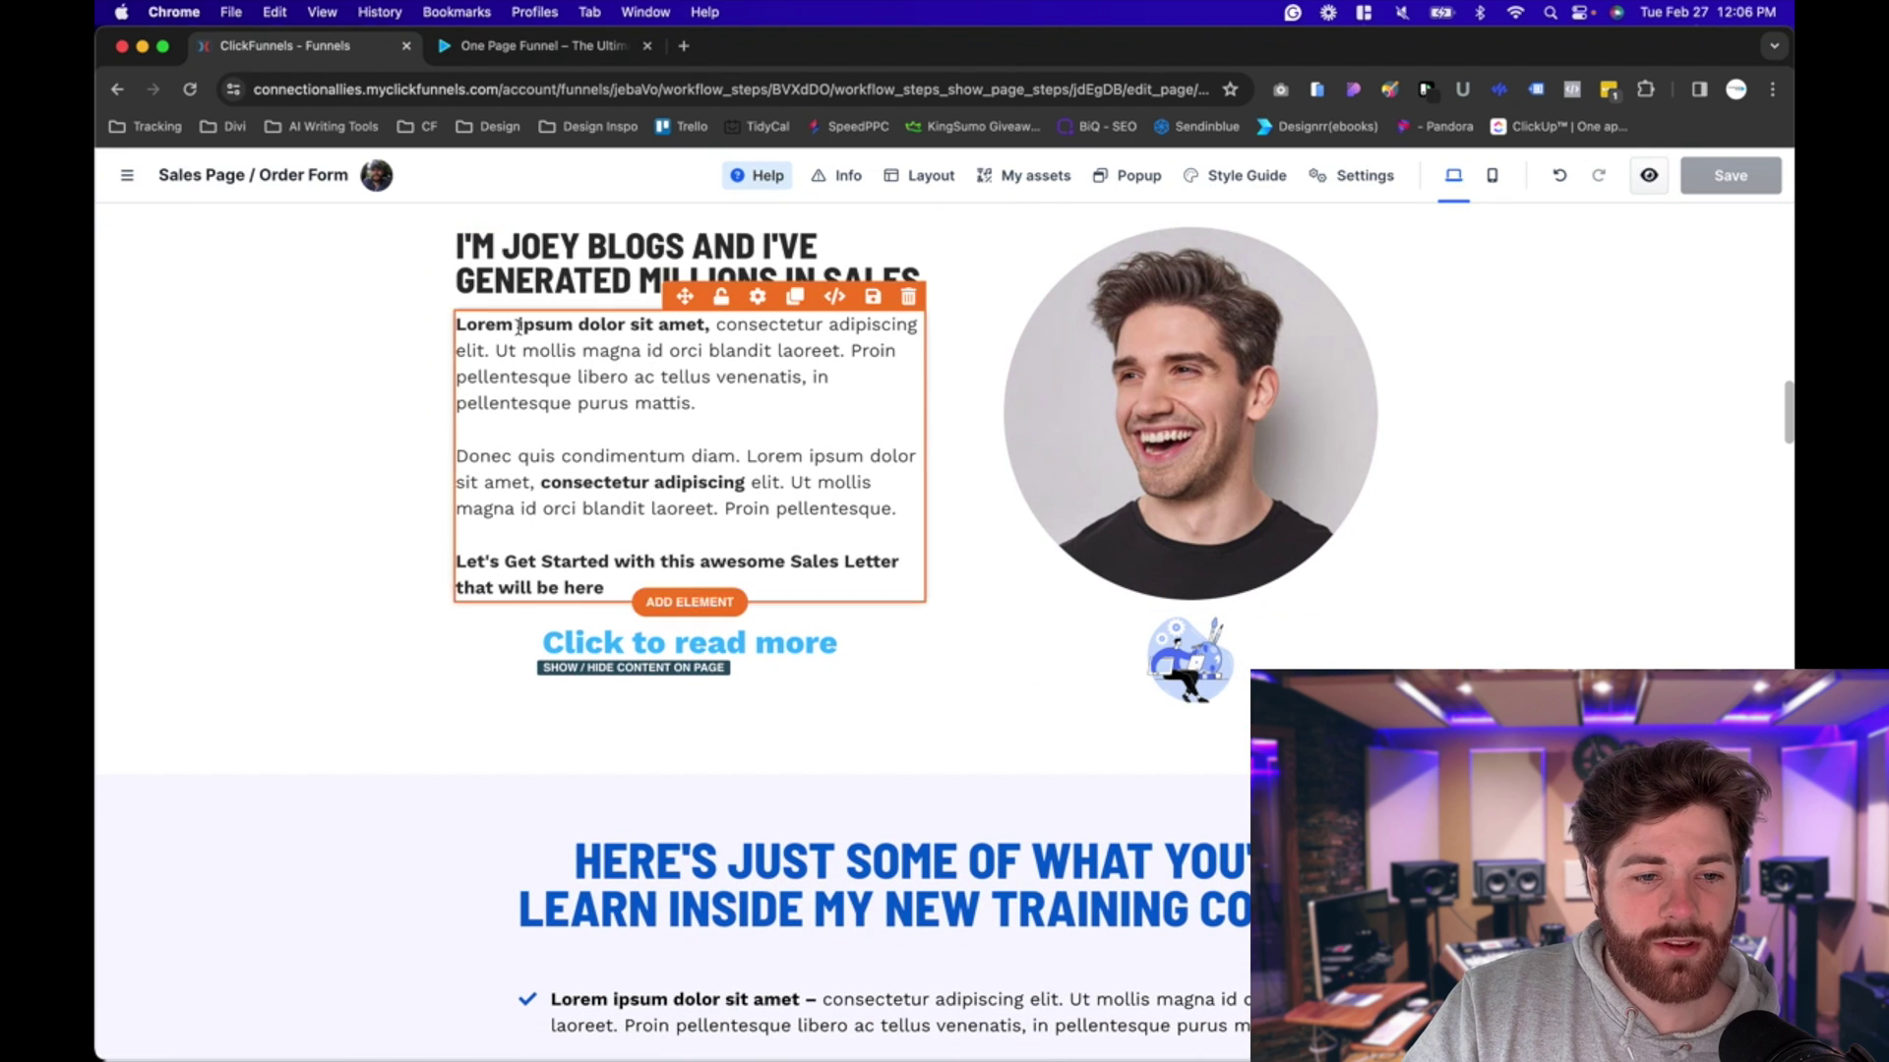
click(546, 46)
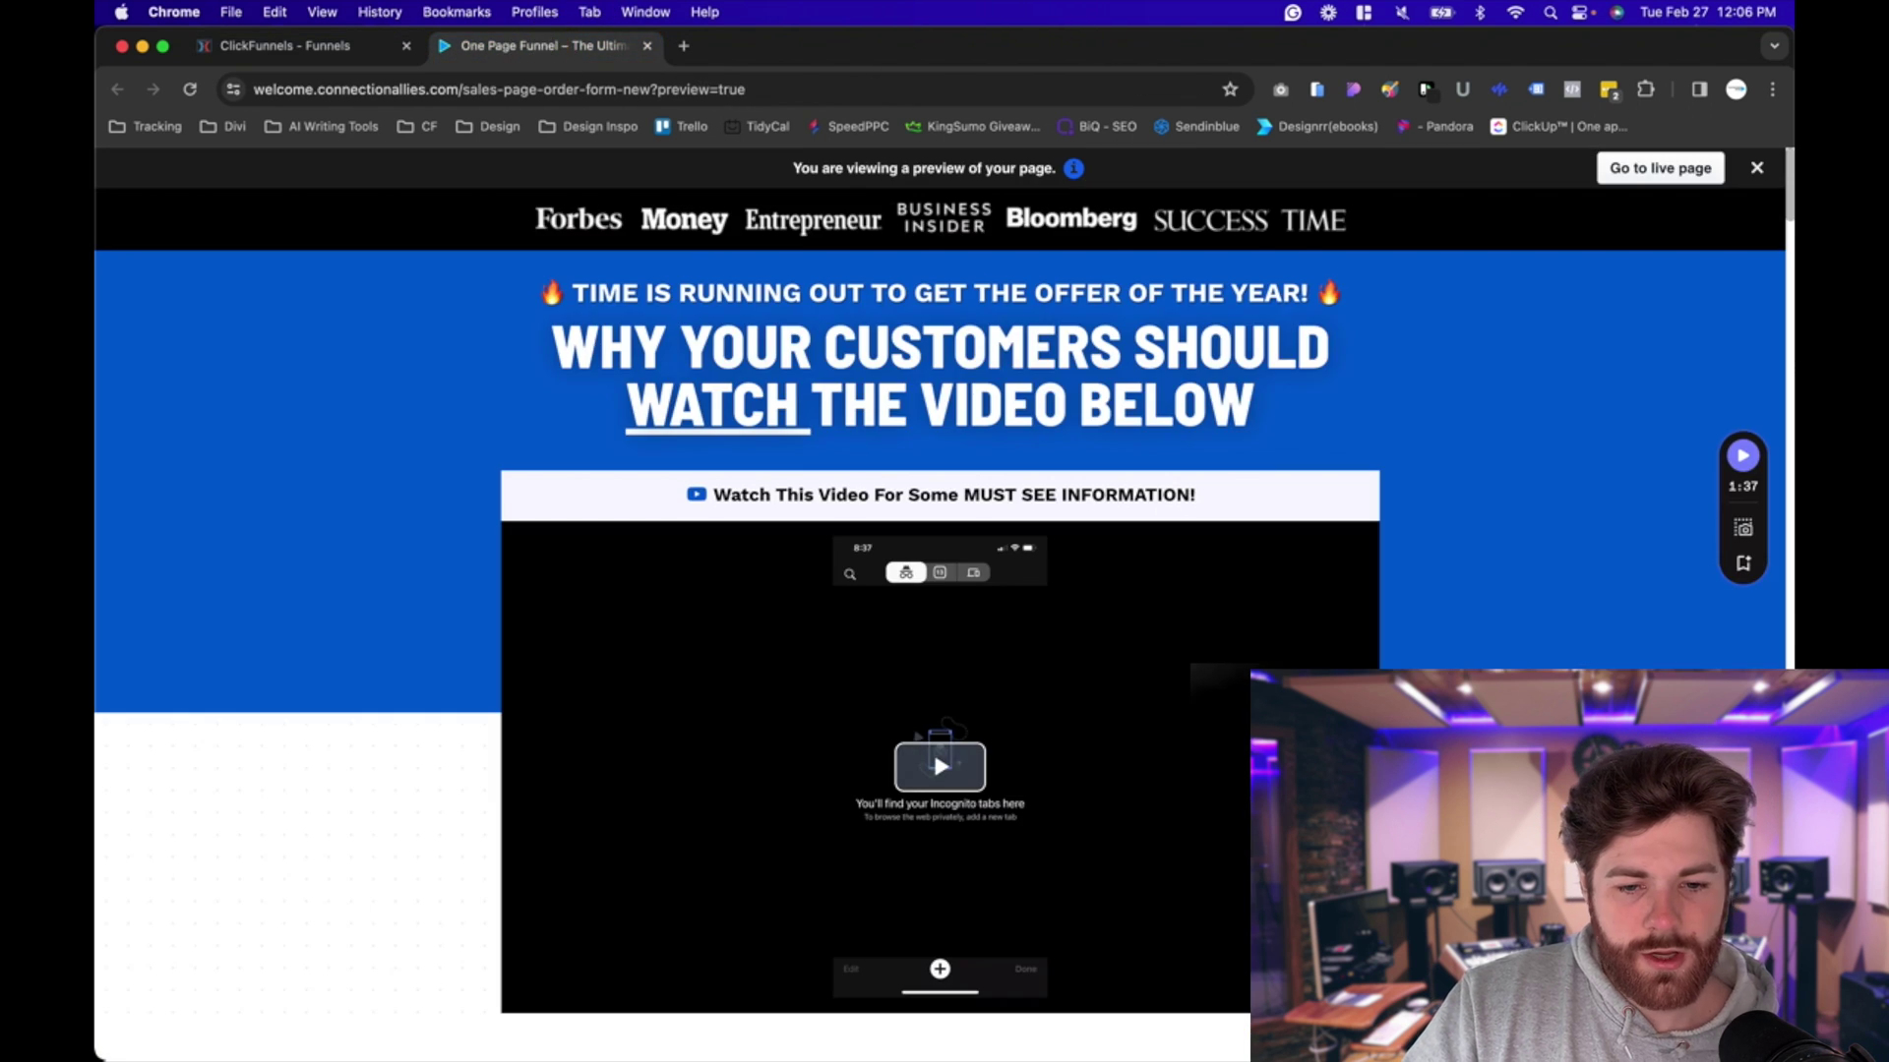
click(190, 89)
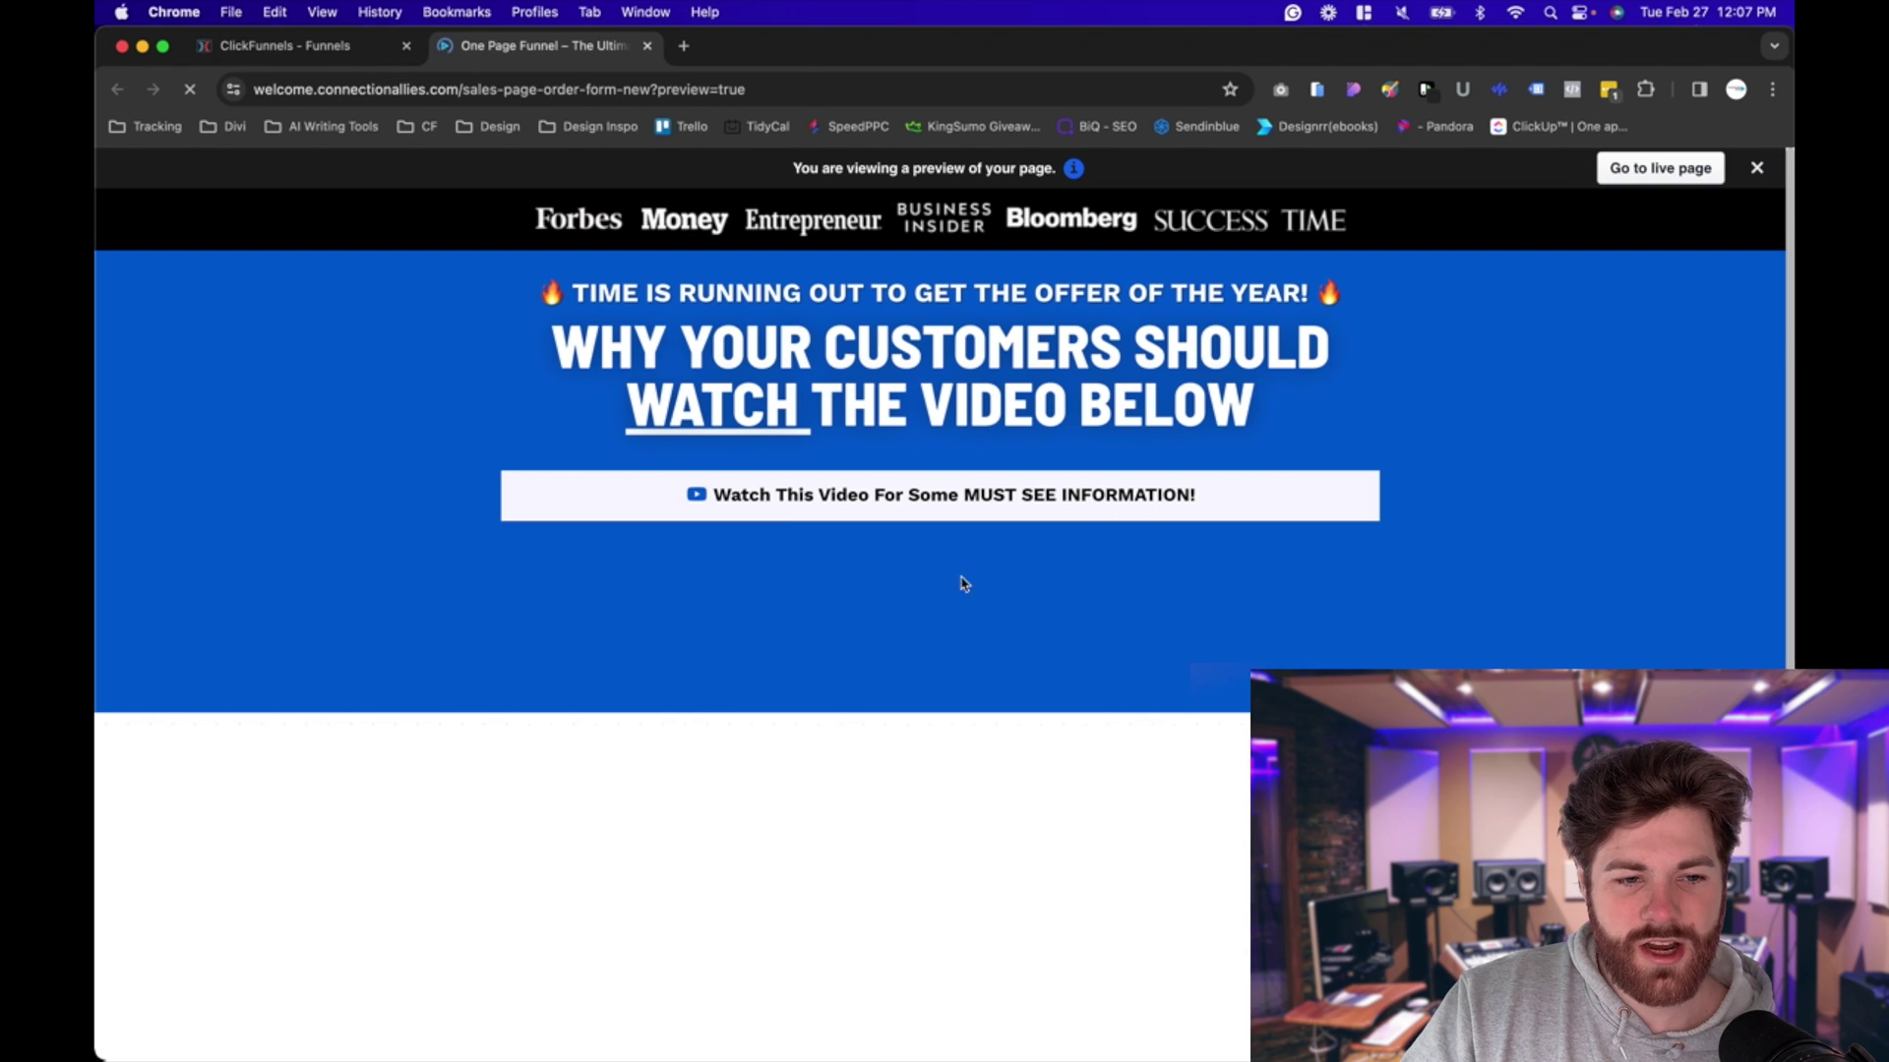
scroll(964, 583, down, 4)
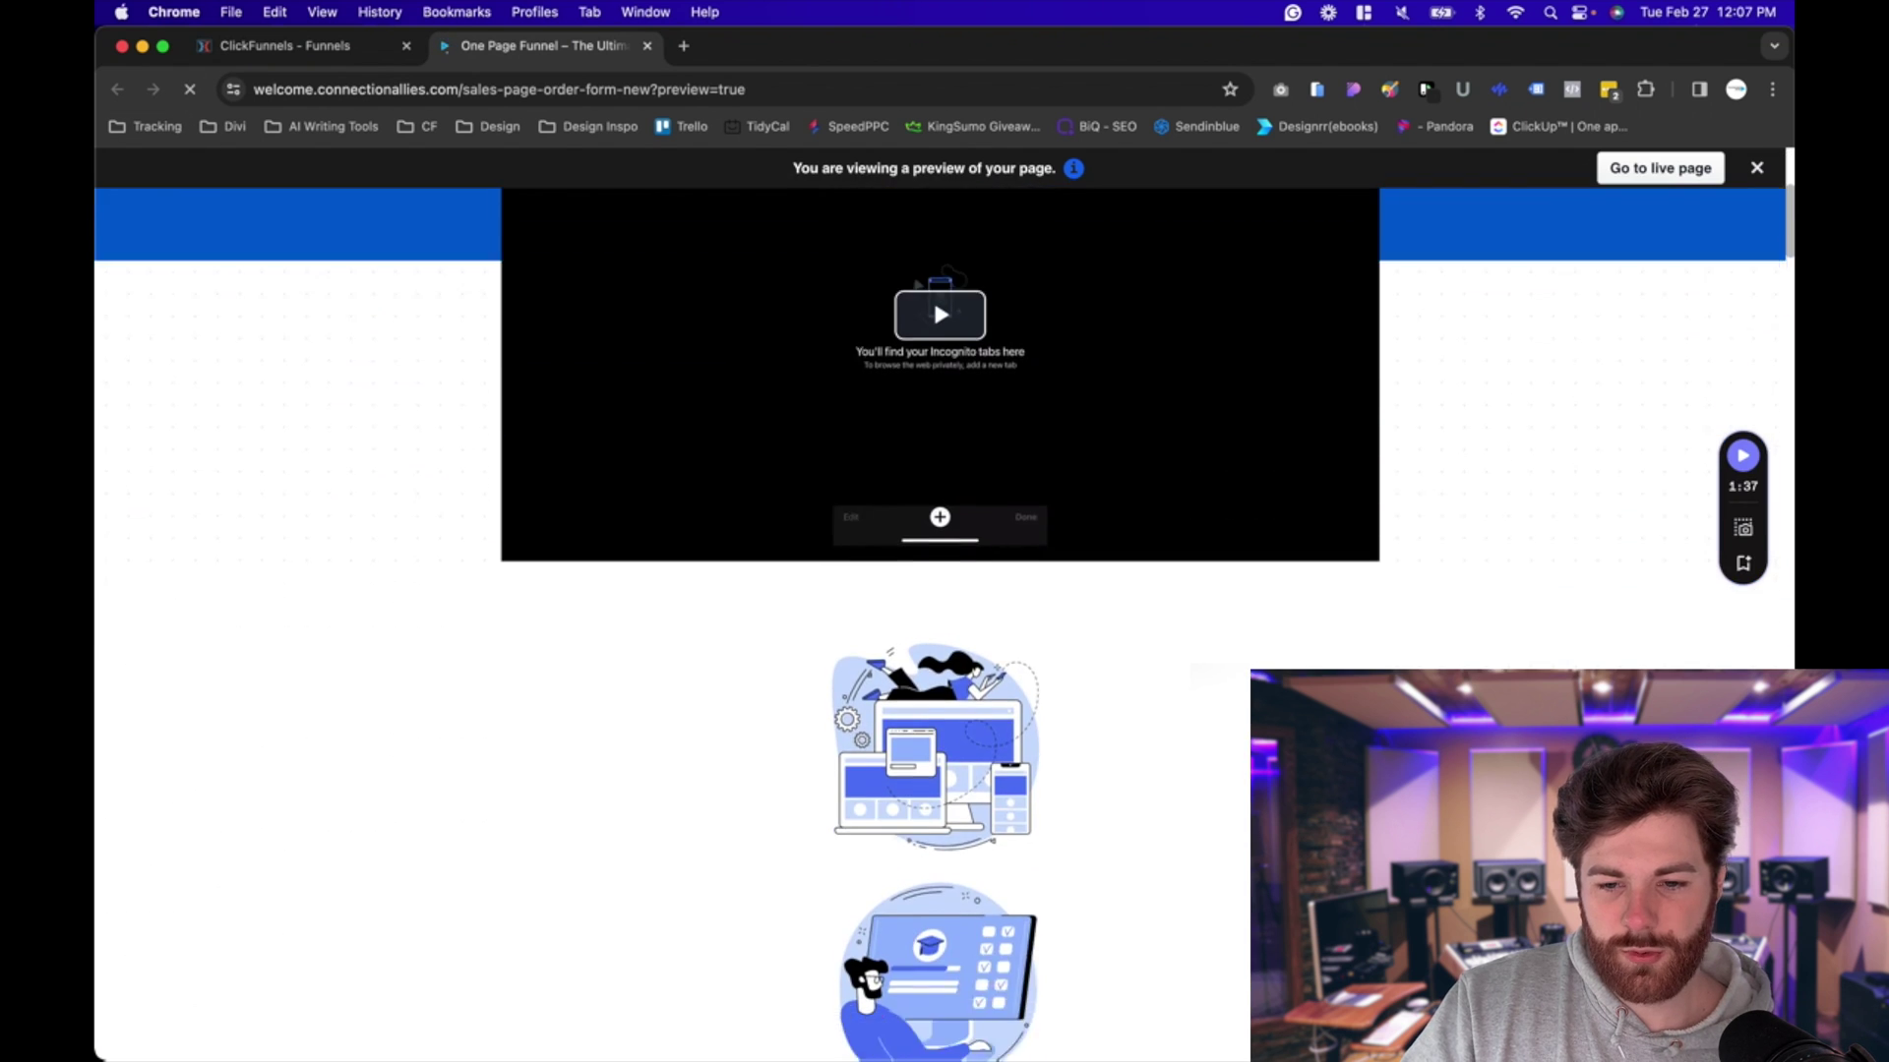
scroll(1187, 778, down, 3)
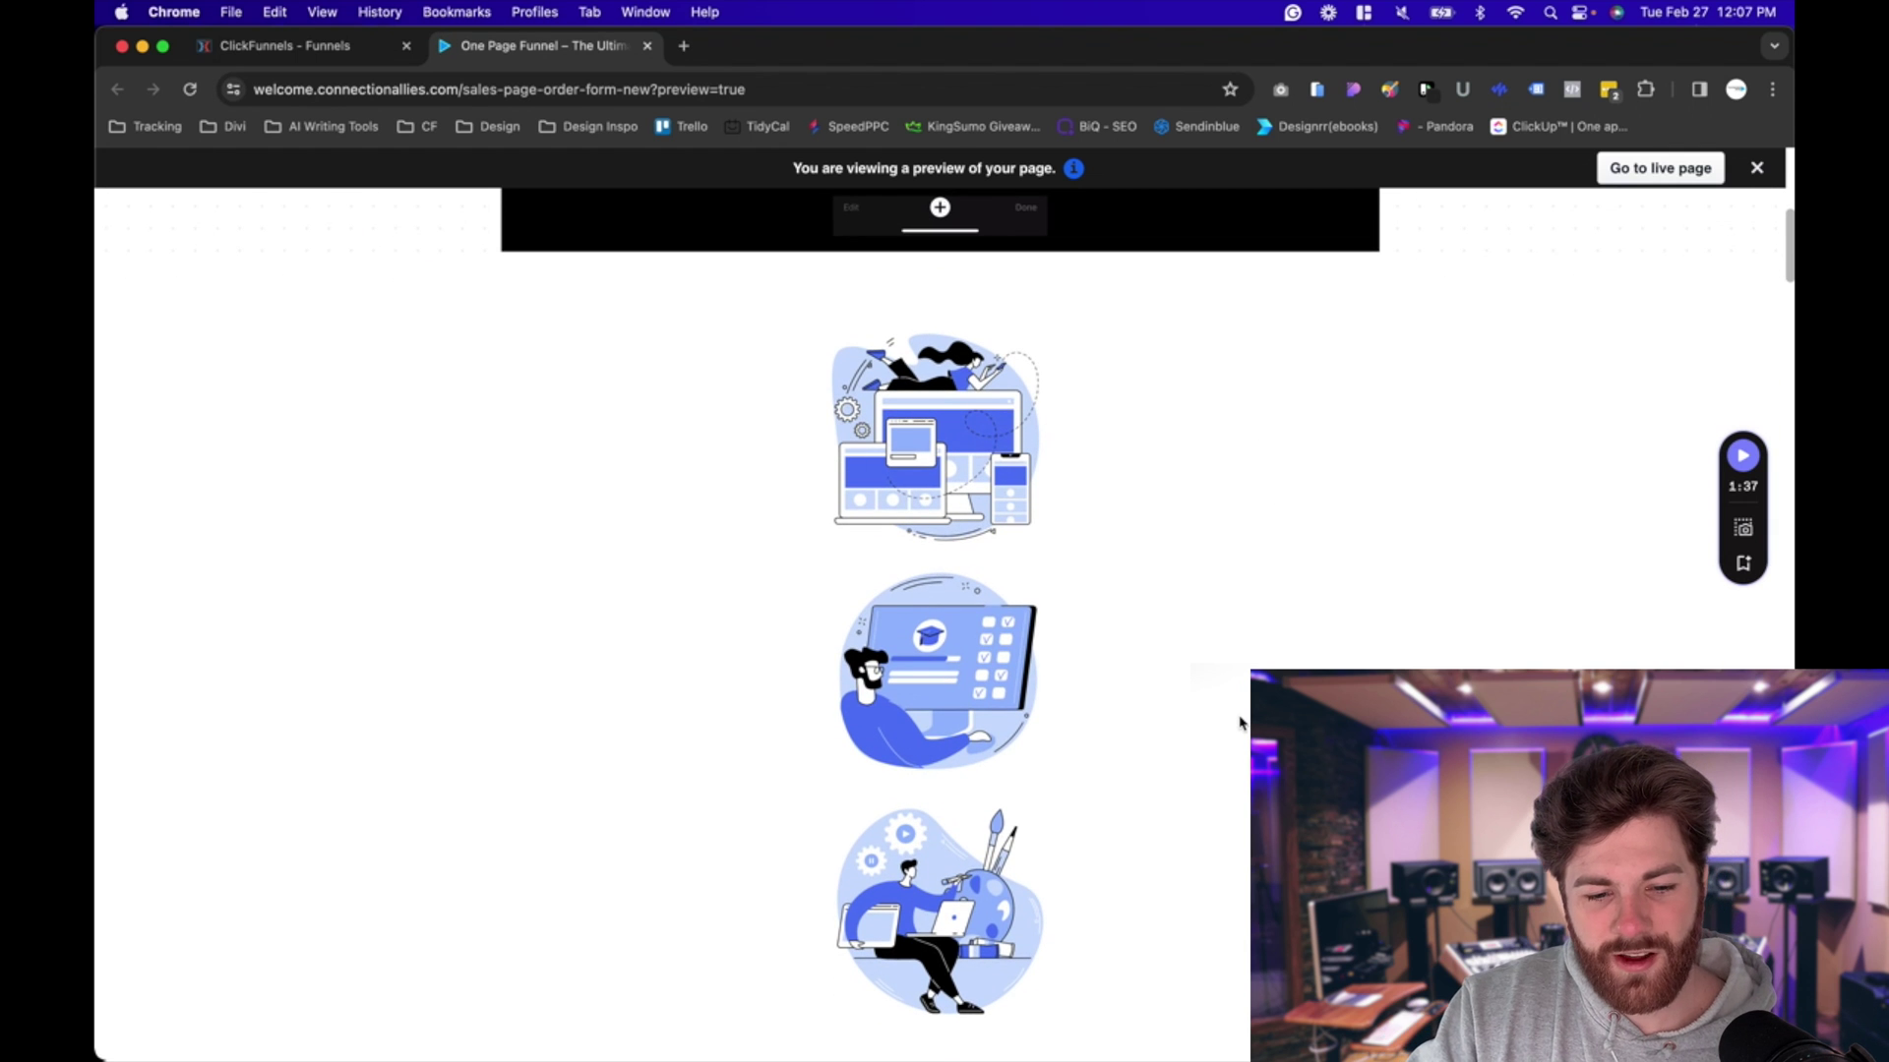
scroll(1239, 723, down, 10)
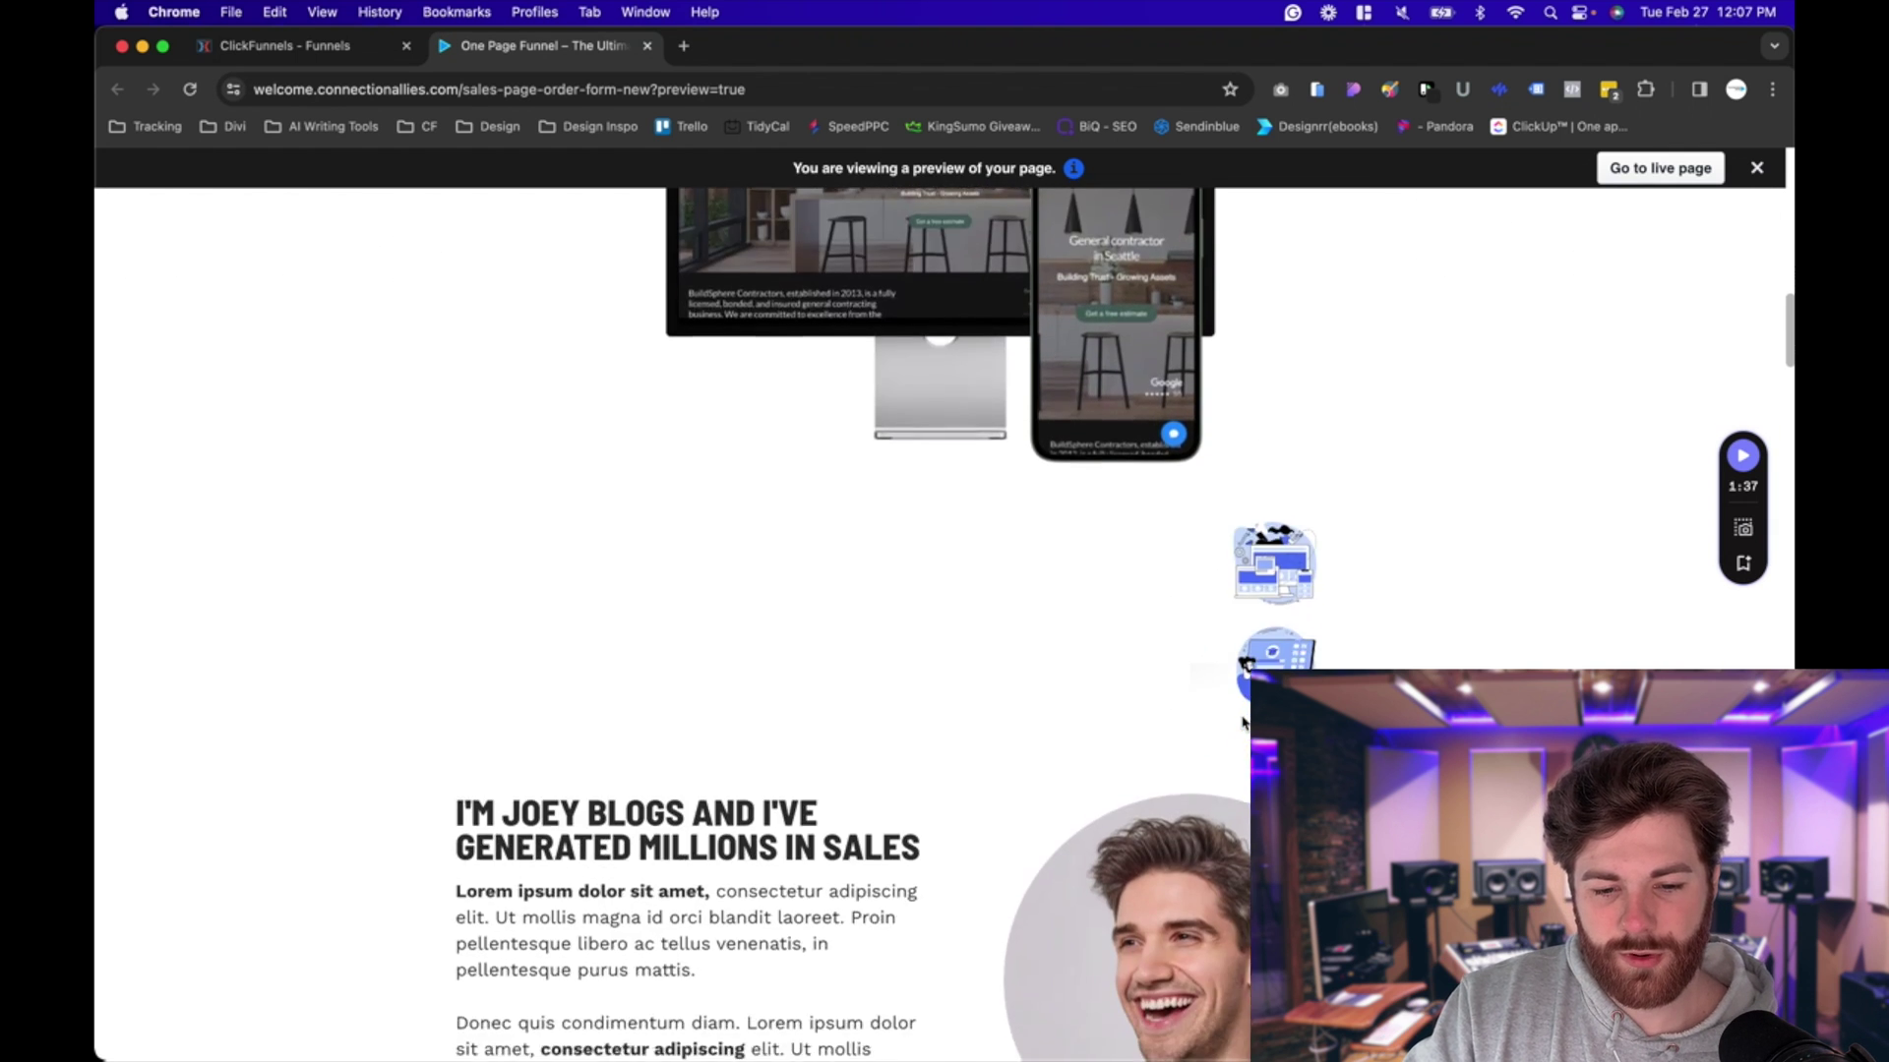
scroll(1243, 723, down, 5)
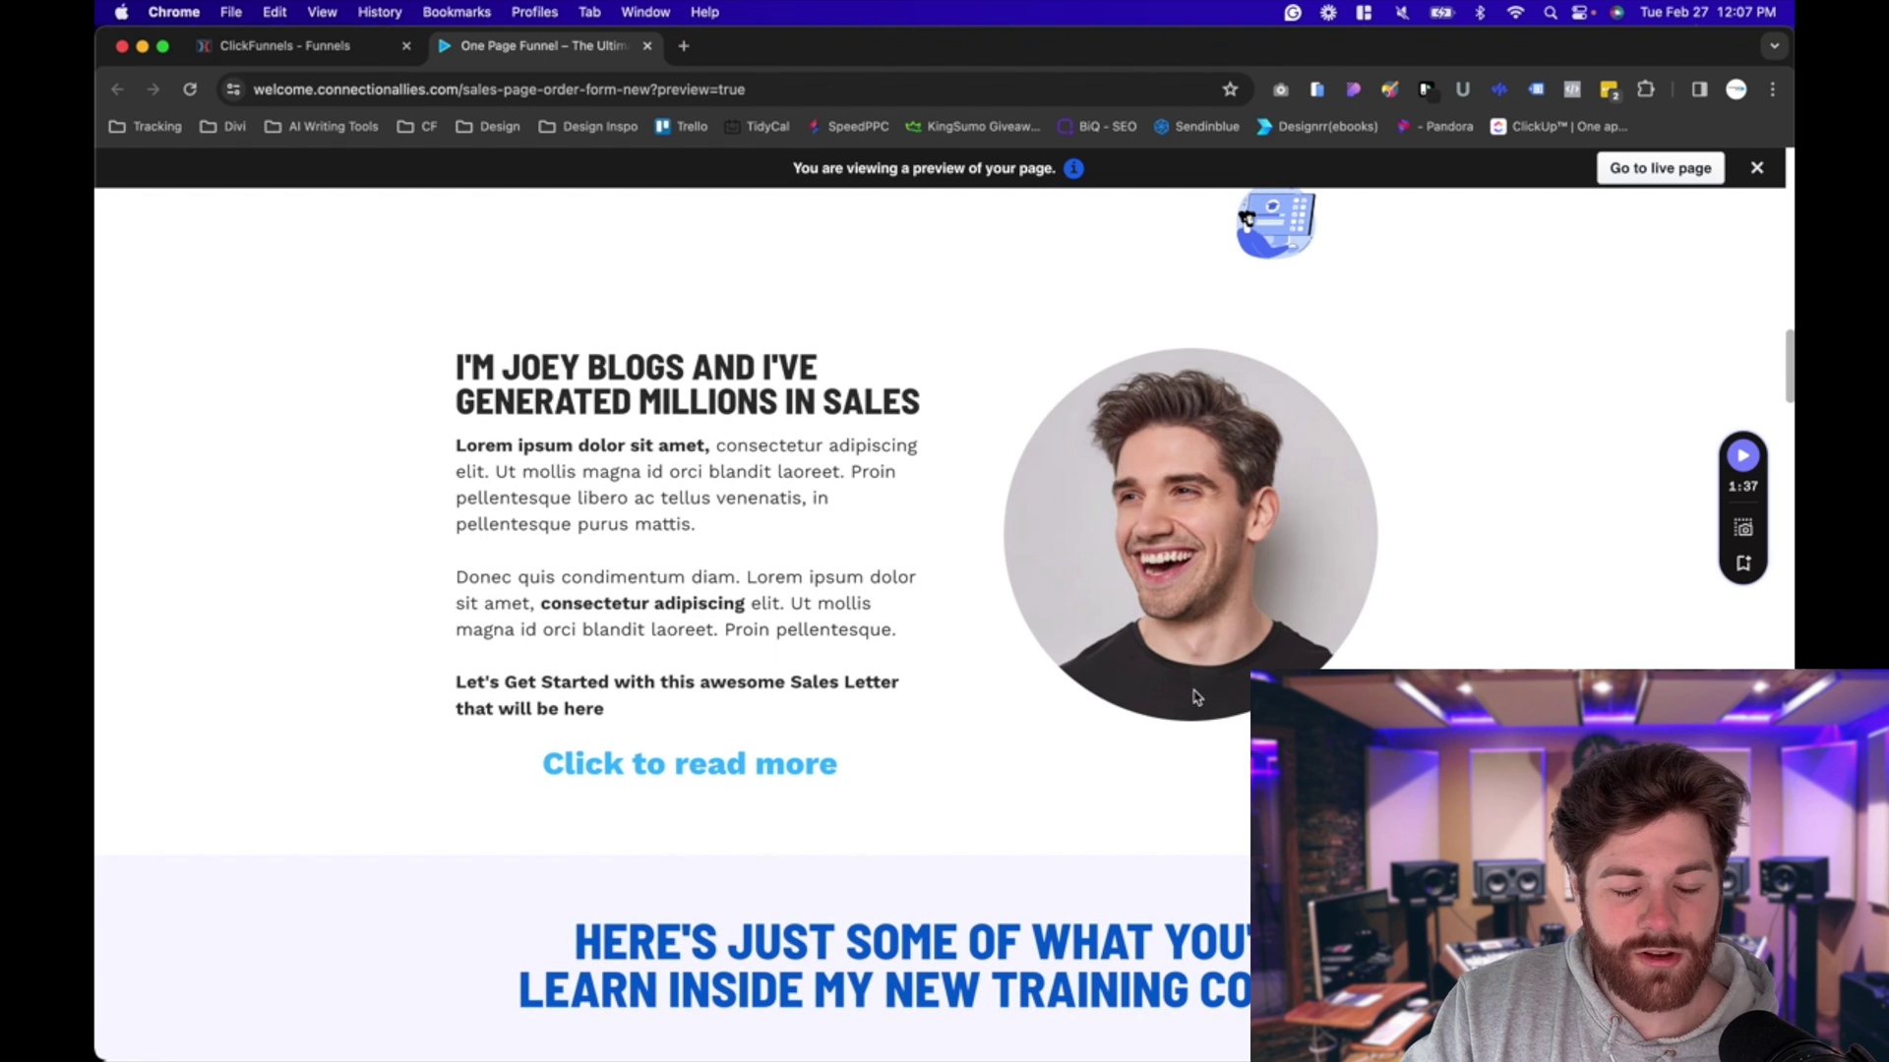
key(super+alt+Left)
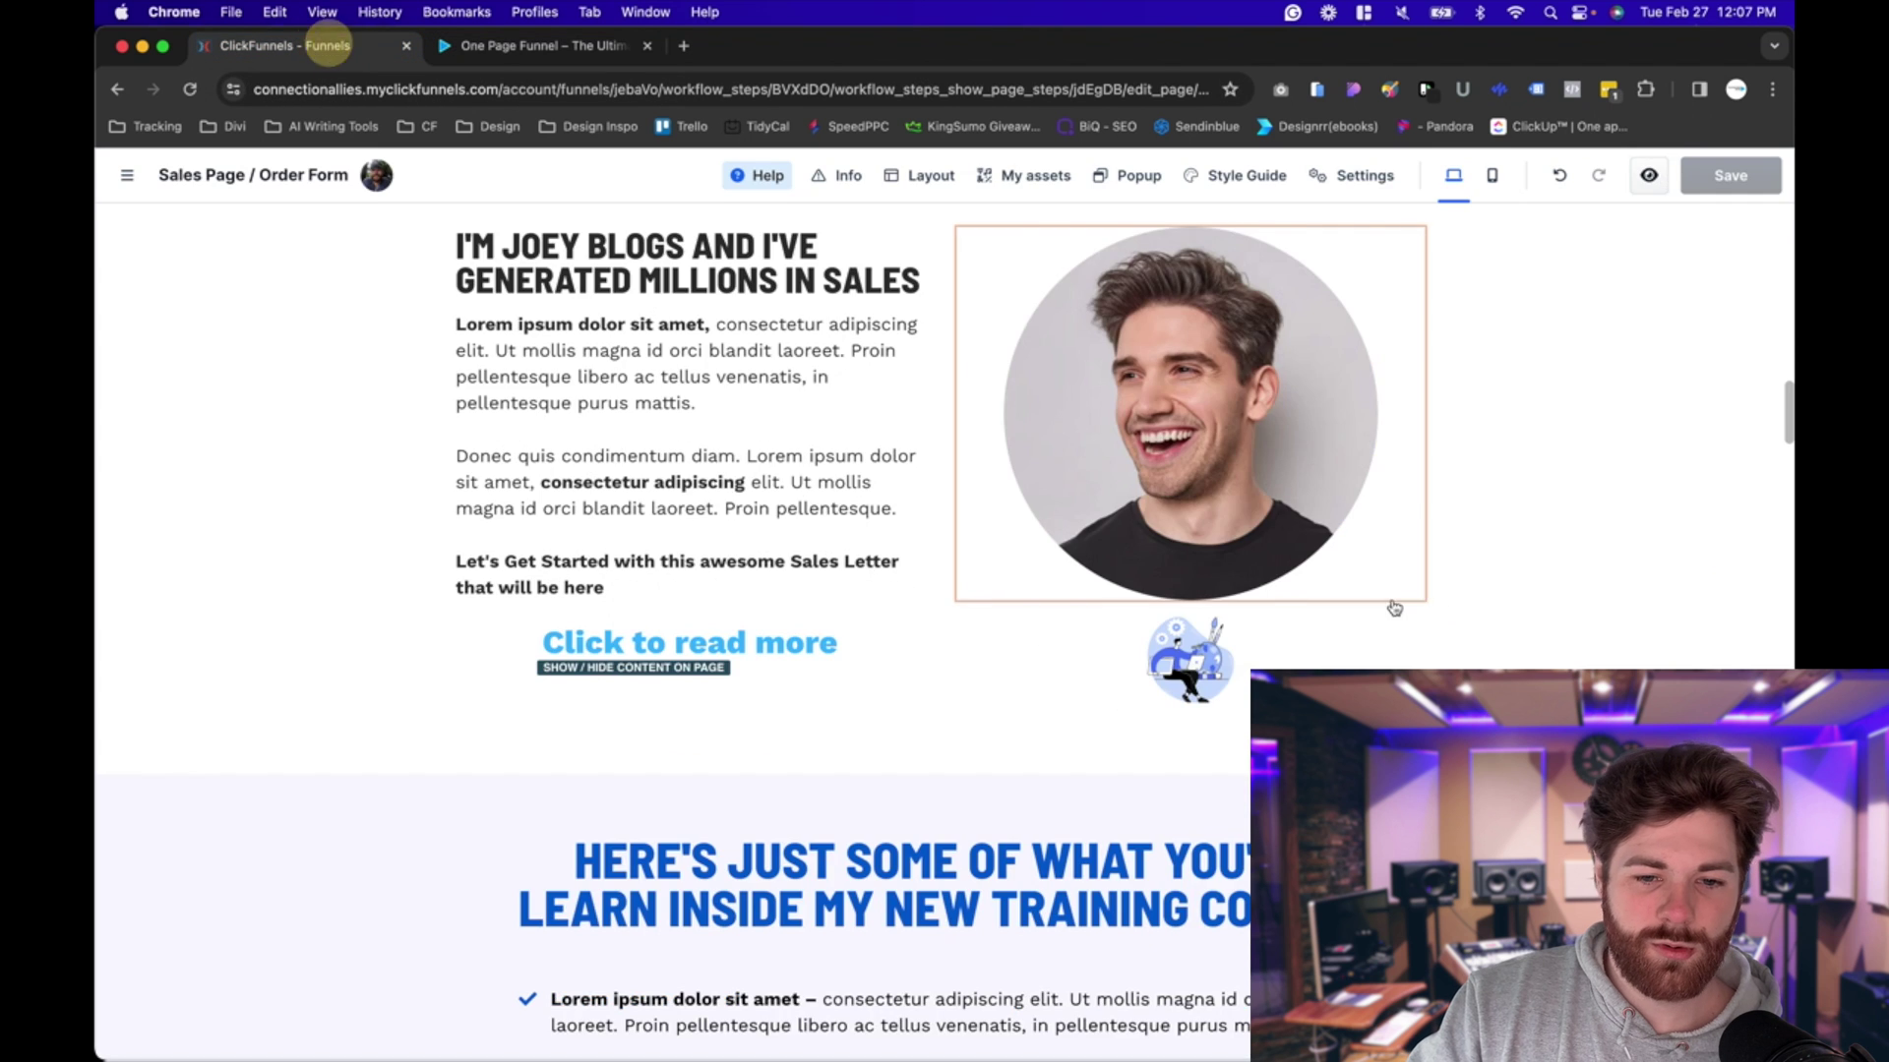
scroll(1496, 609, up, 4)
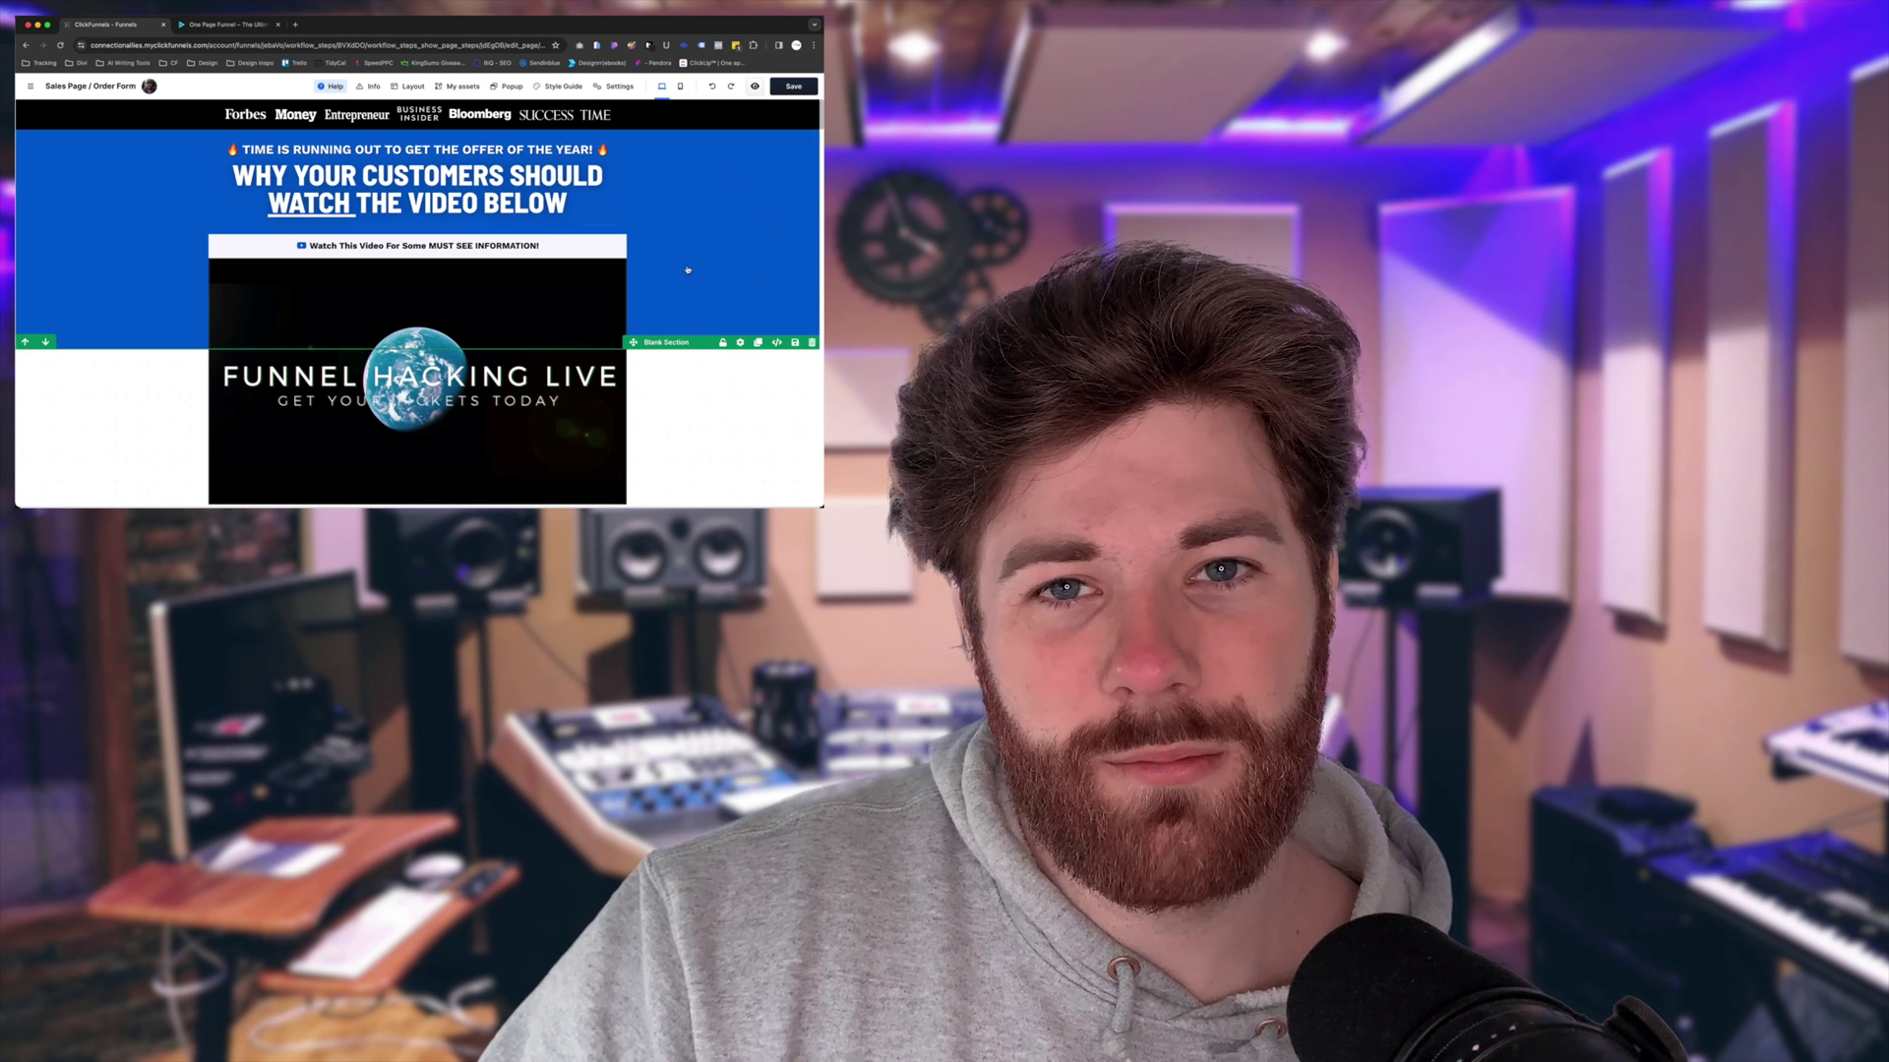
mouse_move(617, 87)
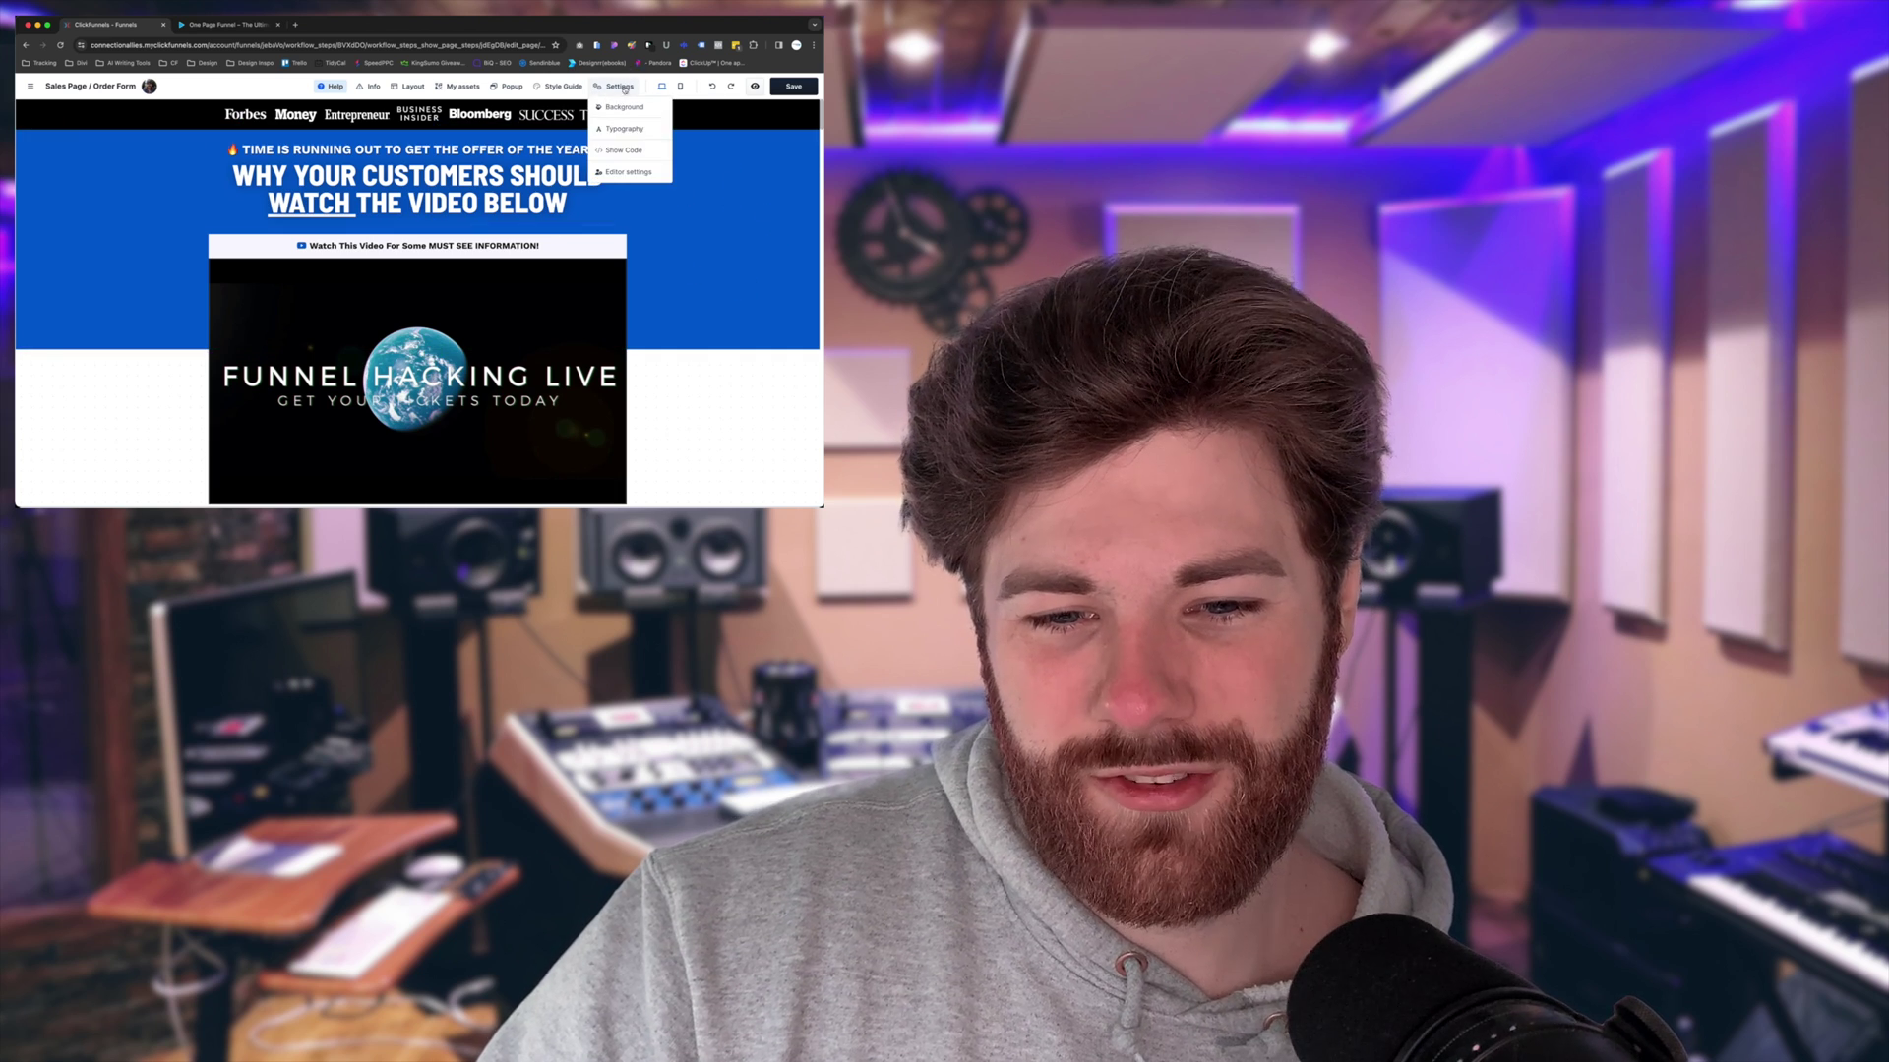
click(624, 153)
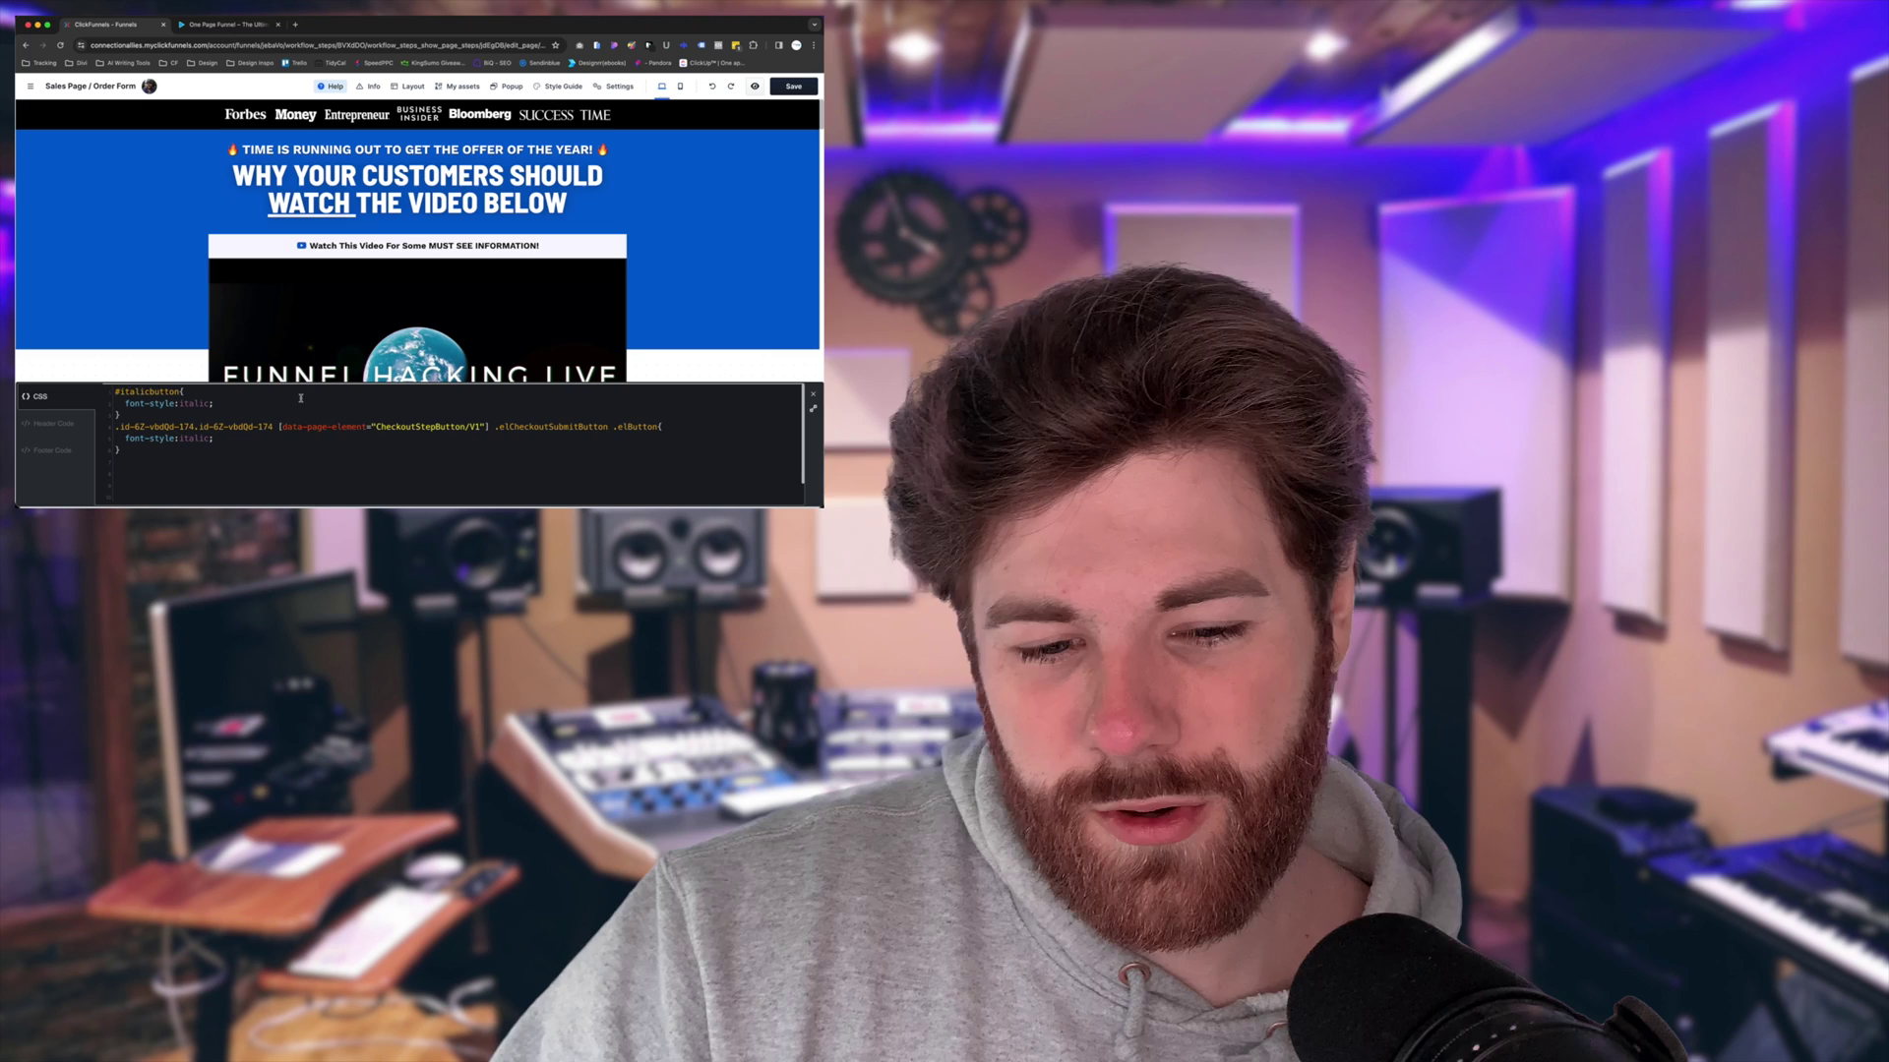
click(52, 423)
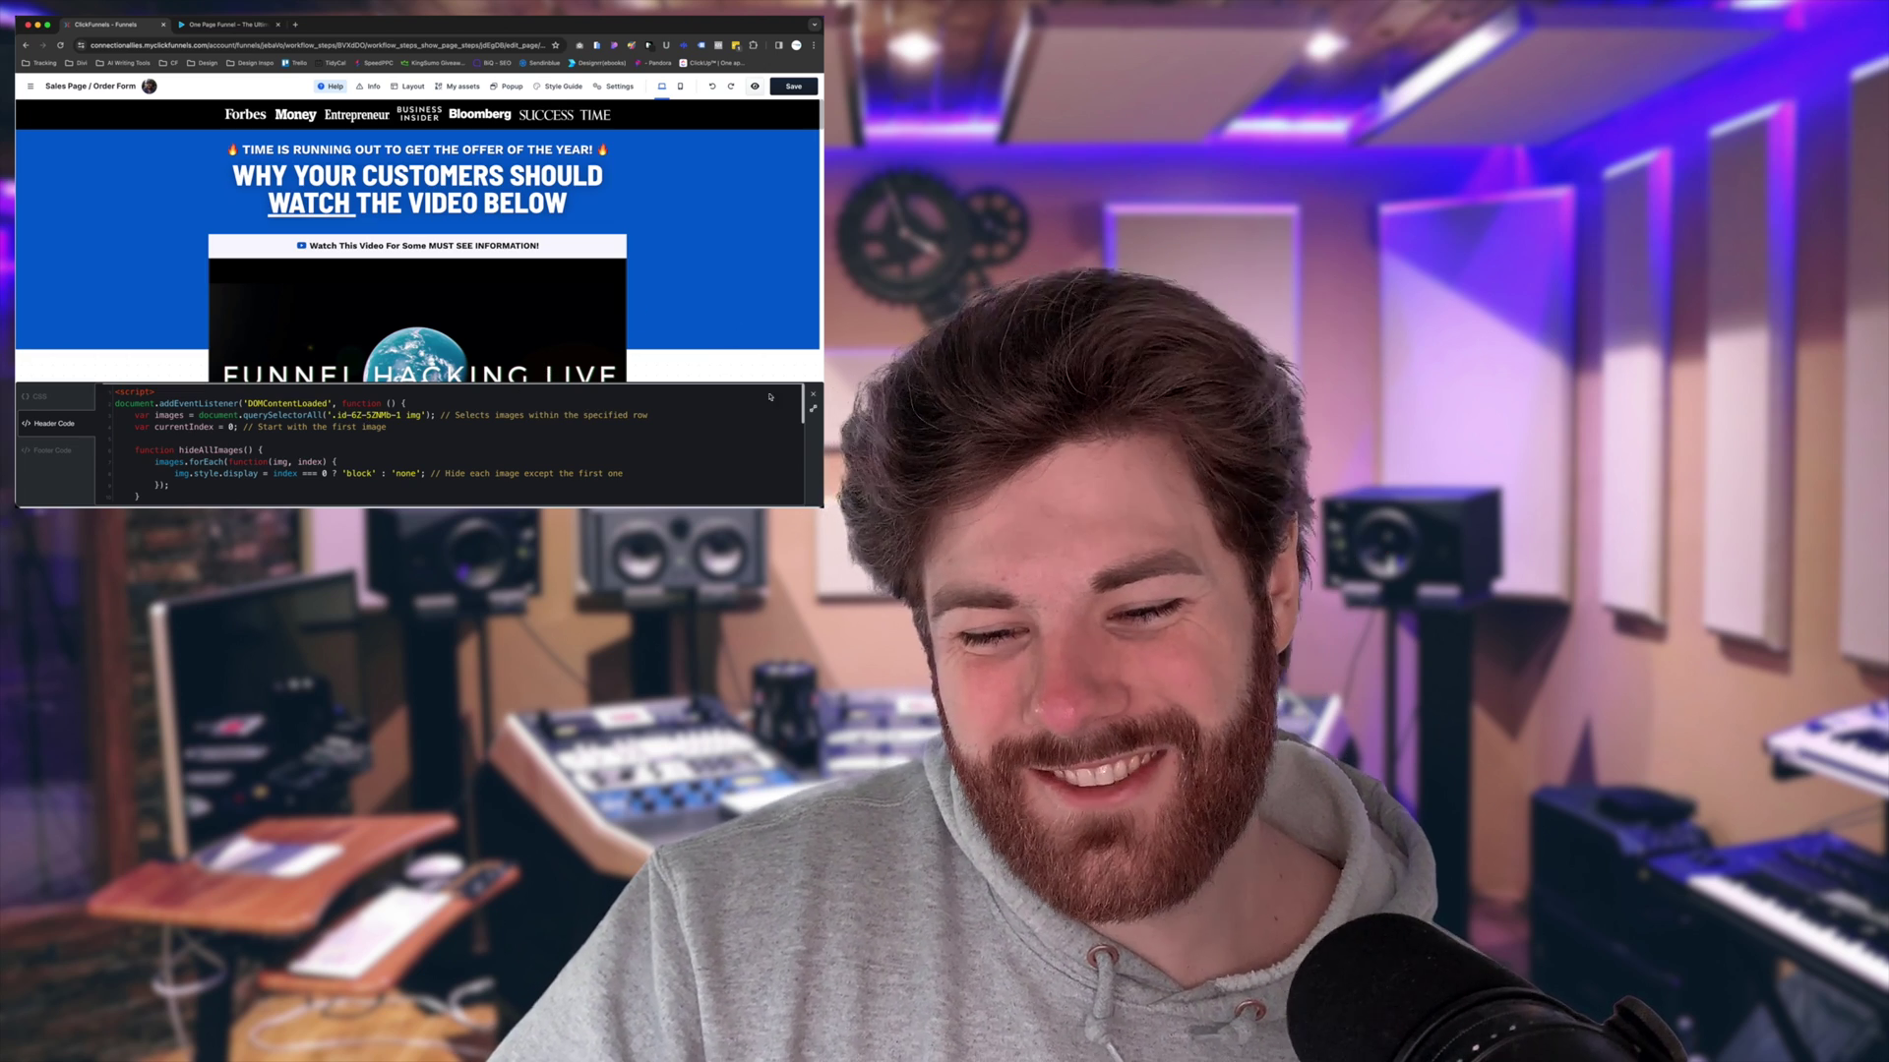
click(813, 397)
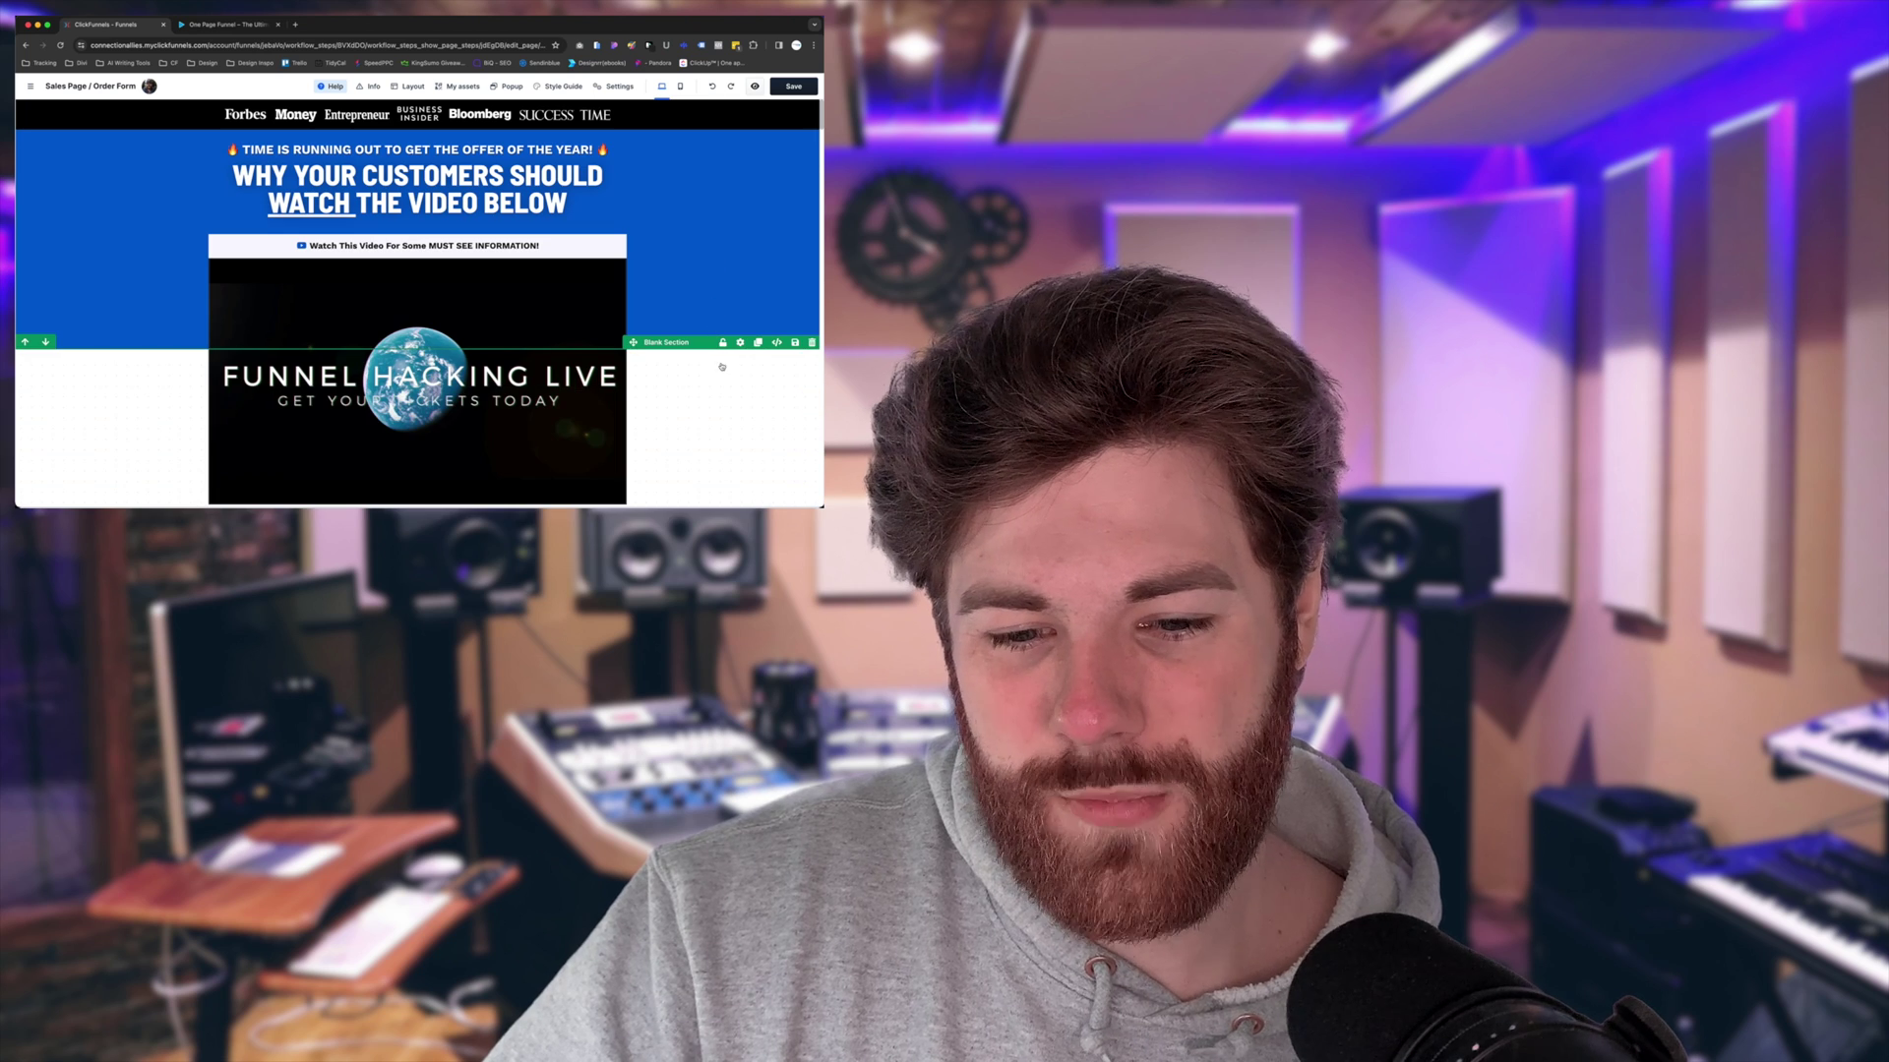
scroll(677, 289, down, 5)
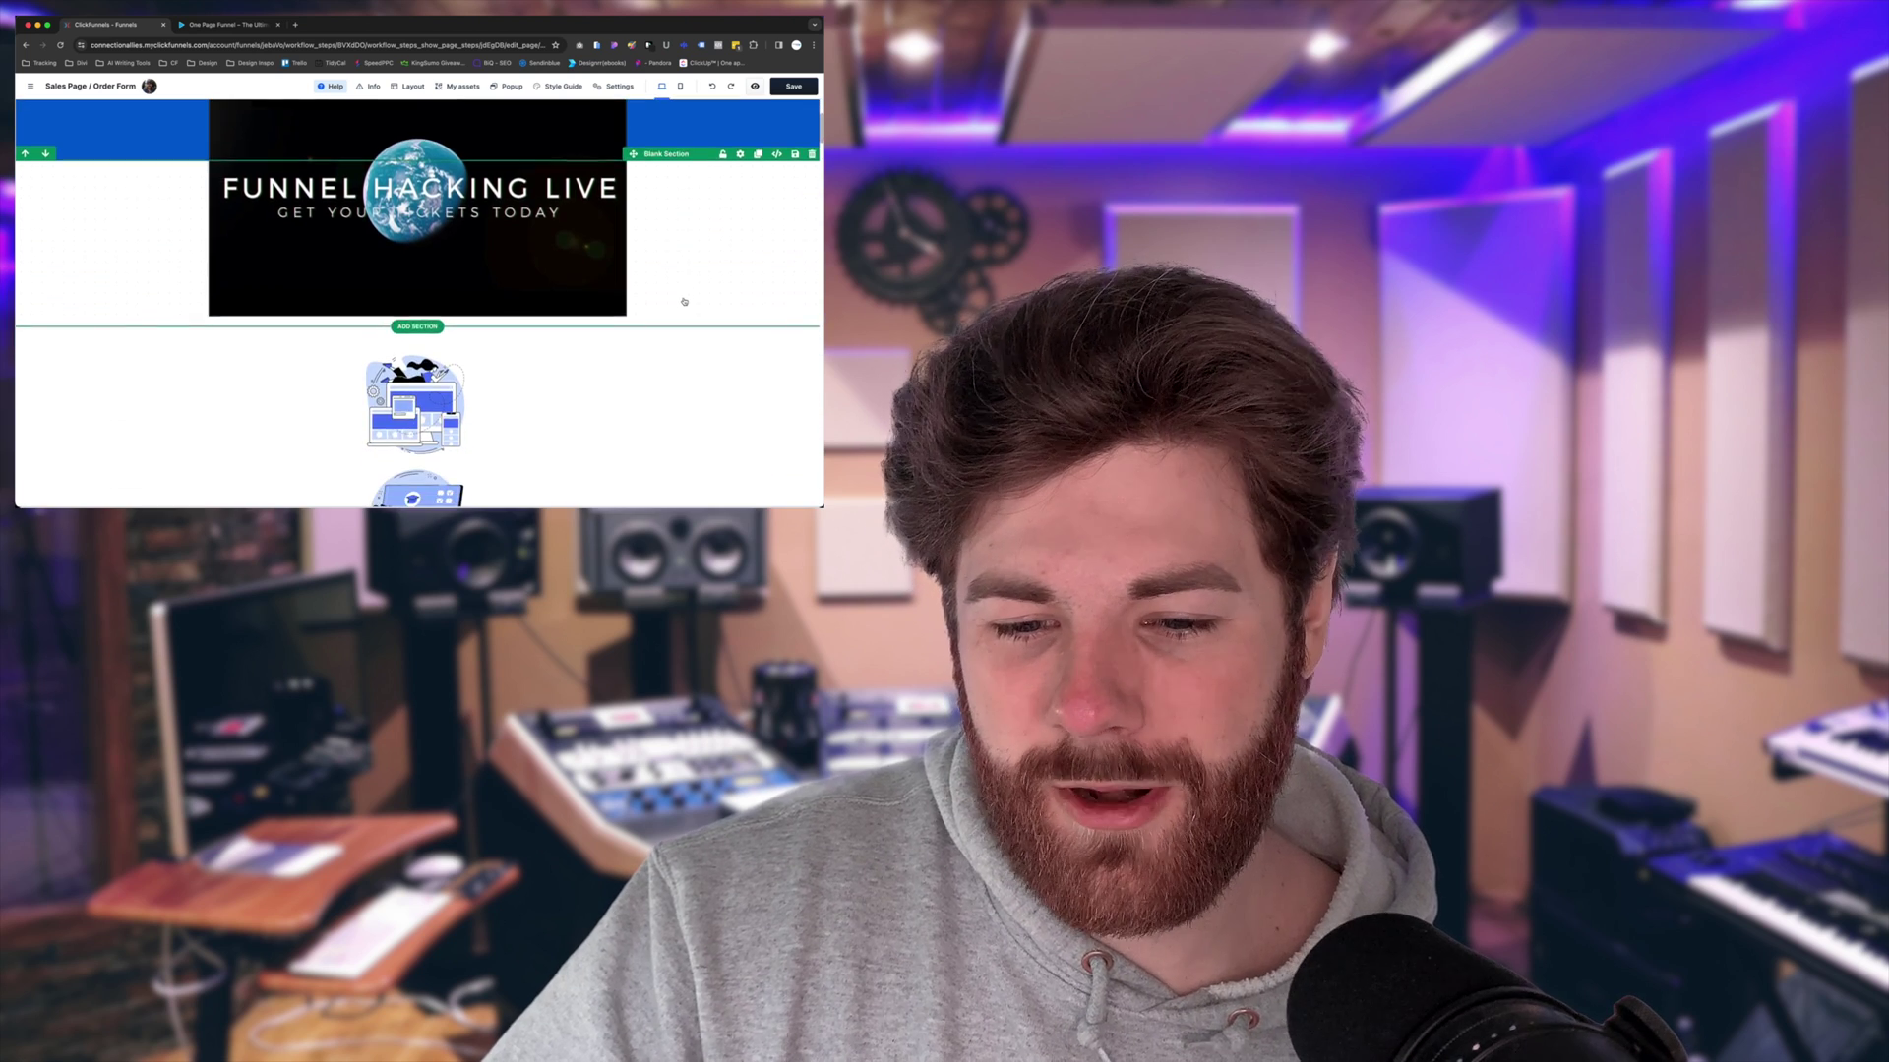
scroll(683, 301, down, 2)
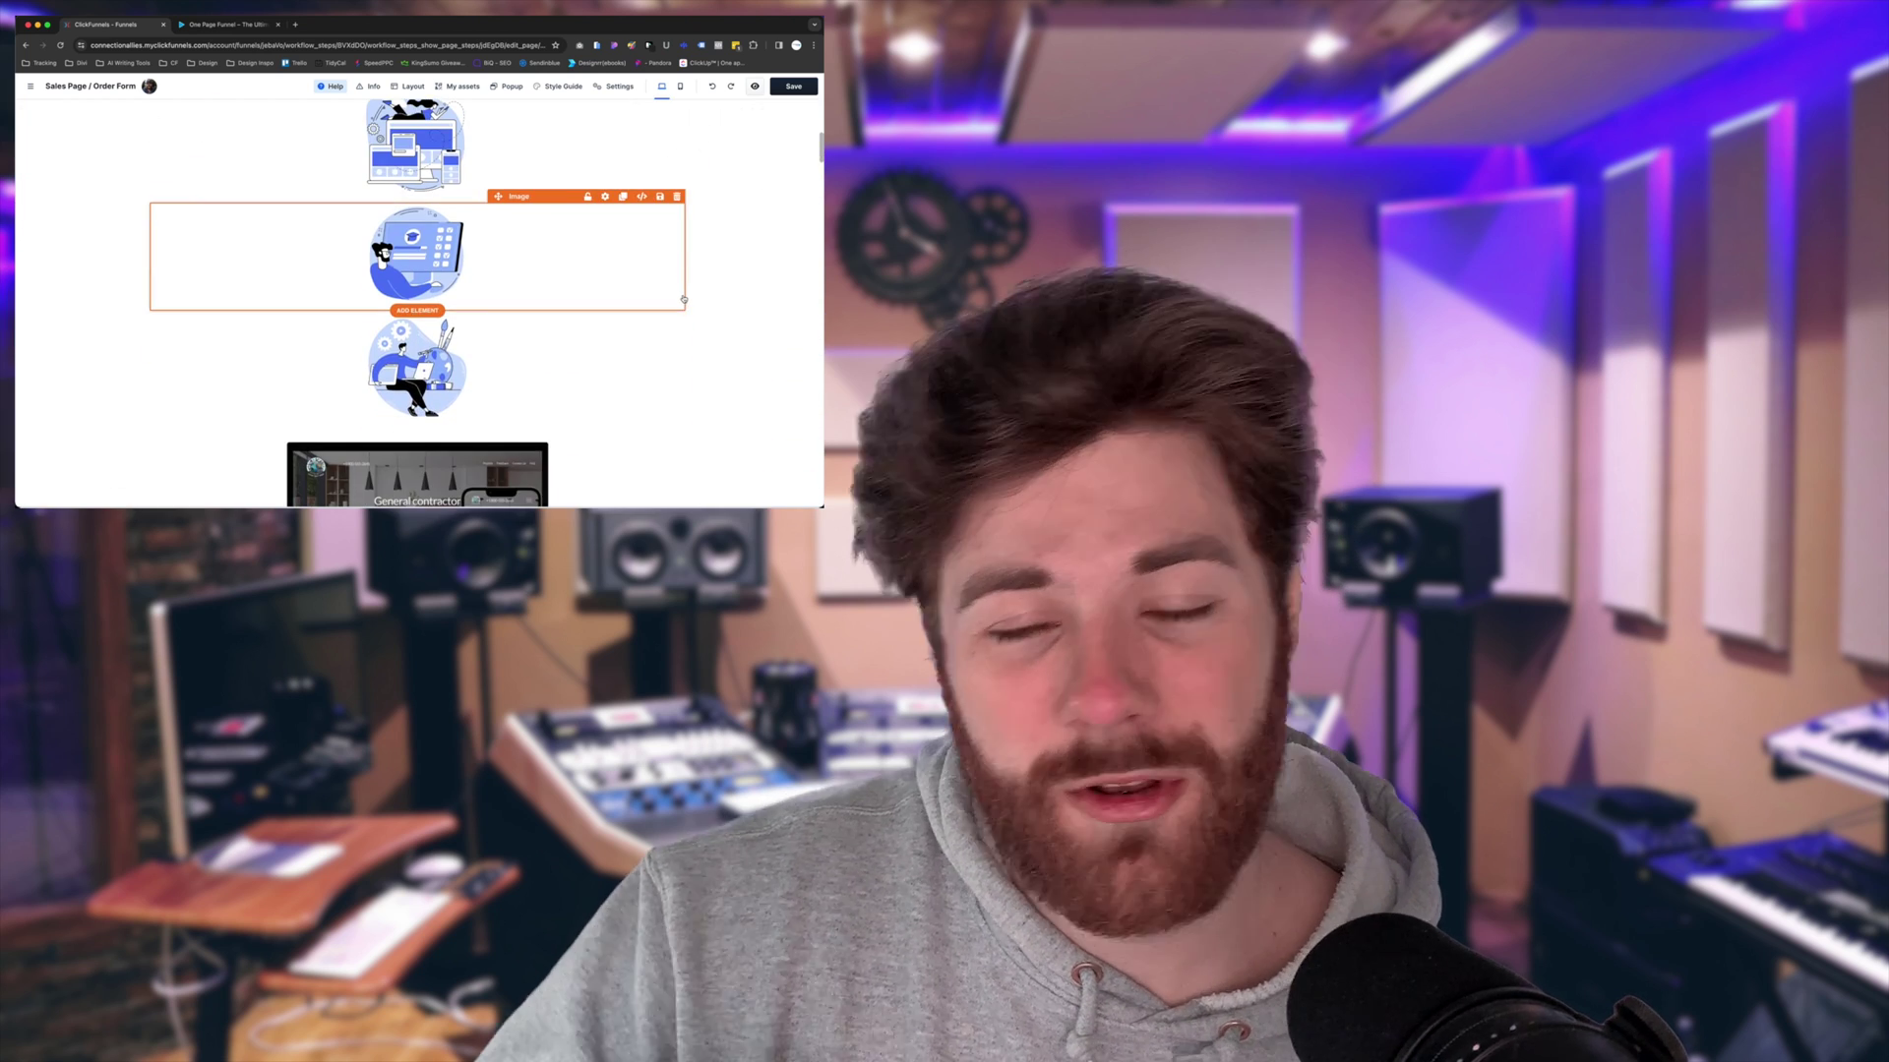